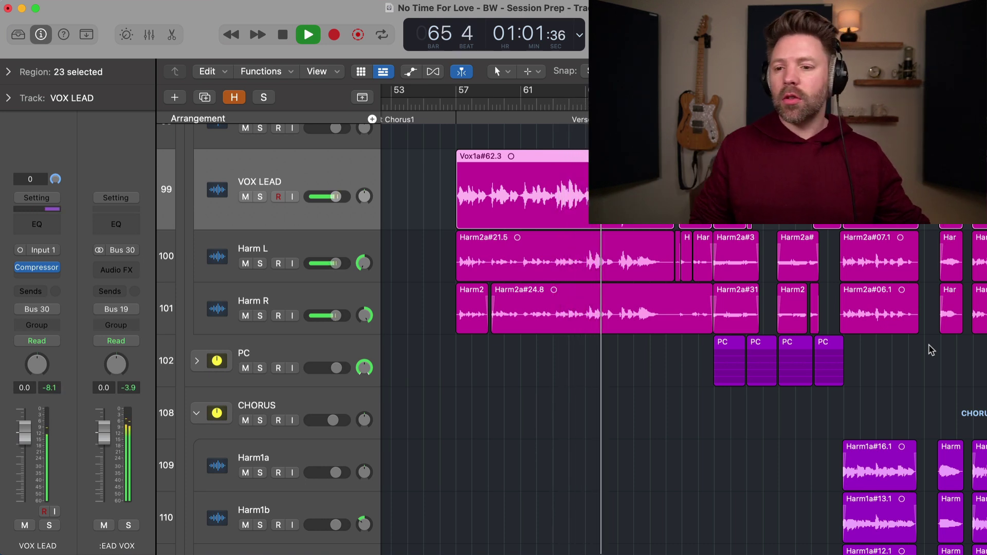
Step: Listen to the lead vocal and its harmonies through Verse2 and stop playback at bar 73
{"action": "scroll", "coordinate": [932, 350], "scroll_direction": "down", "scroll_amount": 2}
{"action": "scroll", "coordinate": [932, 350], "scroll_direction": "right", "scroll_amount": 2}
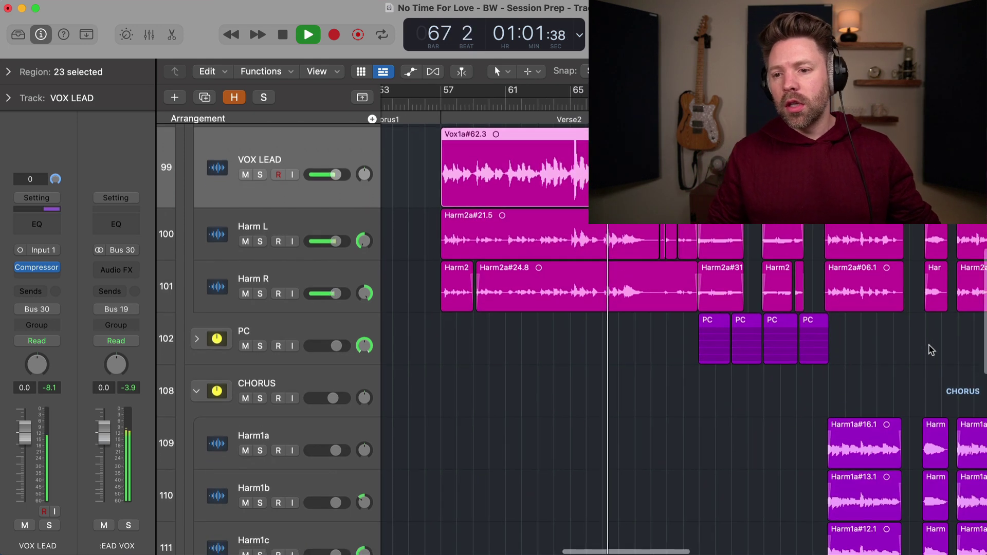
{"action": "scroll", "coordinate": [932, 350], "scroll_direction": "left", "scroll_amount": 1}
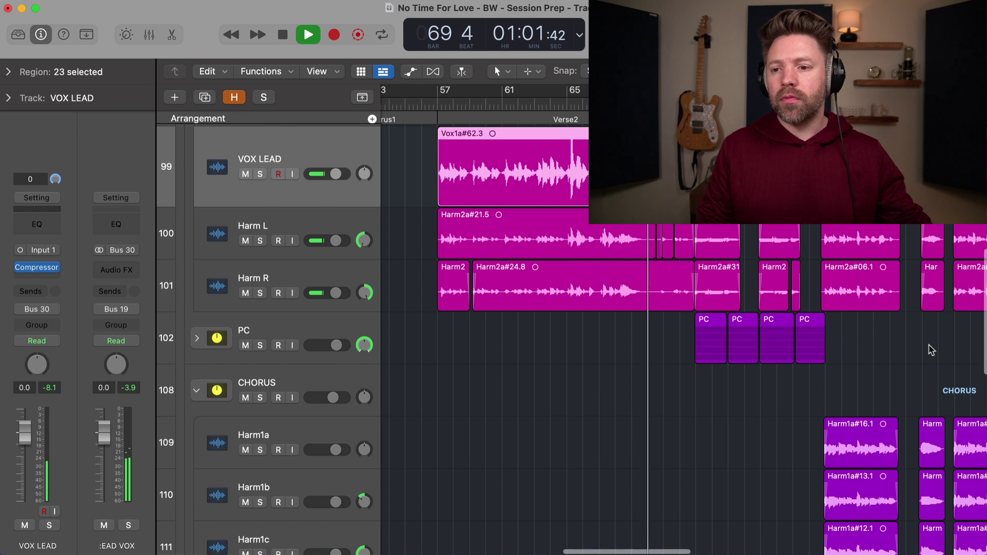
{"action": "scroll", "coordinate": [931, 351], "scroll_direction": "left", "scroll_amount": 1}
{"action": "scroll", "coordinate": [932, 350], "scroll_direction": "down", "scroll_amount": 2}
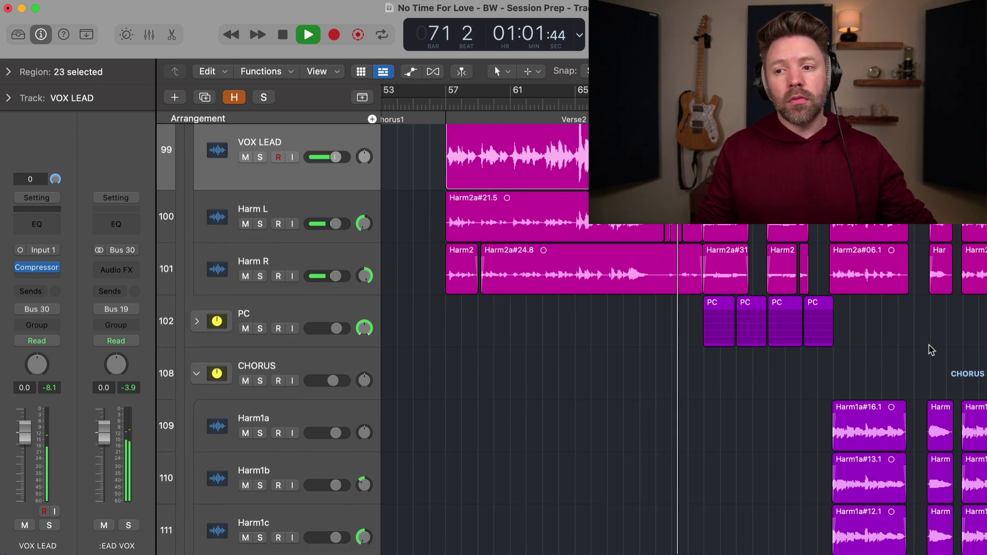
{"action": "scroll", "coordinate": [932, 350], "scroll_direction": "up", "scroll_amount": 2}
{"action": "scroll", "coordinate": [932, 350], "scroll_direction": "up", "scroll_amount": 1}
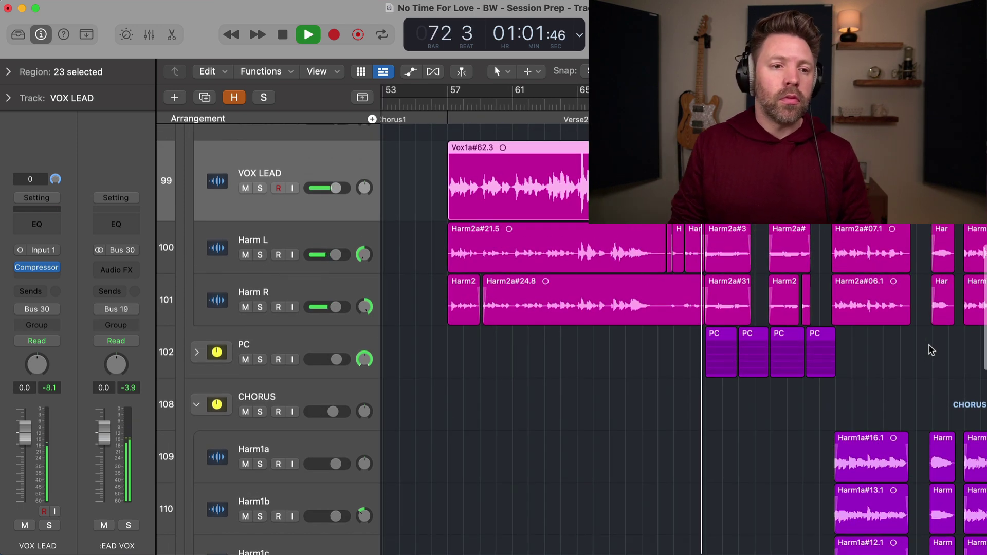
{"action": "key", "text": "space"}
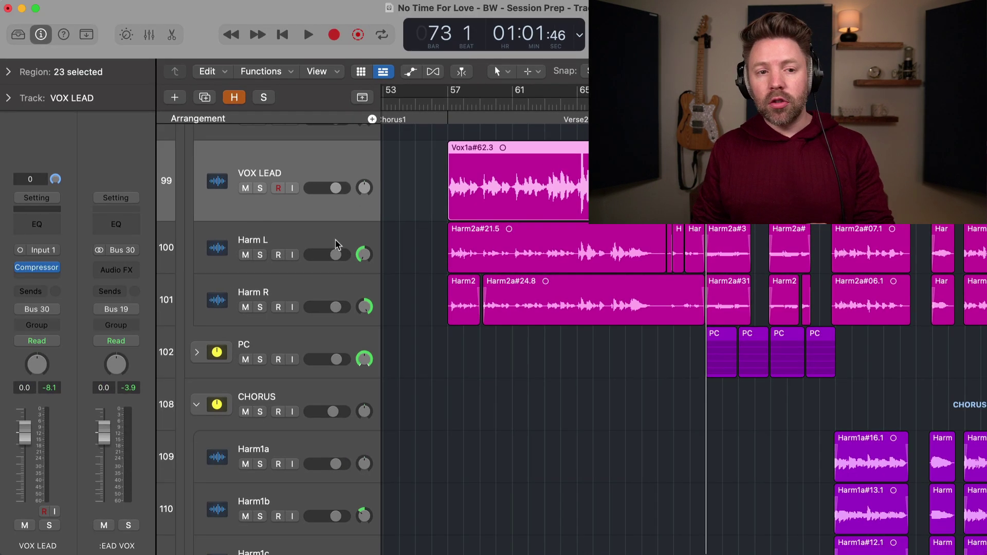
Step: Return the playhead to bar 57 and mute the Harm L and Harm R tracks
{"action": "left_click", "coordinate": [446, 105]}
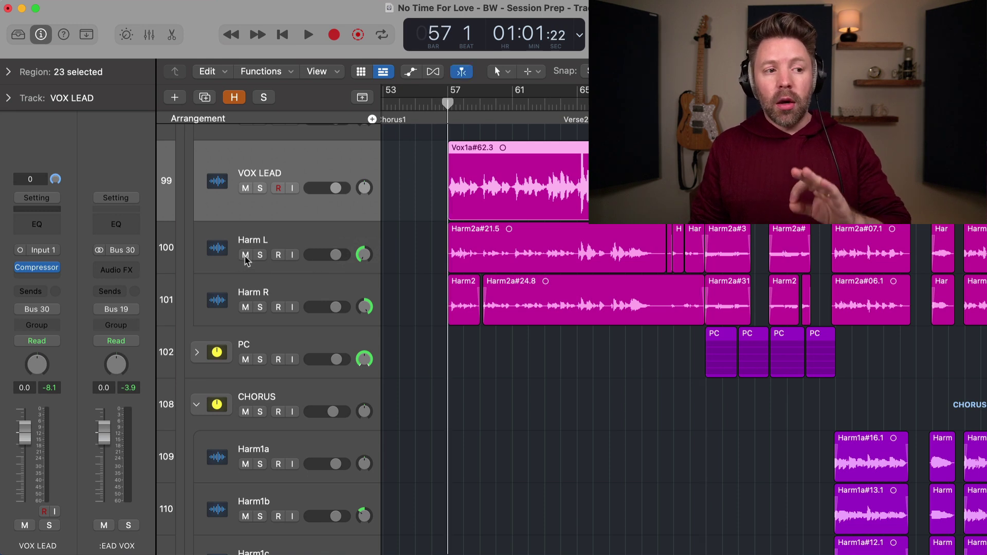
{"action": "left_click_drag", "start_coordinate": [245, 258], "coordinate": [245, 302]}
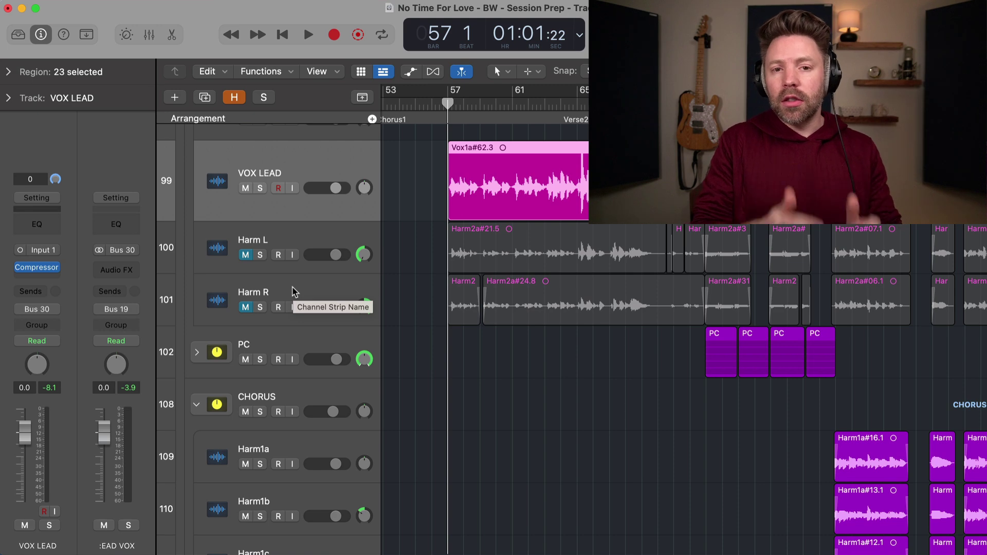
Step: Open the VOX LEAD track in the Flex Pitch editor and select only its Vox1a#62.3 region, starting at bar 57
{"action": "key", "text": "e"}
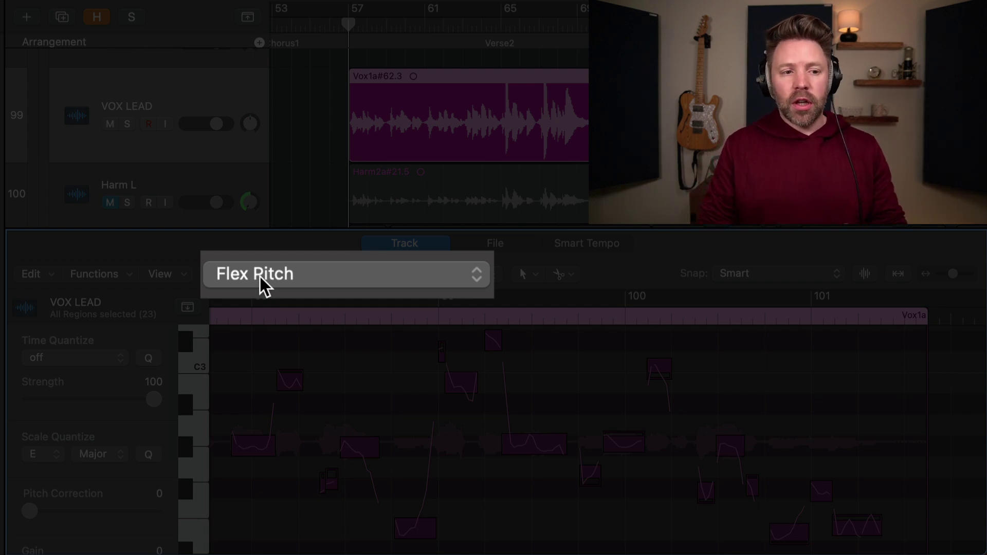
{"action": "key", "text": "super+Left"}
{"action": "scroll", "coordinate": [364, 419], "scroll_direction": "left", "scroll_amount": 3}
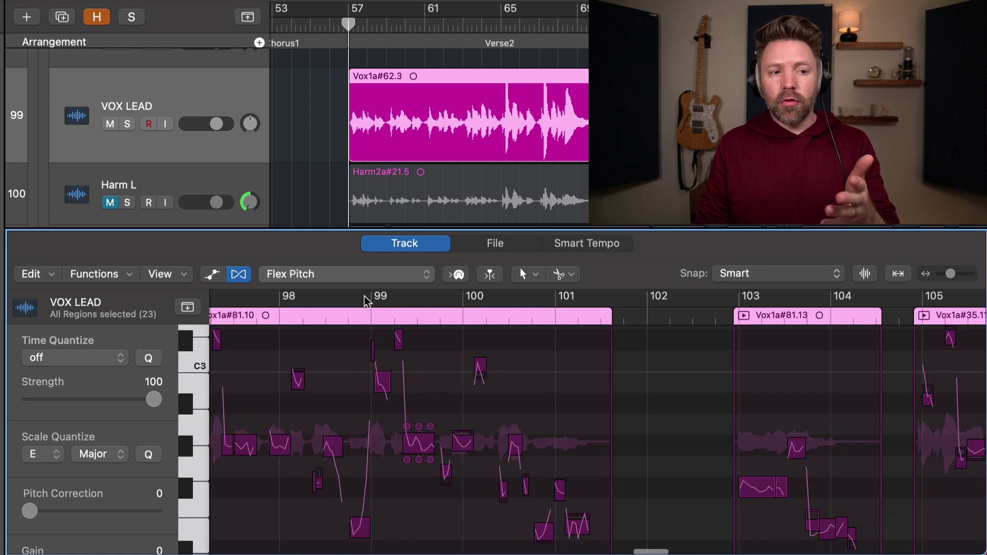
{"action": "left_click", "coordinate": [320, 106]}
{"action": "left_click", "coordinate": [370, 106]}
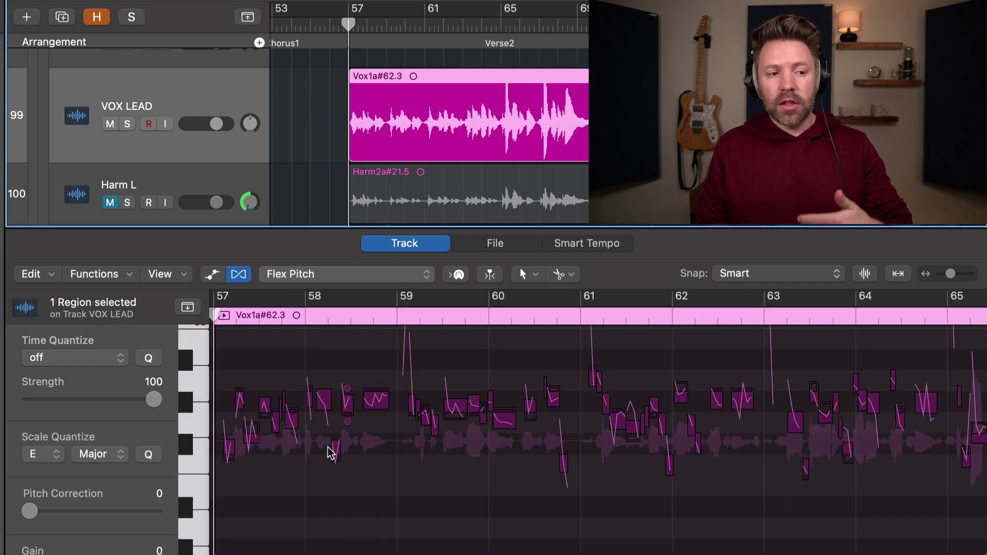
{"action": "scroll", "coordinate": [307, 456], "scroll_direction": "left", "scroll_amount": 3}
{"action": "scroll", "coordinate": [307, 456], "scroll_direction": "right", "scroll_amount": 1}
{"action": "key", "text": "super+Right"}
{"action": "key", "text": "super+Right"}
{"action": "key", "text": "super+Right"}
{"action": "key", "text": "super+Right"}
{"action": "key", "text": "super+Right"}
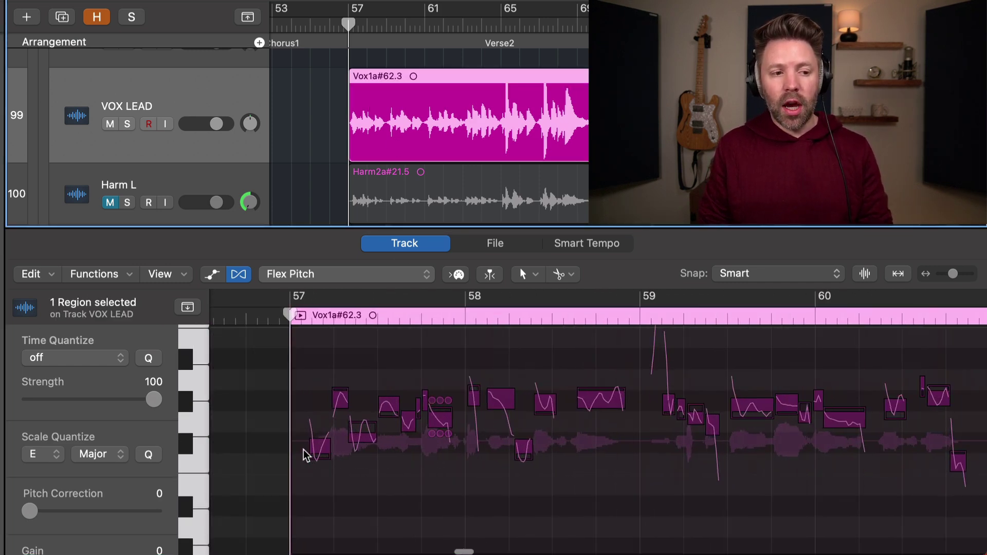
Step: Play the lead vocal from bar 57 and raise the VOX LEAD volume slightly, stopping just past bar 66
{"action": "key", "text": "space"}
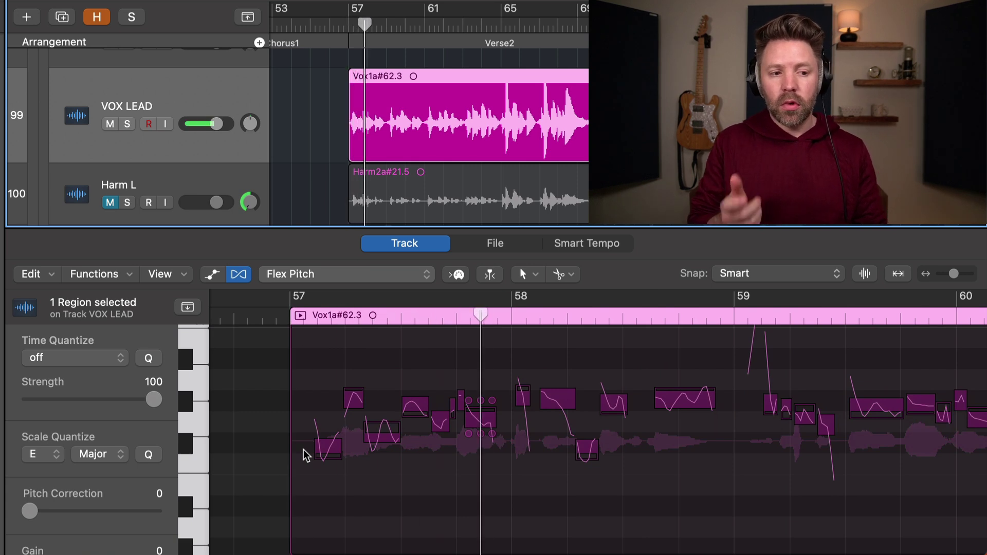
{"action": "left_click_drag", "start_coordinate": [217, 124], "coordinate": [225, 124]}
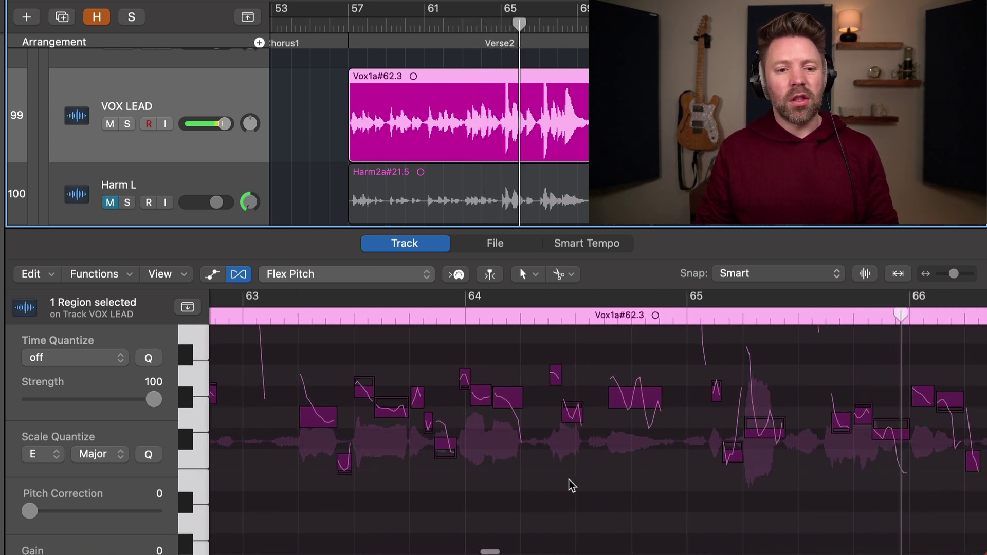
{"action": "scroll", "coordinate": [509, 397], "scroll_direction": "left", "scroll_amount": 3}
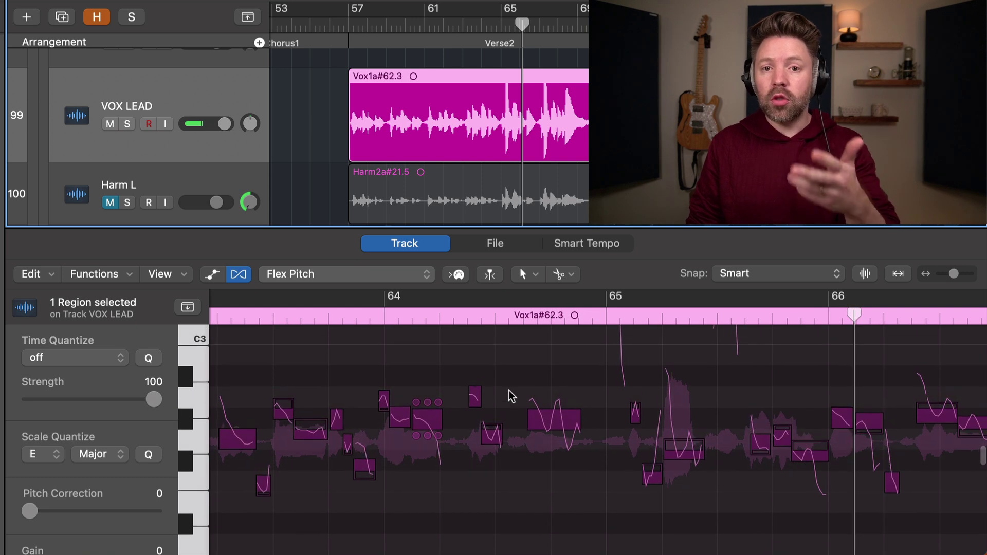
{"action": "scroll", "coordinate": [512, 396], "scroll_direction": "right", "scroll_amount": 2}
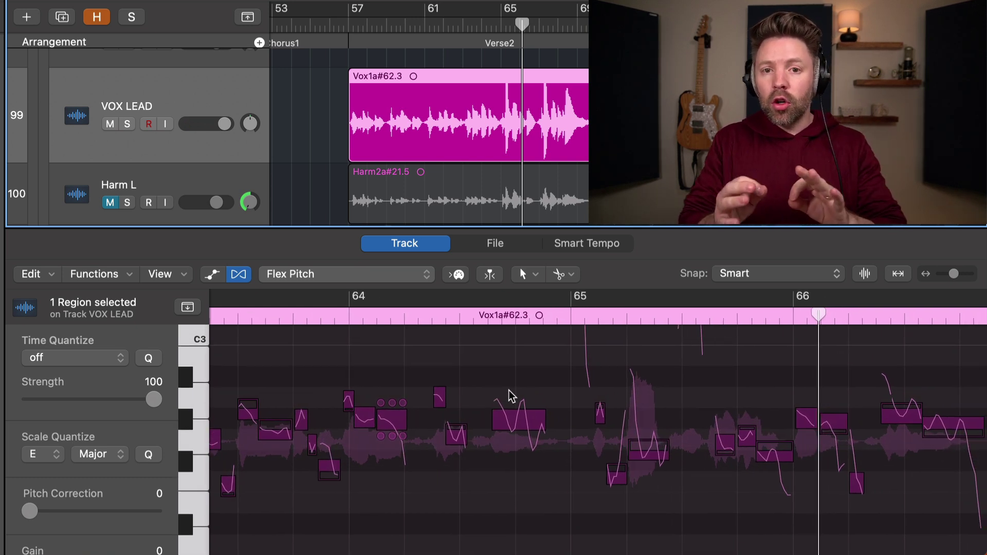
Step: Try moving the long note shortly before bar 65 up in pitch and undo the move
{"action": "mouse_move", "coordinate": [511, 393]}
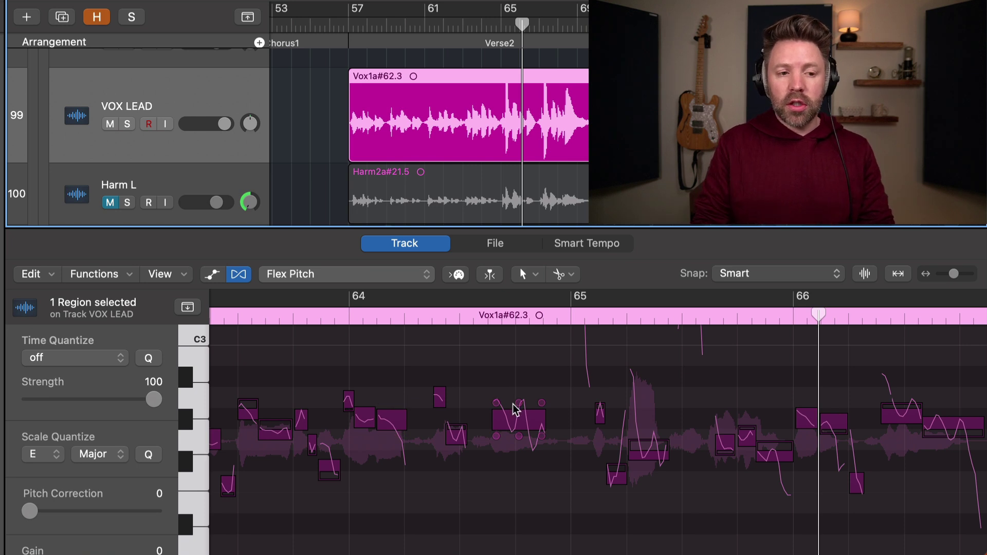
{"action": "left_click_drag", "start_coordinate": [516, 409], "coordinate": [518, 391]}
{"action": "key", "text": "super+z"}
Step: Select the four notes around the end of bar 64, try Pitch Correction at 100, return it to 0 and deselect them
{"action": "left_click_drag", "start_coordinate": [426, 352], "coordinate": [606, 459]}
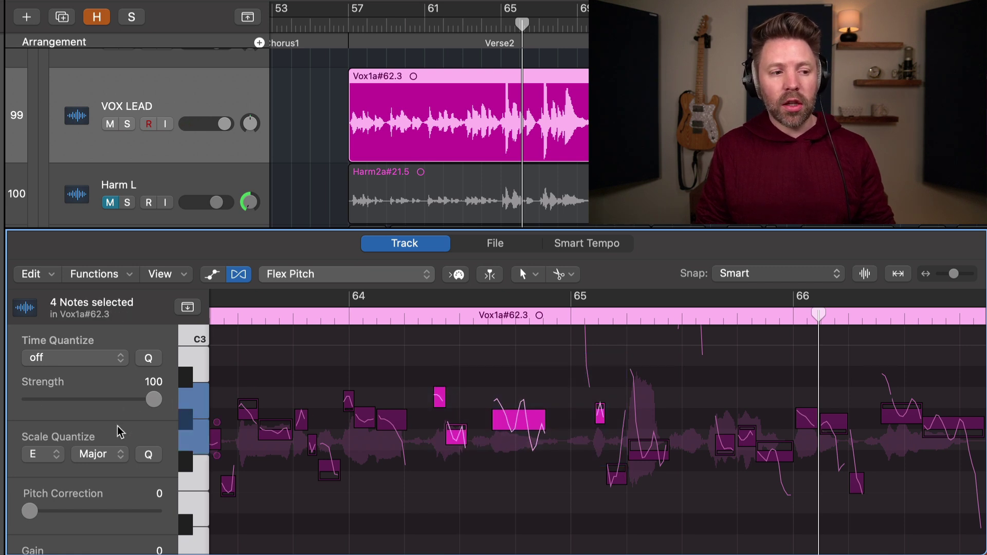
{"action": "scroll", "coordinate": [103, 453], "scroll_direction": "down", "scroll_amount": 2}
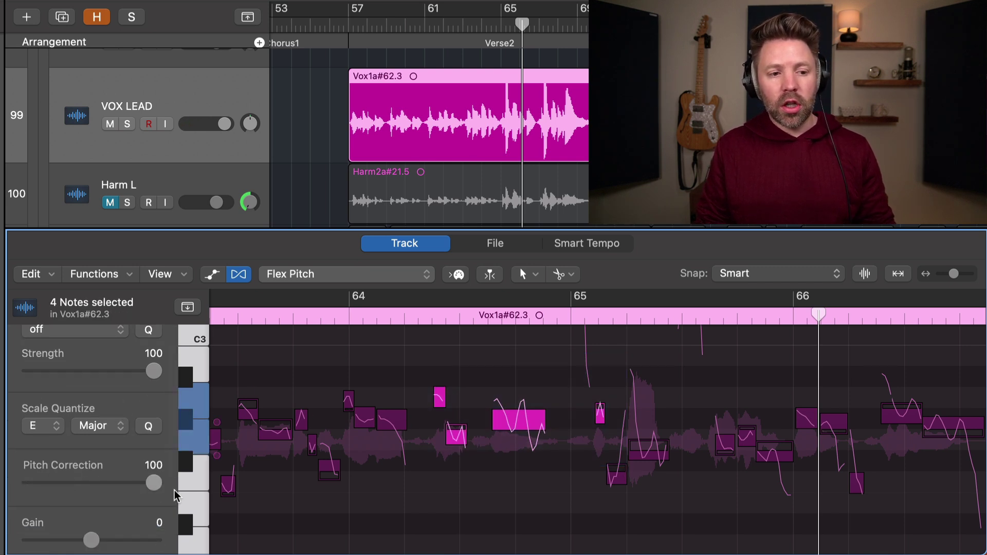
{"action": "left_click_drag", "start_coordinate": [174, 490], "coordinate": [175, 490]}
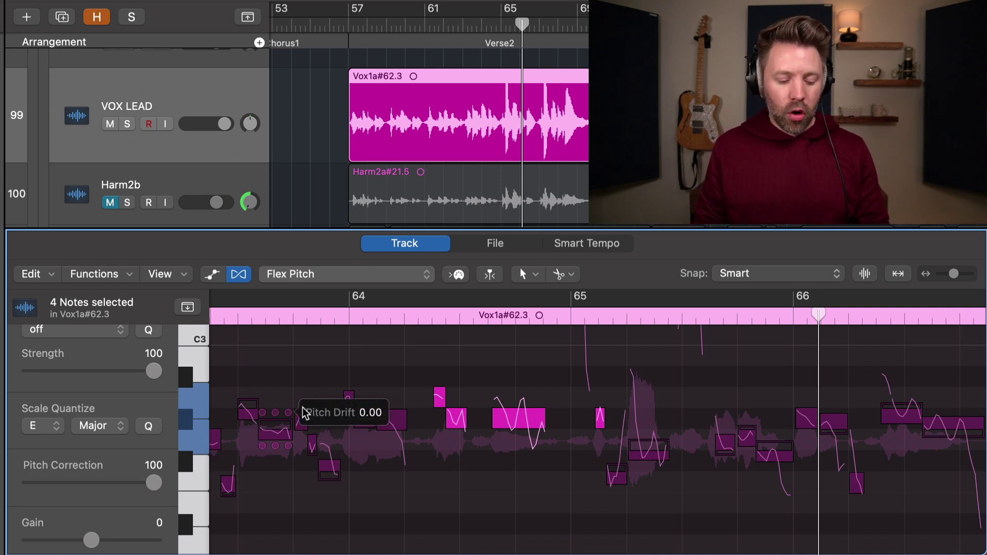
{"action": "left_click_drag", "start_coordinate": [146, 483], "coordinate": [30, 484]}
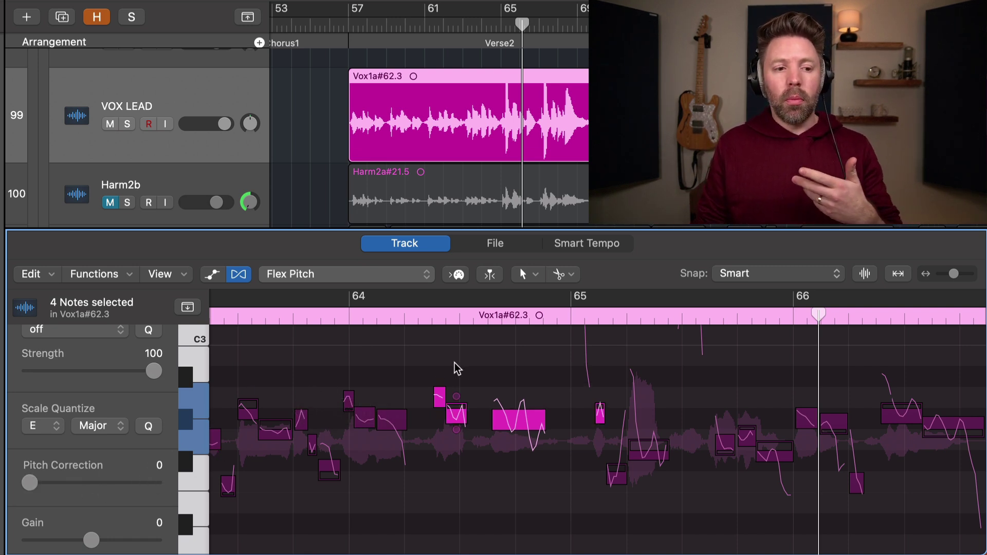
{"action": "left_click", "coordinate": [467, 378]}
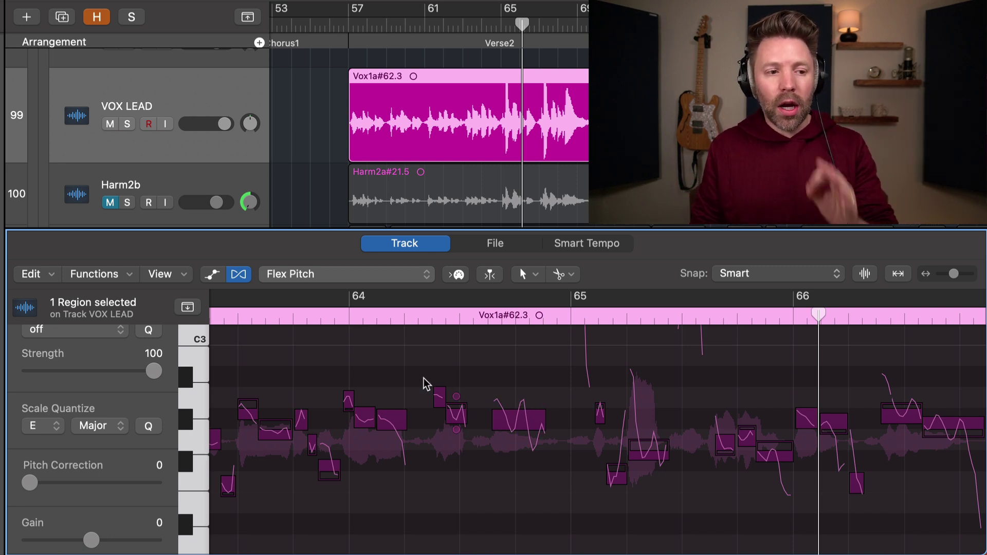
Step: Play the lead vocal from bar 57 to about bar 61, and replay the phrase that starts at bar 59
{"action": "scroll", "coordinate": [410, 383], "scroll_direction": "left", "scroll_amount": 3}
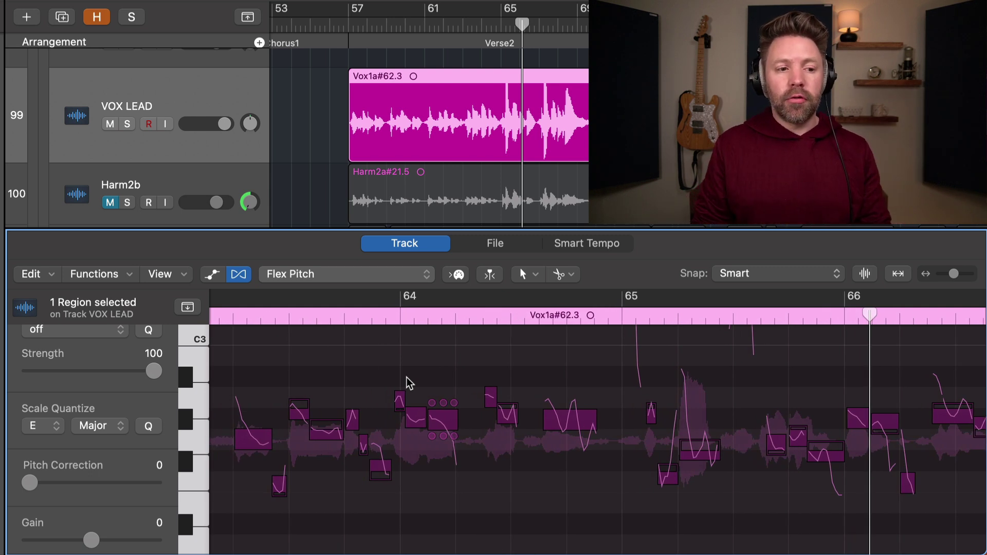
{"action": "left_click", "coordinate": [342, 23]}
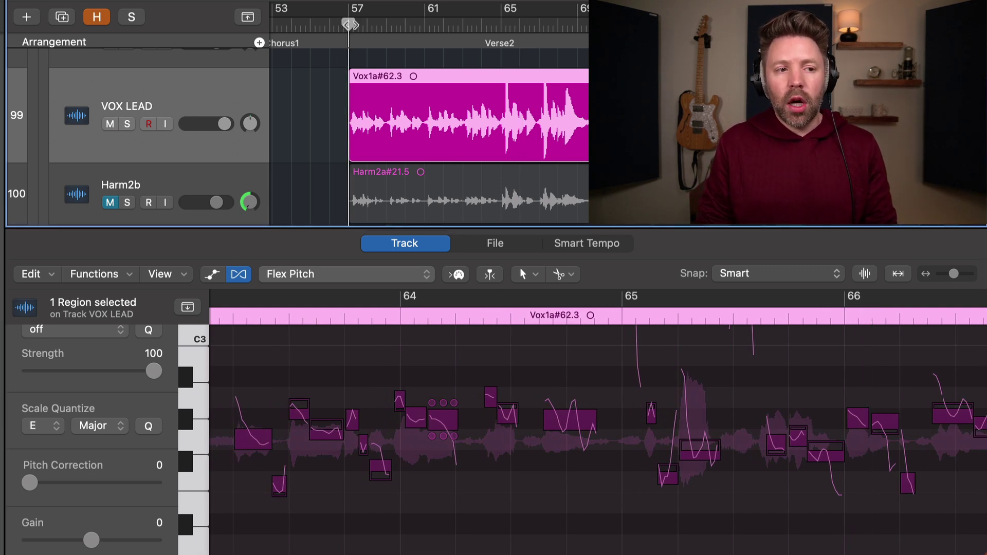
{"action": "key", "text": "space"}
{"action": "scroll", "coordinate": [445, 365], "scroll_direction": "left", "scroll_amount": 10}
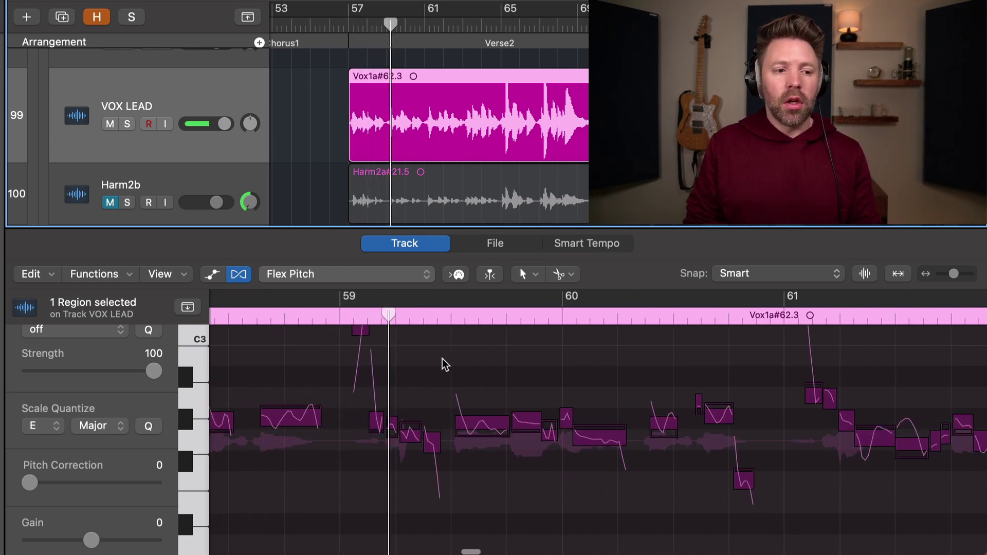
{"action": "scroll", "coordinate": [445, 365], "scroll_direction": "left", "scroll_amount": 3}
{"action": "scroll", "coordinate": [446, 365], "scroll_direction": "up", "scroll_amount": 1}
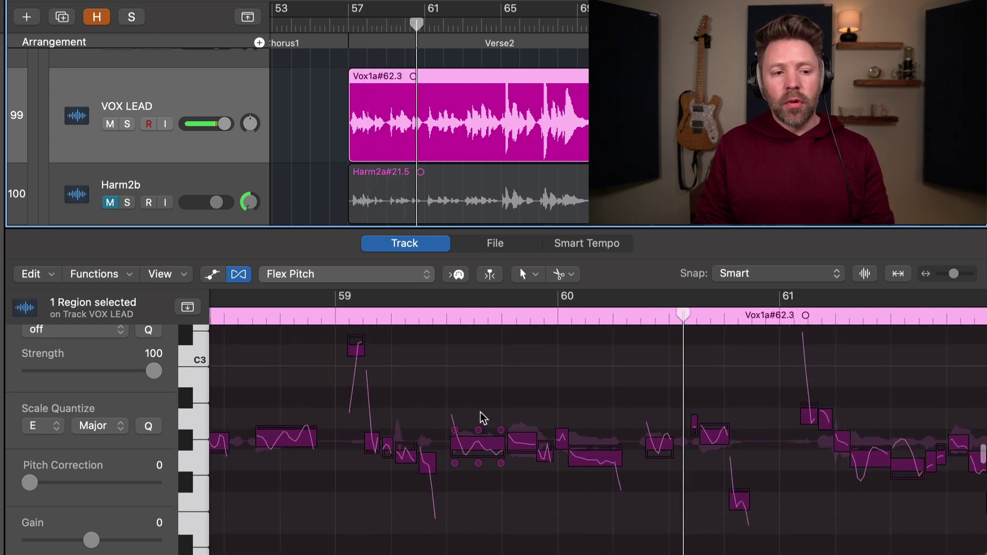
{"action": "key", "text": "space"}
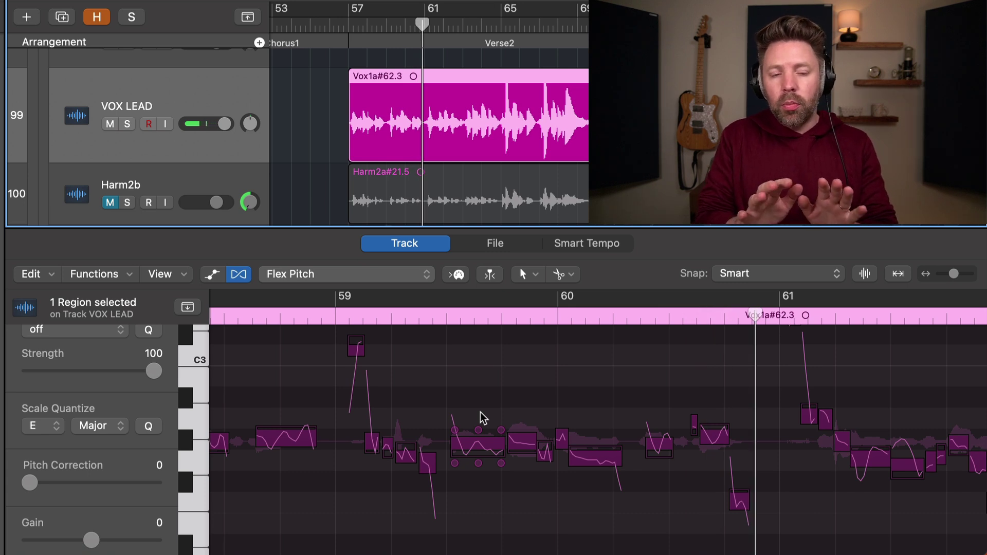
{"action": "left_click", "coordinate": [344, 318]}
{"action": "key", "text": "space"}
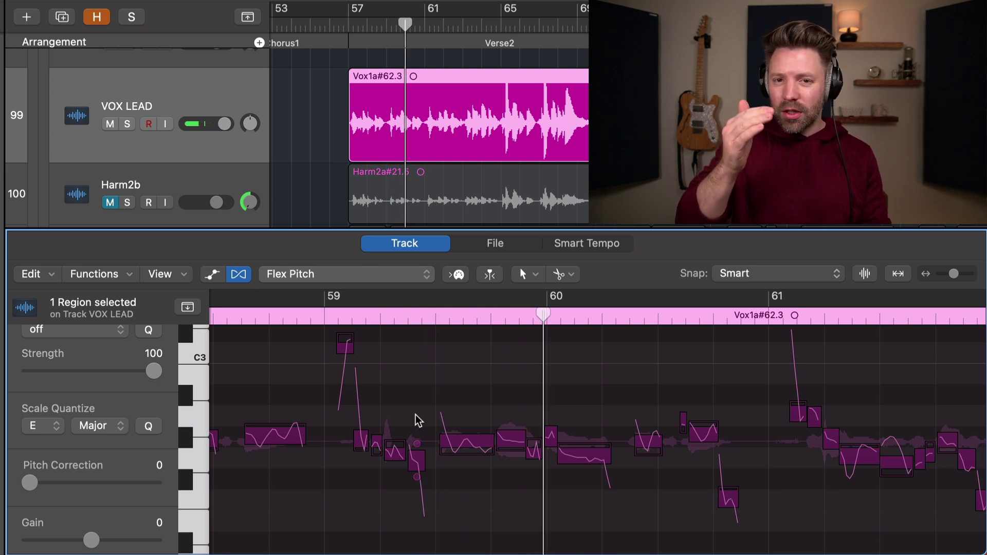
Step: Snap the long note in the second half of bar 59 to perfect pitch and play the phrase around it
{"action": "double_click", "coordinate": [455, 449]}
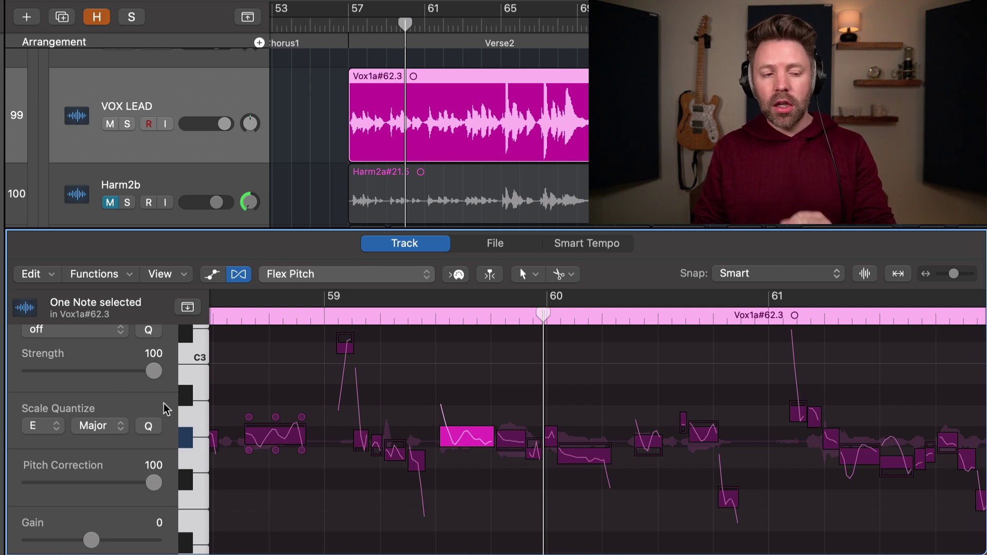
{"action": "left_click", "coordinate": [371, 323]}
{"action": "key", "text": "space"}
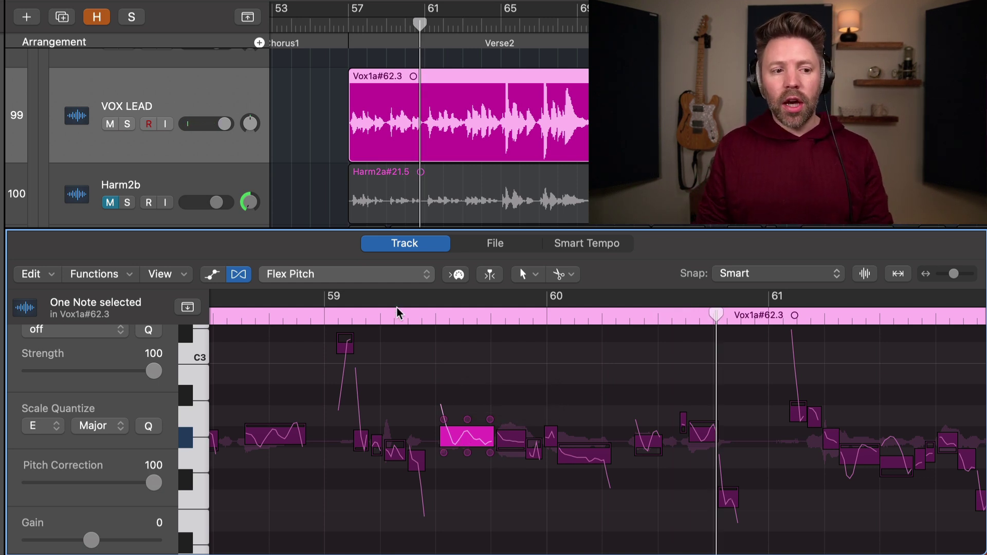
Step: Compare the bar 59 note with and without correction by undoing and redoing the pitch snap, playing the phrase each time
{"action": "left_click", "coordinate": [303, 318]}
{"action": "key", "text": "super+z"}
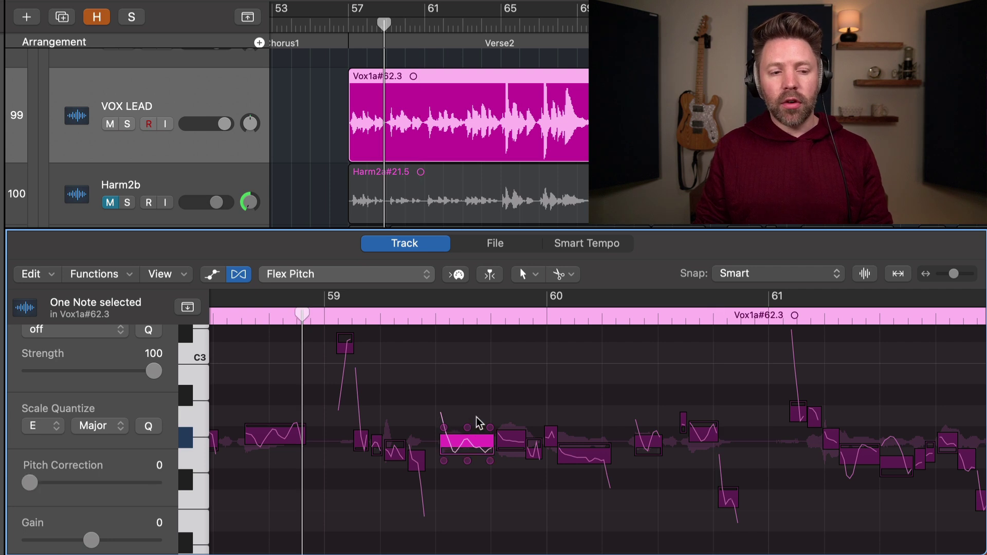
{"action": "key", "text": "space"}
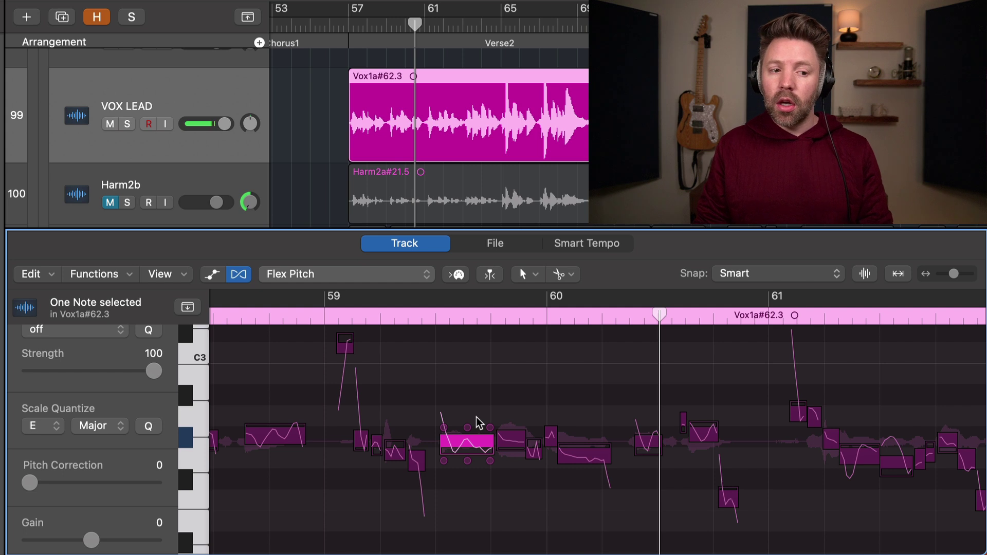
{"action": "key", "text": "super+shift+z"}
{"action": "double_click", "coordinate": [335, 316]}
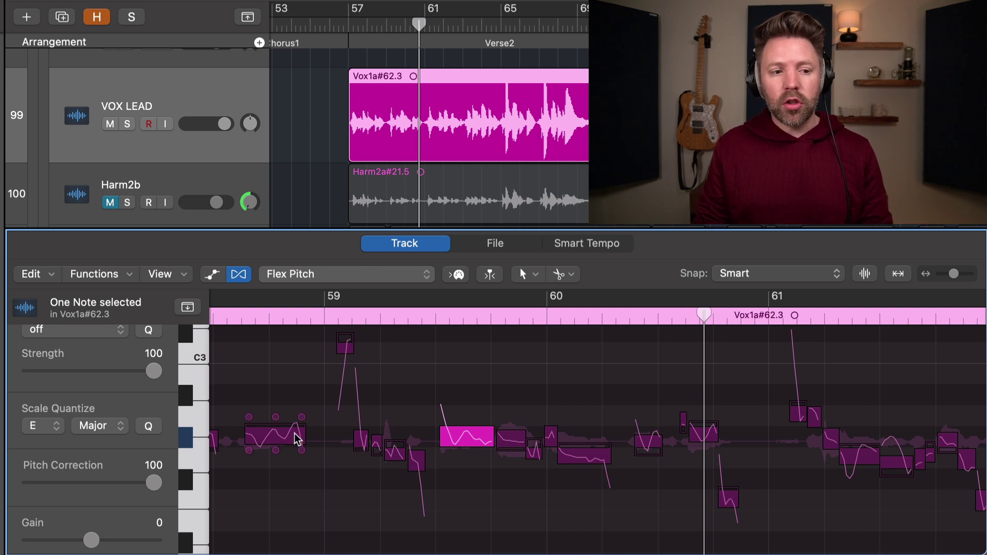
Step: Reset the long bar 59 note to its original pitch, raise its fine pitch slightly and play on from bar 59
{"action": "double_click", "coordinate": [444, 440]}
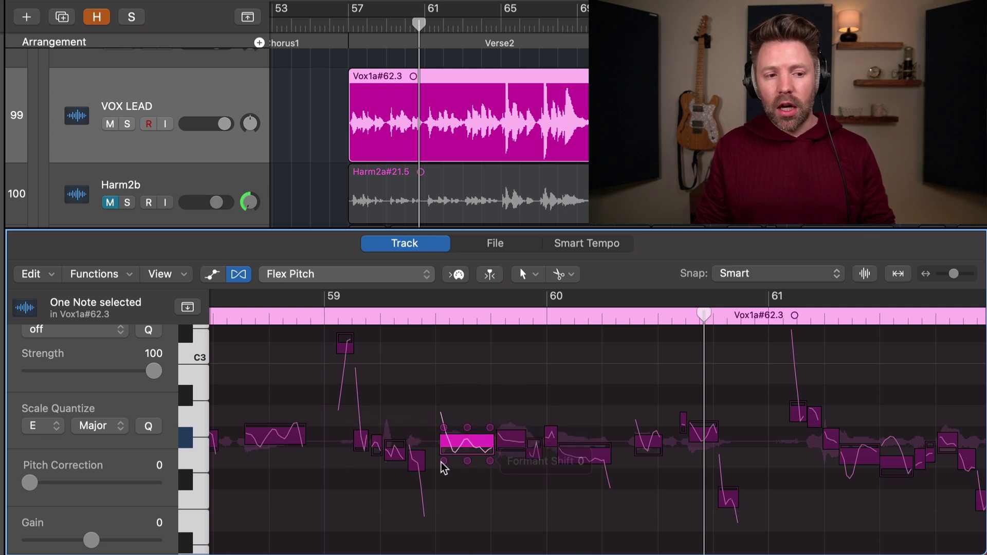
{"action": "left_click_drag", "start_coordinate": [466, 431], "coordinate": [465, 427]}
{"action": "left_click", "coordinate": [347, 320]}
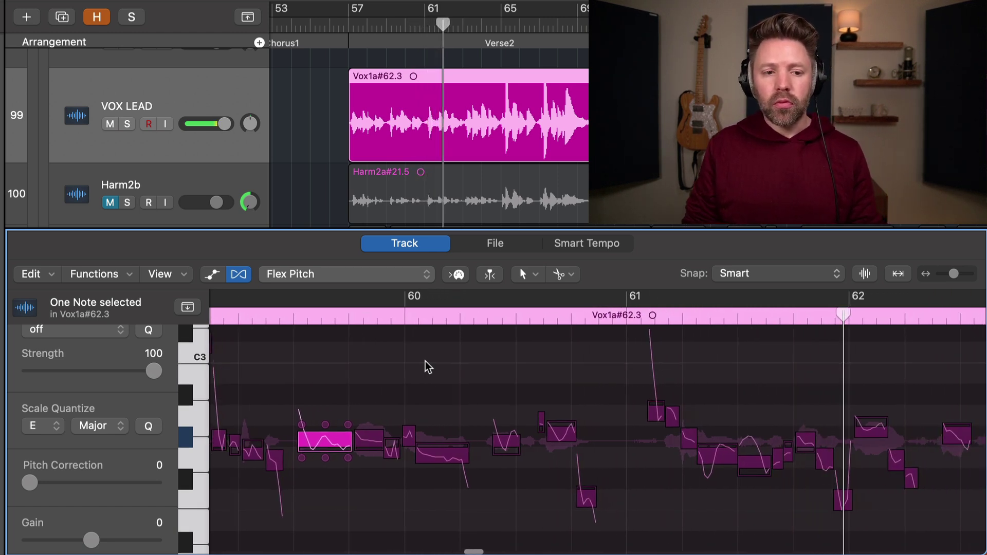
{"action": "mouse_move", "coordinate": [755, 442]}
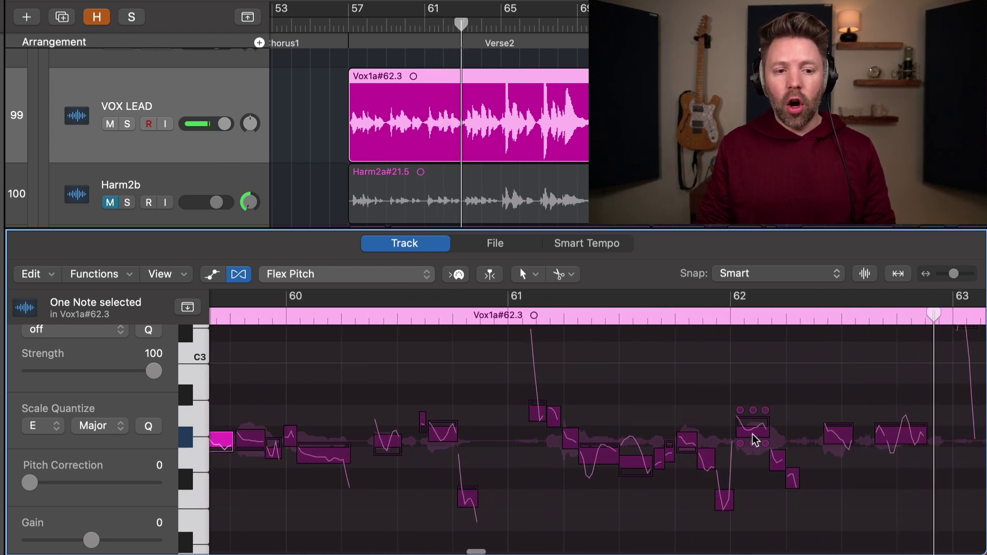
Step: Lower the fine pitch of the note at the start of bar 62 slightly and play the phrase around it
{"action": "left_click", "coordinate": [715, 324]}
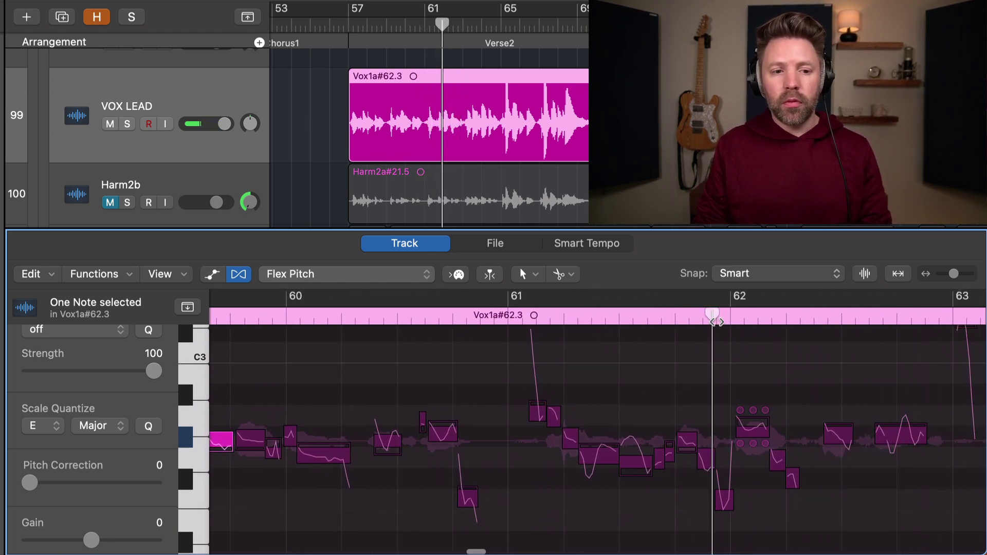
{"action": "left_click", "coordinate": [756, 435]}
{"action": "left_click_drag", "start_coordinate": [754, 411], "coordinate": [753, 415]}
{"action": "double_click", "coordinate": [654, 319]}
{"action": "scroll", "coordinate": [655, 319], "scroll_direction": "right", "scroll_amount": 1}
{"action": "scroll", "coordinate": [654, 321], "scroll_direction": "right", "scroll_amount": 1}
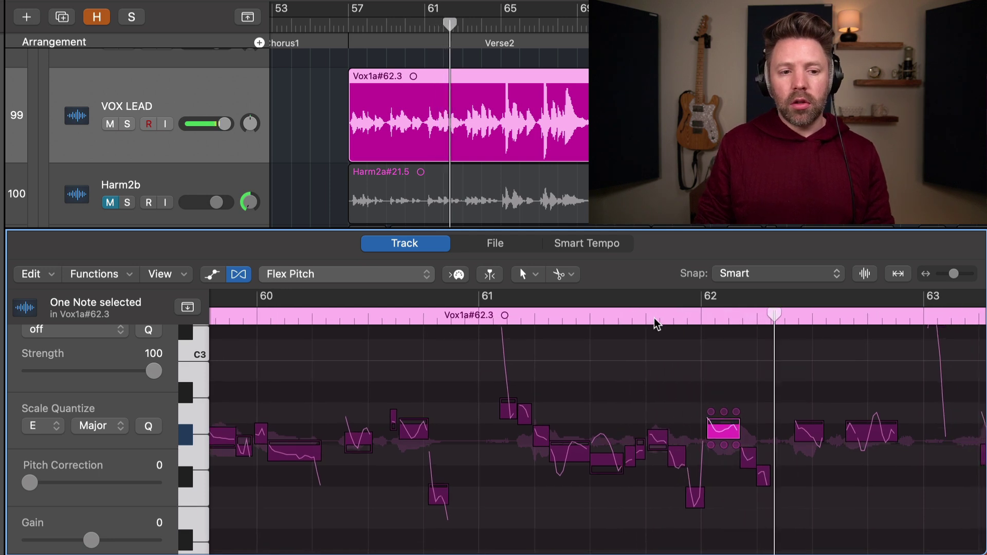
Step: Try moving the note at the start of bar 62 up to the next semitone, play the phrase and undo the change
{"action": "left_click_drag", "start_coordinate": [726, 434], "coordinate": [724, 415]}
{"action": "double_click", "coordinate": [647, 318]}
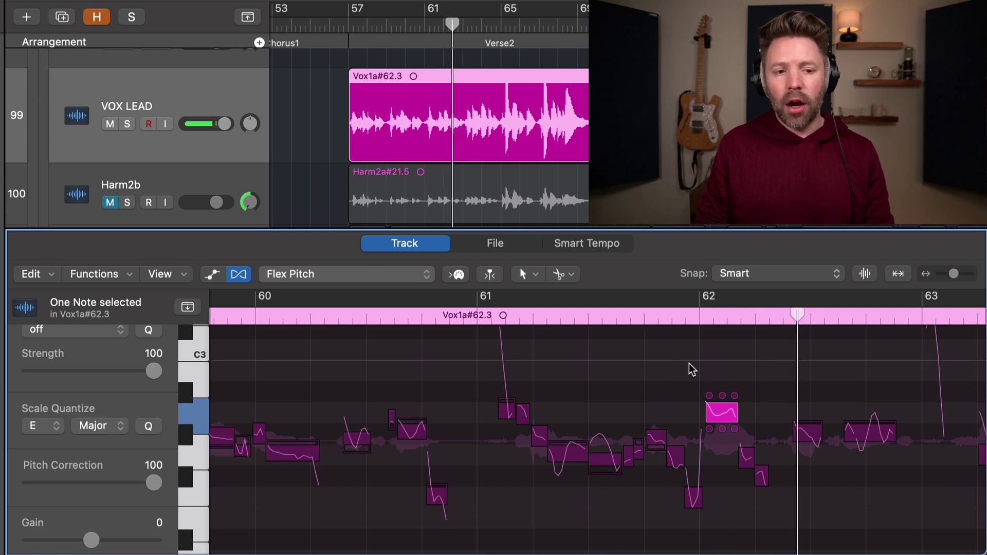
{"action": "key", "text": "super+z"}
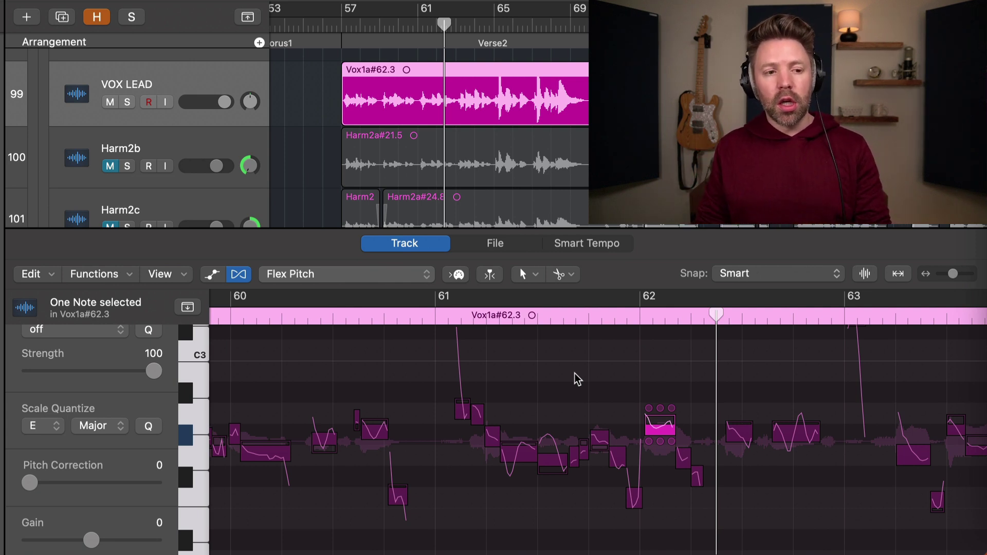
Step: Play the lead vocal from just before bar 61 to the start of bar 64
{"action": "left_click", "coordinate": [416, 314]}
{"action": "scroll", "coordinate": [563, 337], "scroll_direction": "right", "scroll_amount": 1}
{"action": "key", "text": "space"}
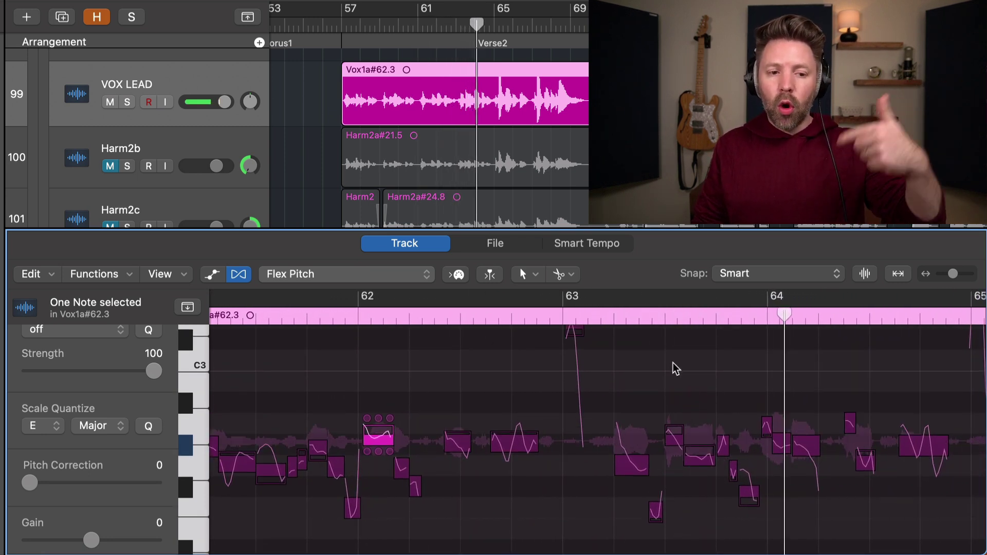
Step: Raise the long note in the second half of bar 63 to the next semitone up and play the phrase from bar 63
{"action": "left_click", "coordinate": [695, 460]}
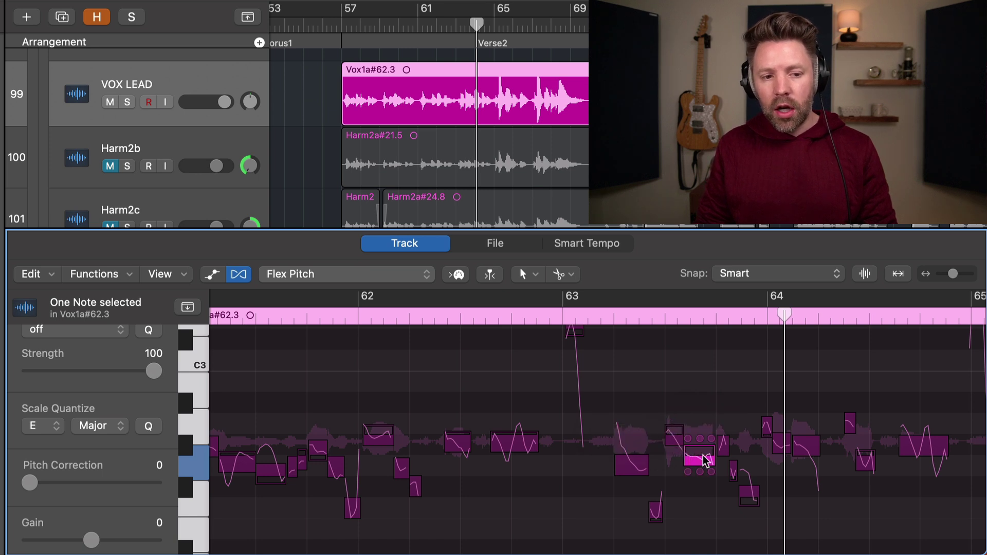
{"action": "left_click_drag", "start_coordinate": [705, 462], "coordinate": [705, 443]}
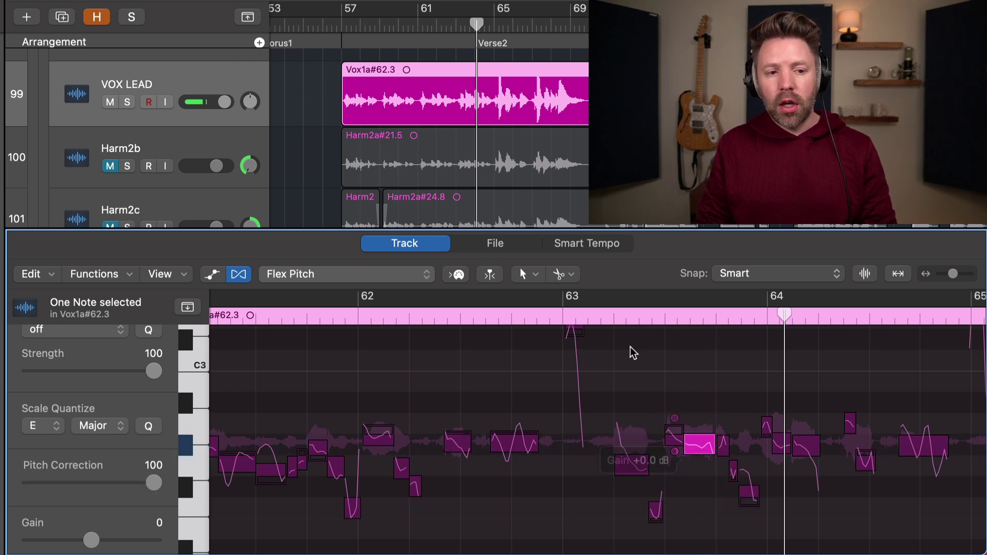
{"action": "left_click", "coordinate": [593, 312]}
{"action": "key", "text": "space"}
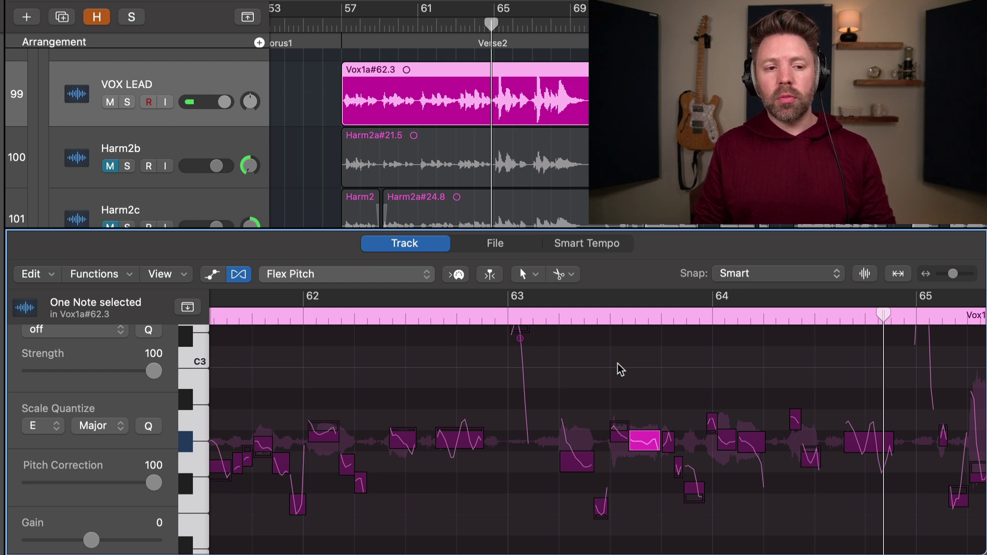
Step: Try splitting the long note that crosses into bar 69 near the bar line, select its second part and revert the split
{"action": "scroll", "coordinate": [619, 365], "scroll_direction": "down", "scroll_amount": 2}
{"action": "scroll", "coordinate": [625, 368], "scroll_direction": "right", "scroll_amount": 5}
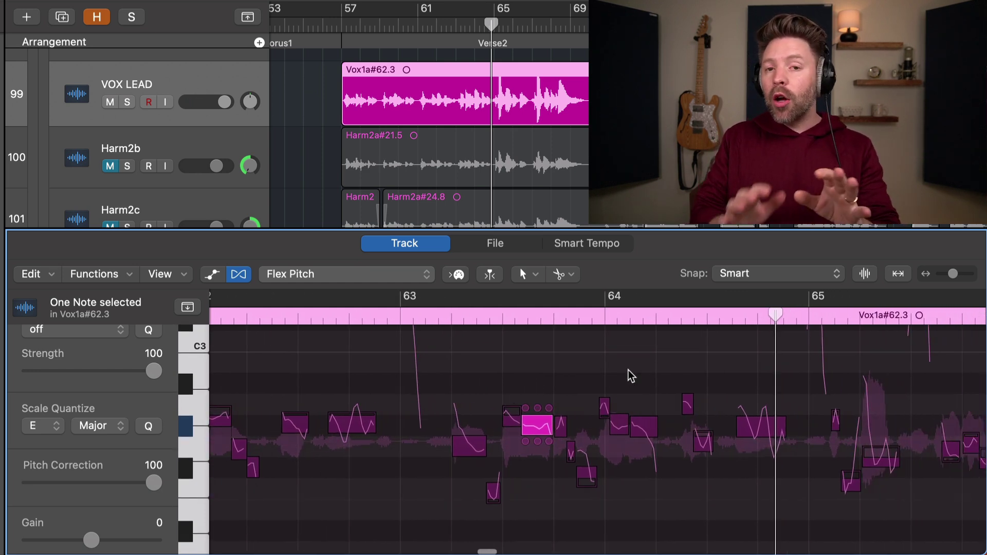
{"action": "scroll", "coordinate": [628, 370], "scroll_direction": "right", "scroll_amount": 5}
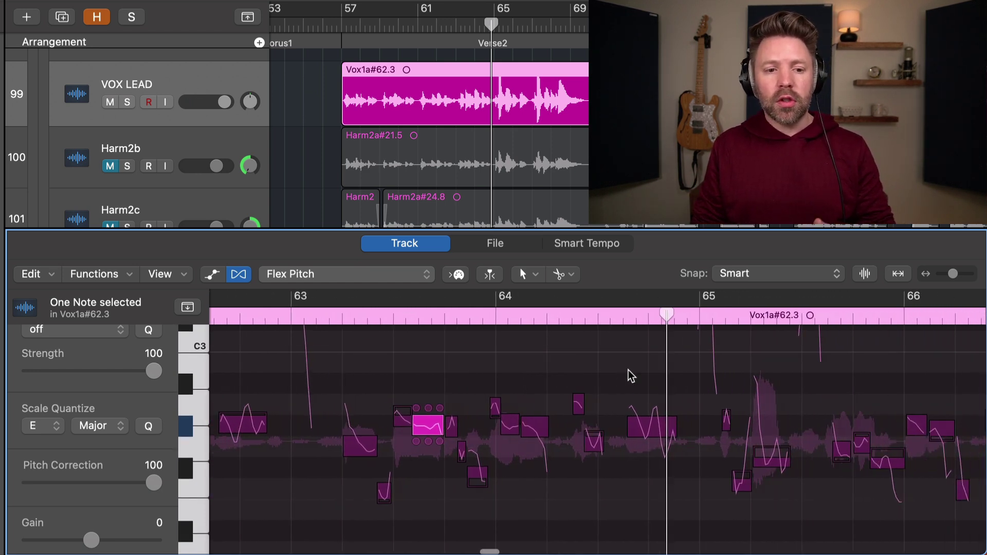
{"action": "scroll", "coordinate": [628, 370], "scroll_direction": "right", "scroll_amount": 10}
{"action": "scroll", "coordinate": [599, 451], "scroll_direction": "right", "scroll_amount": 3}
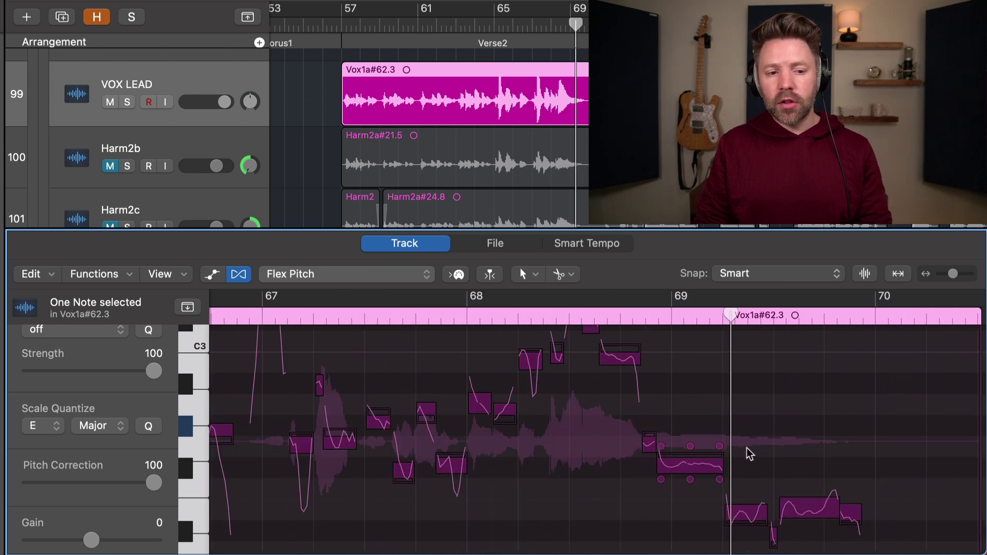
{"action": "left_click", "coordinate": [689, 473]}
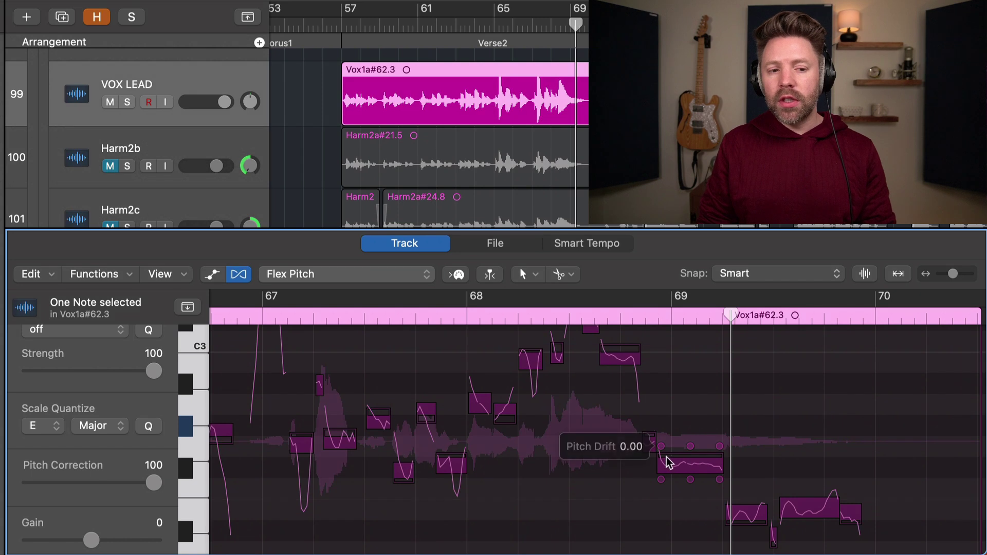
{"action": "left_click", "coordinate": [677, 466], "text": "super"}
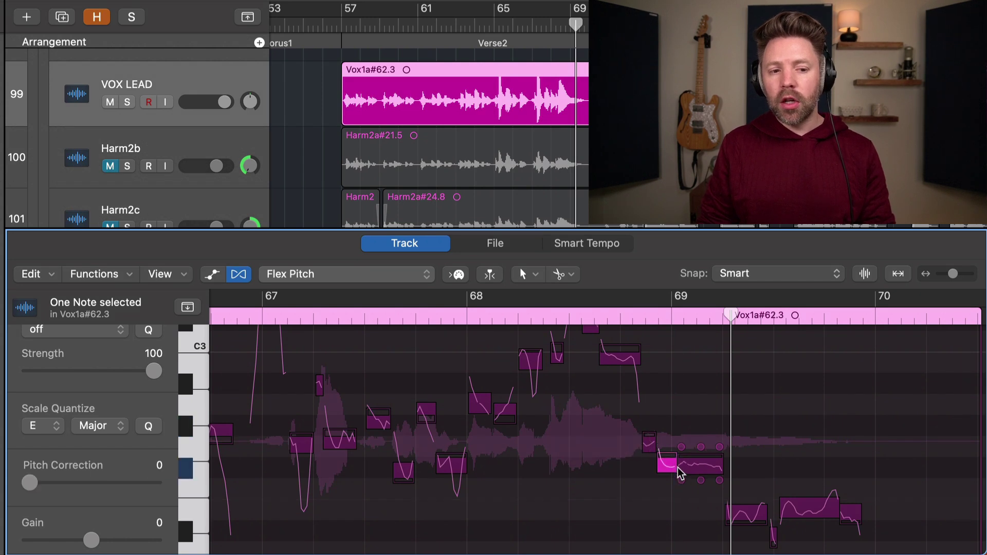
{"action": "left_click", "coordinate": [703, 476]}
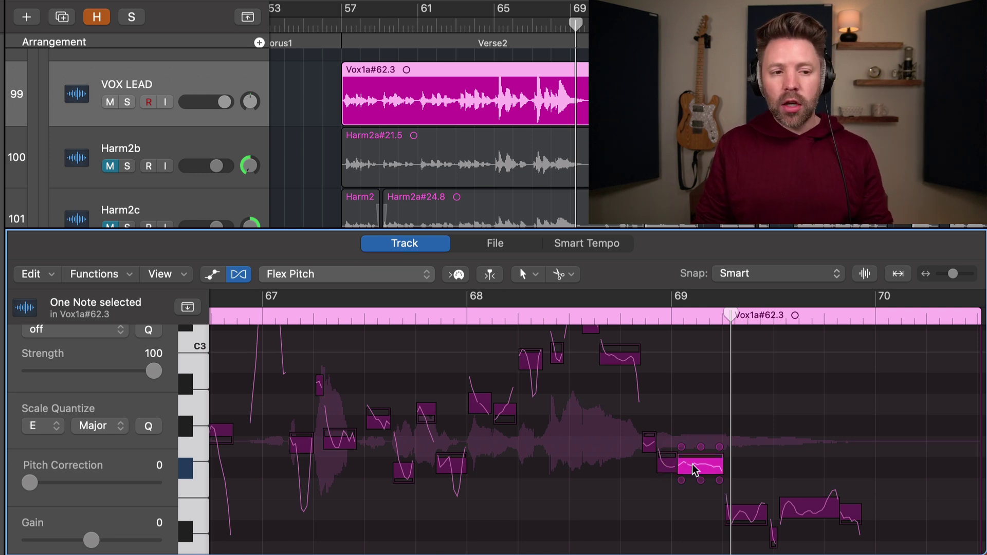
{"action": "left_click", "coordinate": [654, 406]}
Step: Set the secondary tool to Scissors Tool and split the long note crossing into bar 69 near the bar line
{"action": "left_click", "coordinate": [560, 275]}
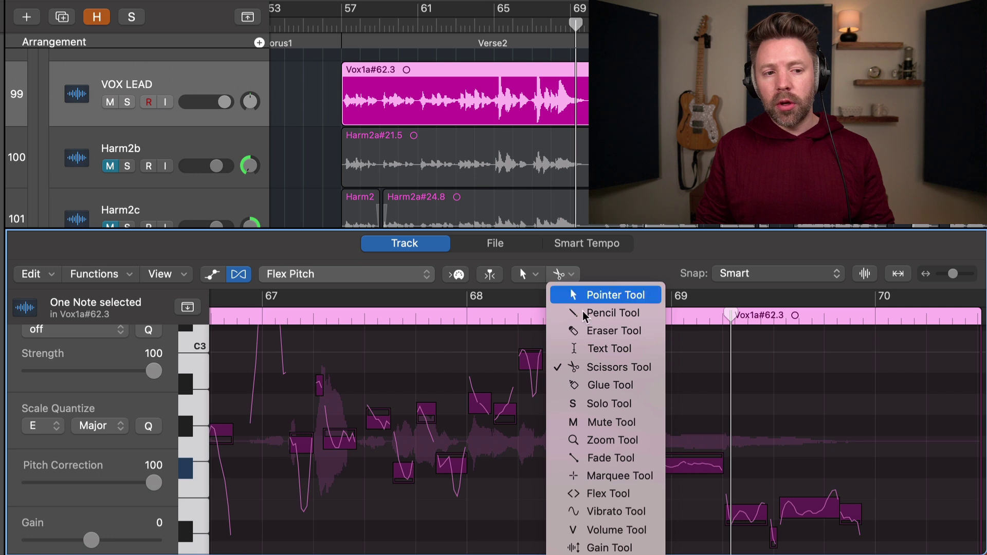
{"action": "left_click", "coordinate": [612, 366]}
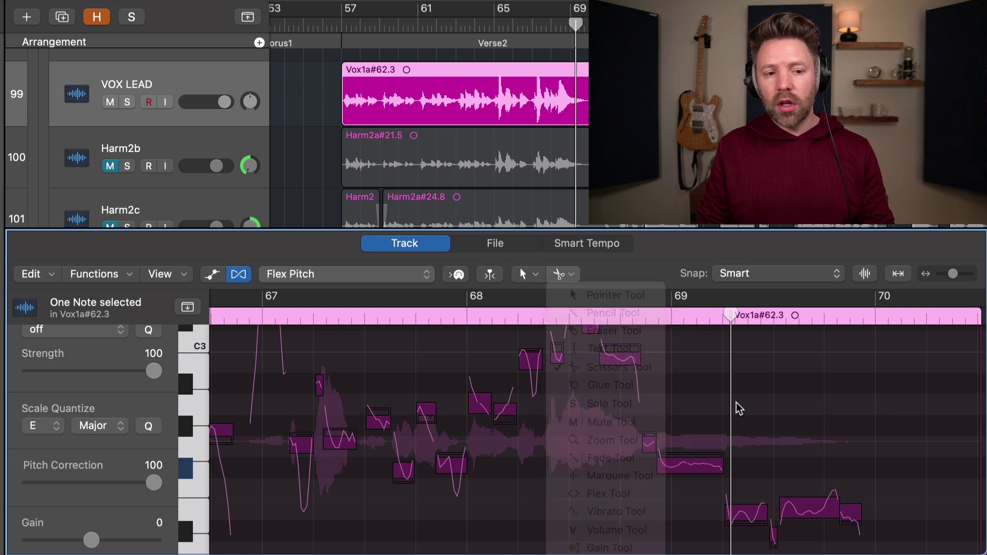
{"action": "left_click", "coordinate": [676, 466]}
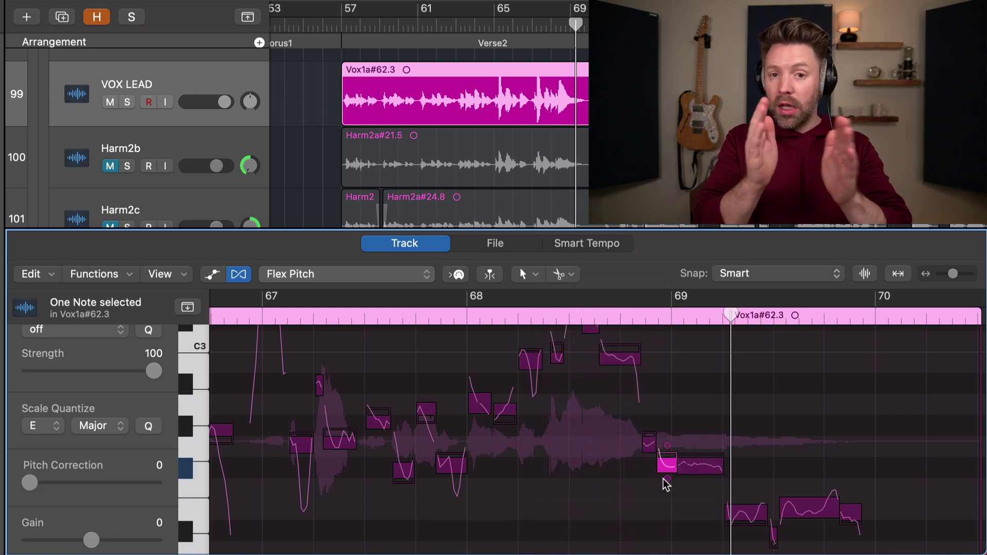
Step: Snap the second part of the split bar 69 note to perfect pitch and play from the second half of bar 68
{"action": "left_click", "coordinate": [696, 468]}
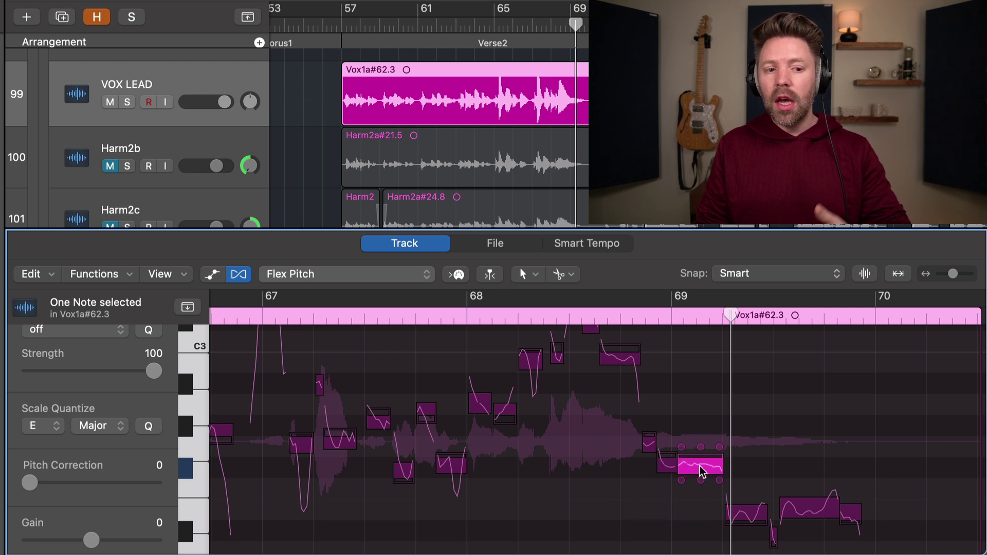
{"action": "double_click", "coordinate": [700, 467]}
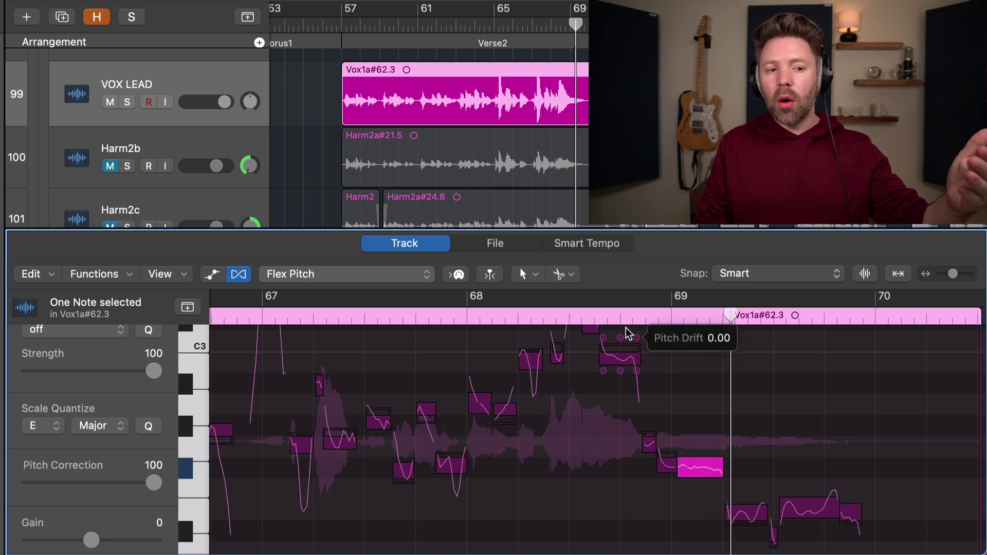
{"action": "left_click", "coordinate": [614, 315]}
{"action": "key", "text": "space"}
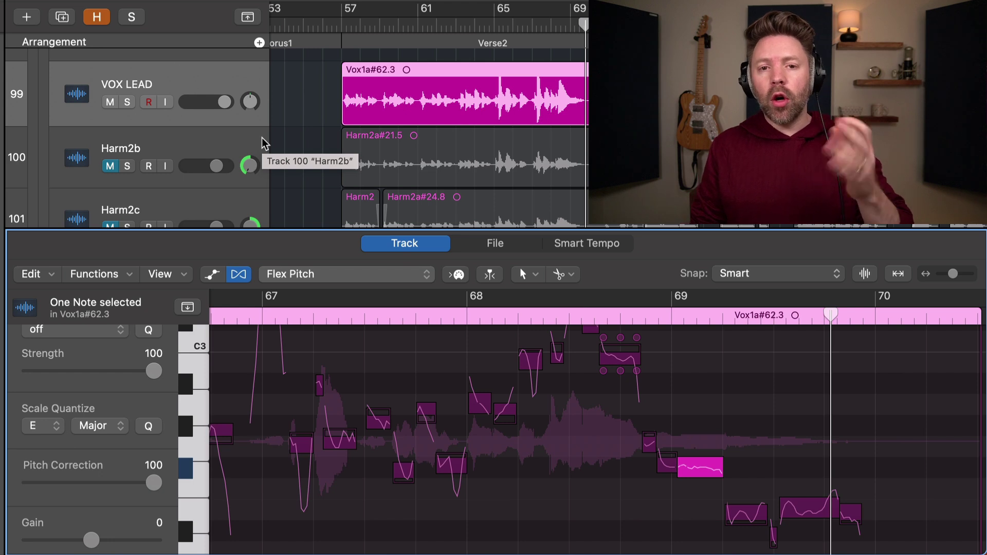
Step: Place the playhead at the start of Verse2 and solo the VOX LEAD, Harm2b and Harm2c tracks
{"action": "left_click", "coordinate": [338, 23]}
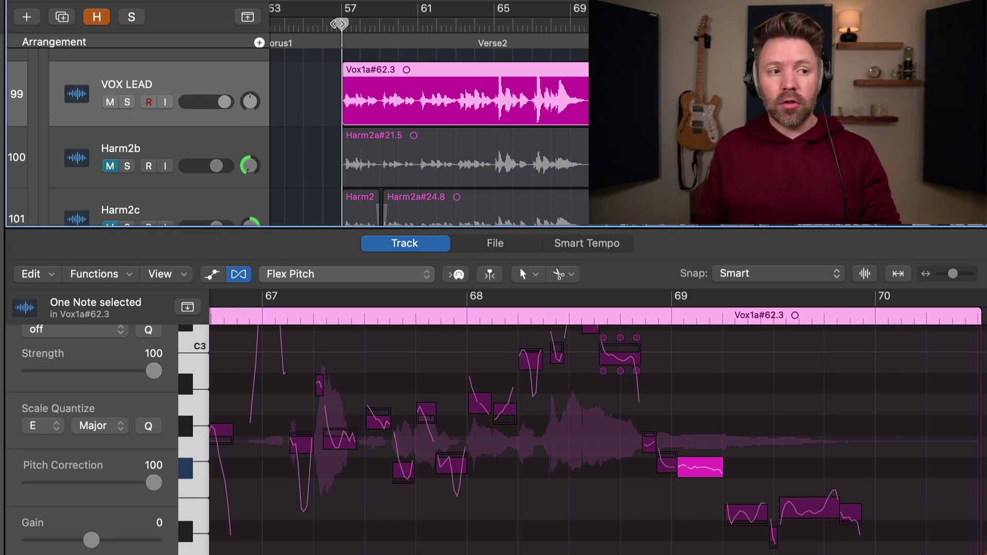
{"action": "left_click", "coordinate": [127, 102]}
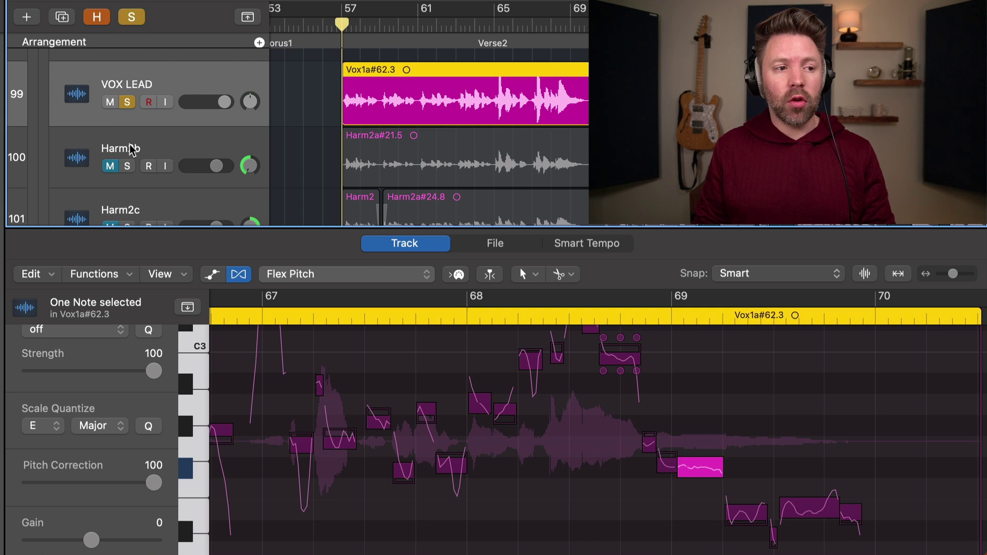
{"action": "left_click", "coordinate": [128, 166]}
{"action": "scroll", "coordinate": [128, 187], "scroll_direction": "down", "scroll_amount": 1}
{"action": "left_click", "coordinate": [128, 213]}
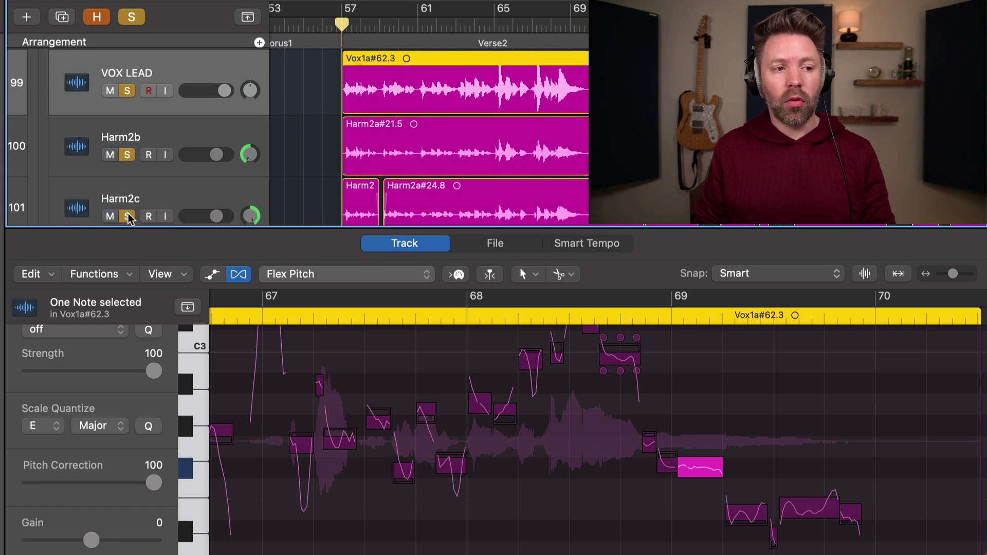
Step: Play the soloed vocals from bar 57, lower the VOX LEAD volume to +1.1 dB and continue listening from about bar 61
{"action": "key", "text": "space"}
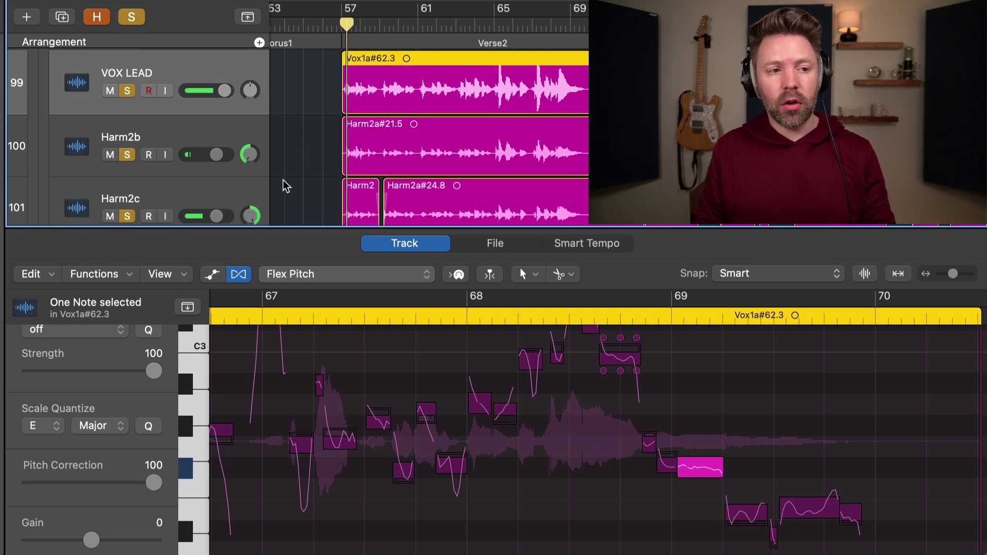
{"action": "left_click_drag", "start_coordinate": [224, 90], "coordinate": [218, 91]}
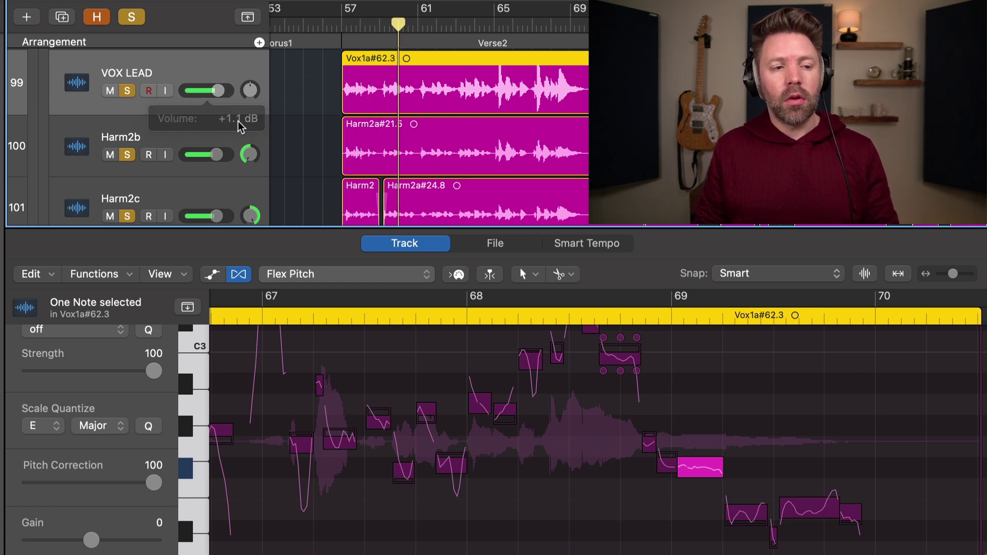
{"action": "scroll", "coordinate": [320, 157], "scroll_direction": "down", "scroll_amount": 1}
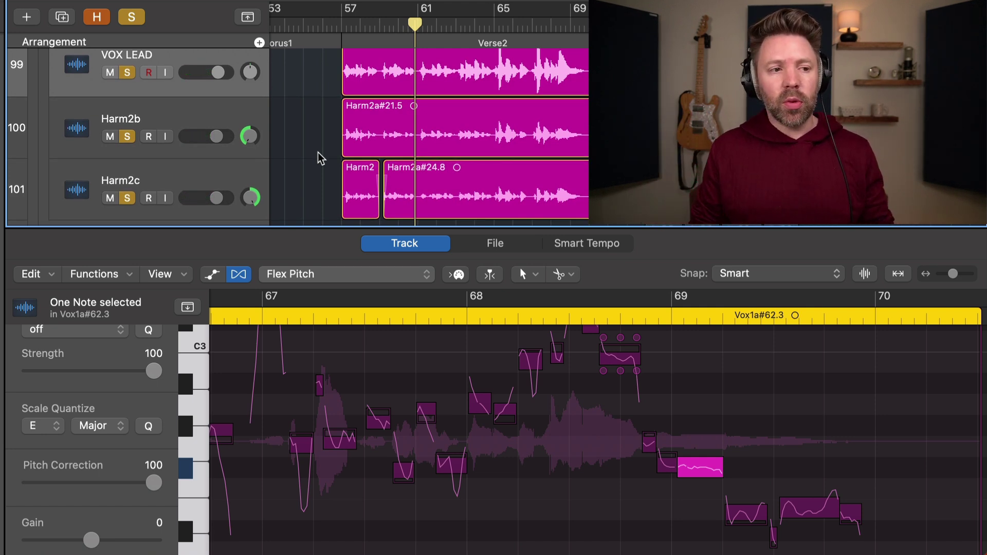
{"action": "scroll", "coordinate": [317, 152], "scroll_direction": "up", "scroll_amount": 2}
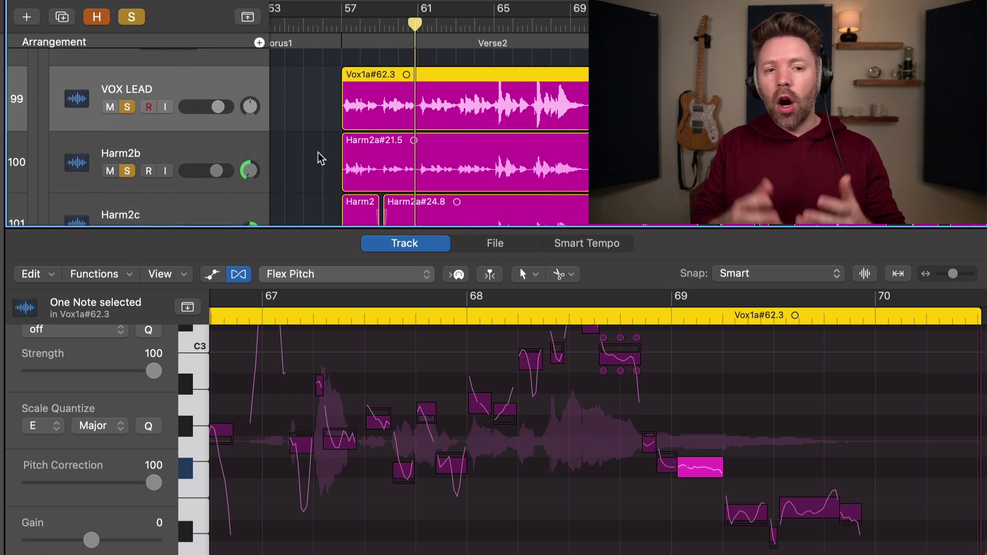
{"action": "scroll", "coordinate": [318, 152], "scroll_direction": "right", "scroll_amount": 10}
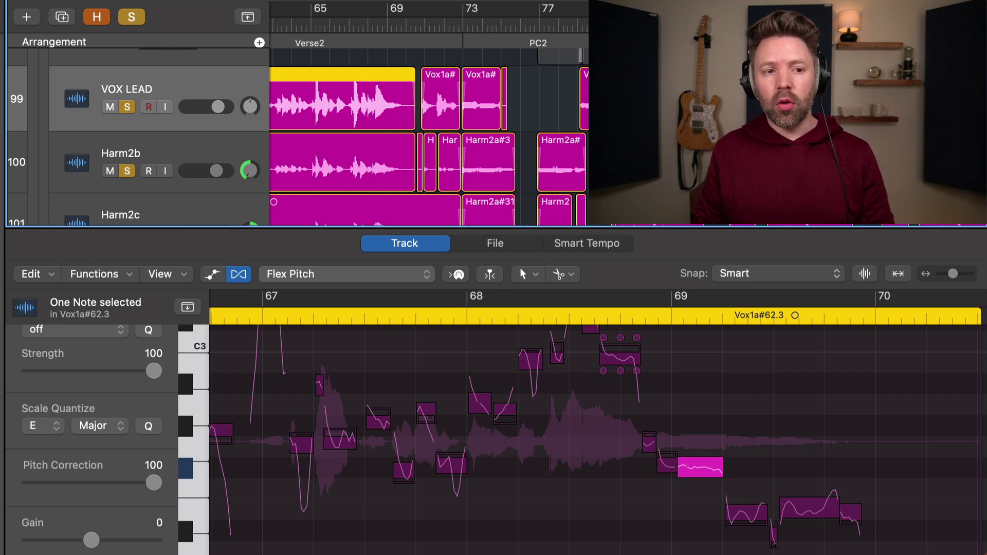
{"action": "key", "text": "space"}
{"action": "scroll", "coordinate": [446, 86], "scroll_direction": "left", "scroll_amount": 7}
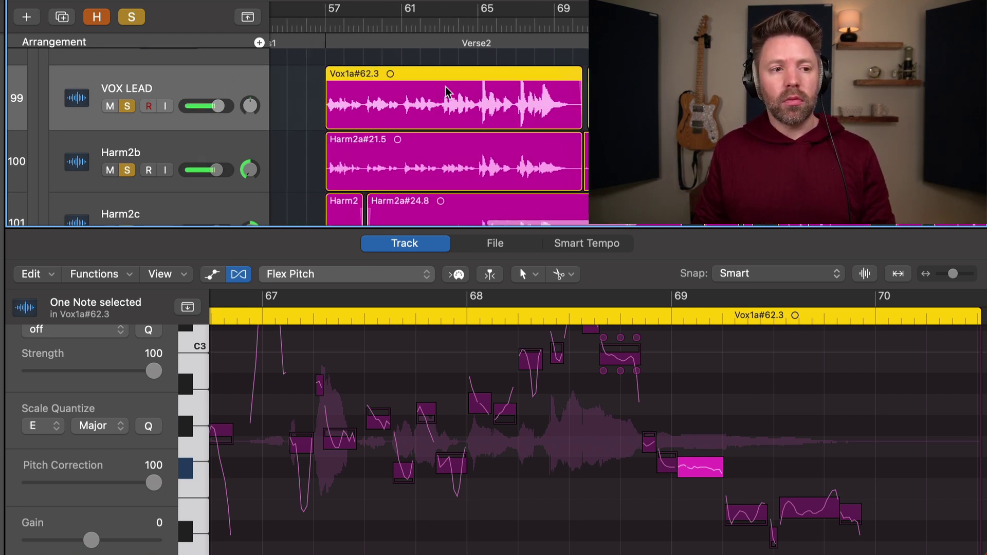
Step: Return the playhead to bar 57, take Harm2c out of solo and reset the Harm2b pan to center
{"action": "left_click", "coordinate": [344, 25]}
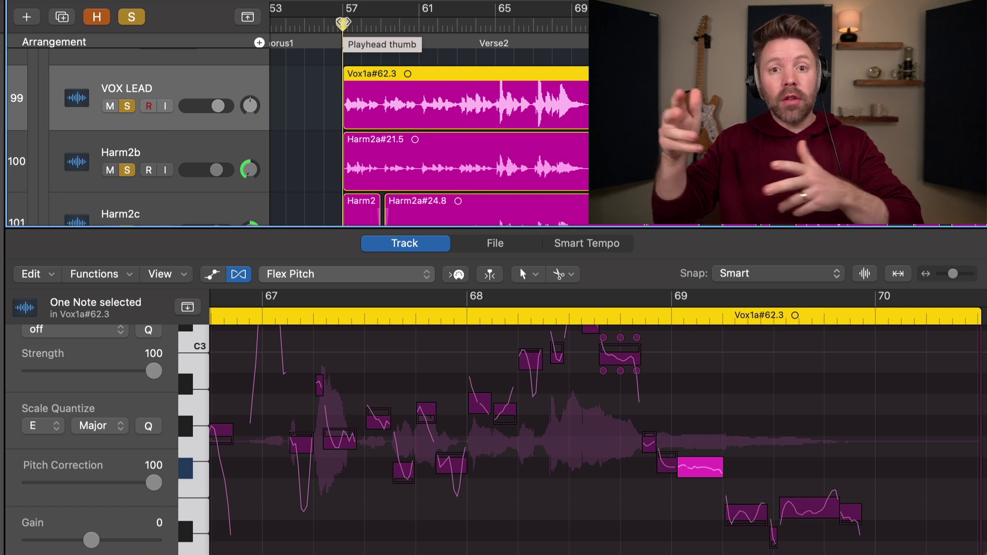
{"action": "scroll", "coordinate": [200, 147], "scroll_direction": "down", "scroll_amount": 2}
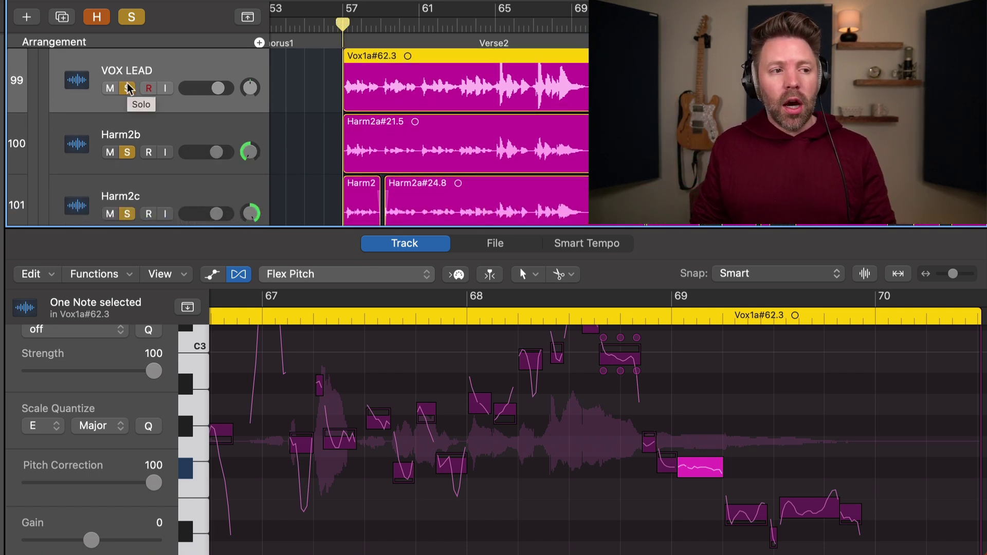
{"action": "left_click", "coordinate": [127, 215]}
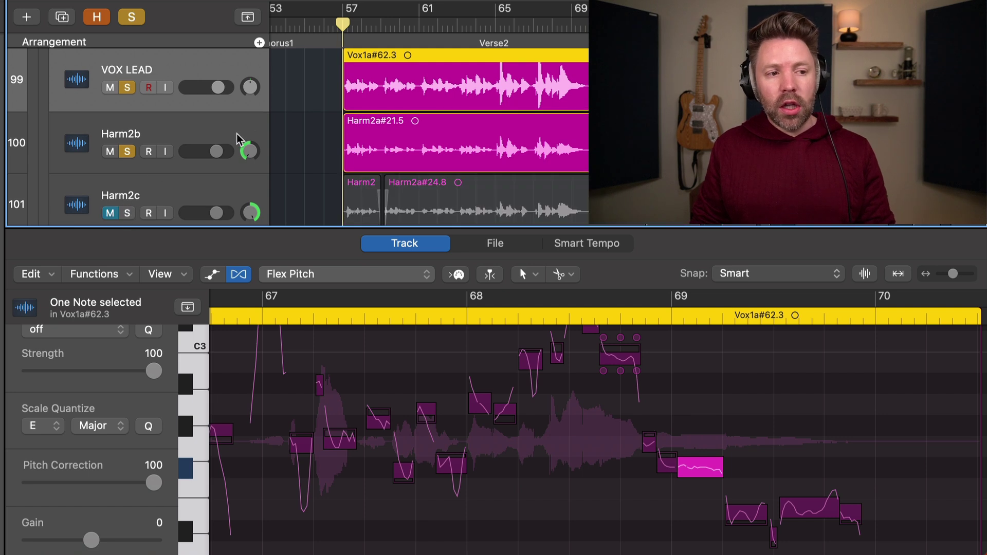
{"action": "left_click", "coordinate": [249, 152], "text": "alt"}
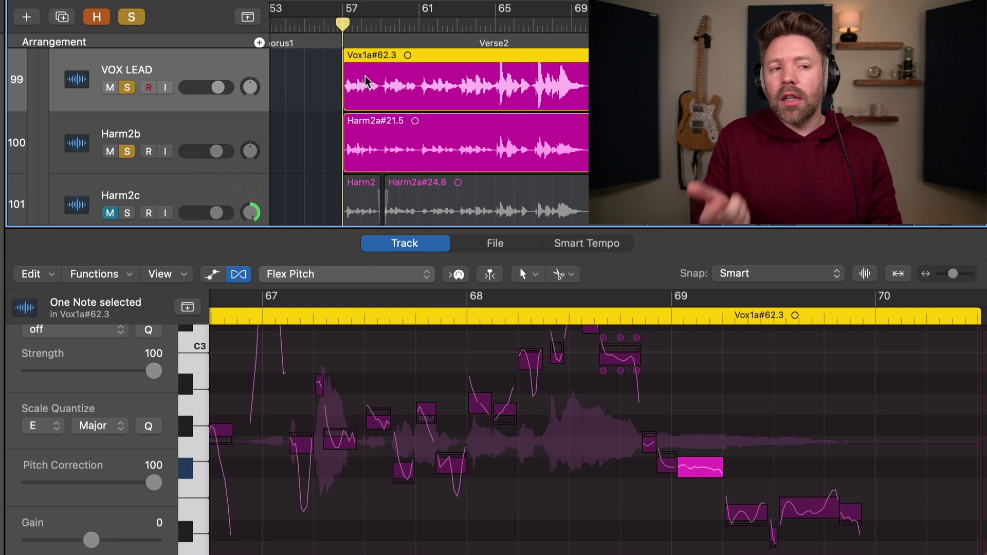
Step: Show the Harm2a#21.5 region of Harm2b in the pitch editor and play it with the lead from bar 57
{"action": "left_click", "coordinate": [397, 134]}
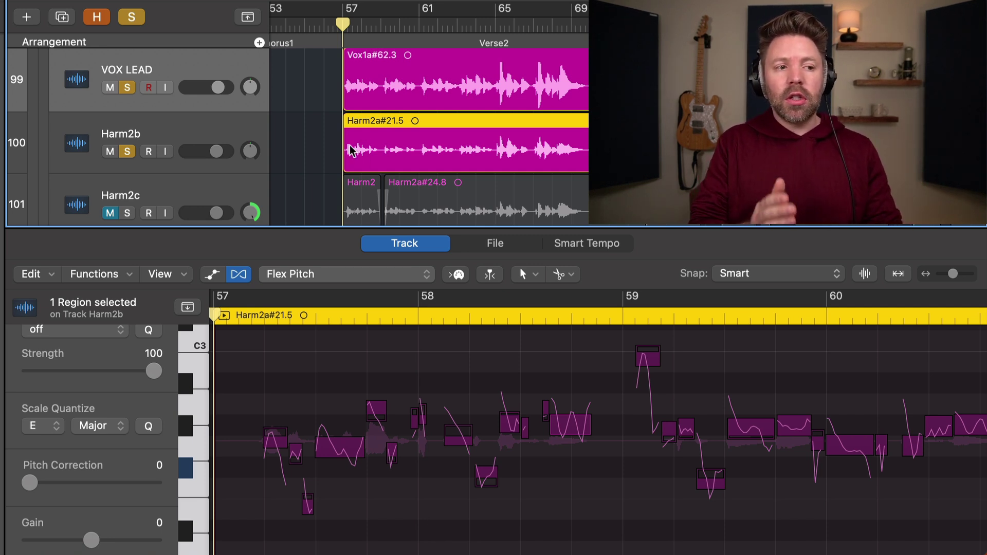
{"action": "key", "text": "space"}
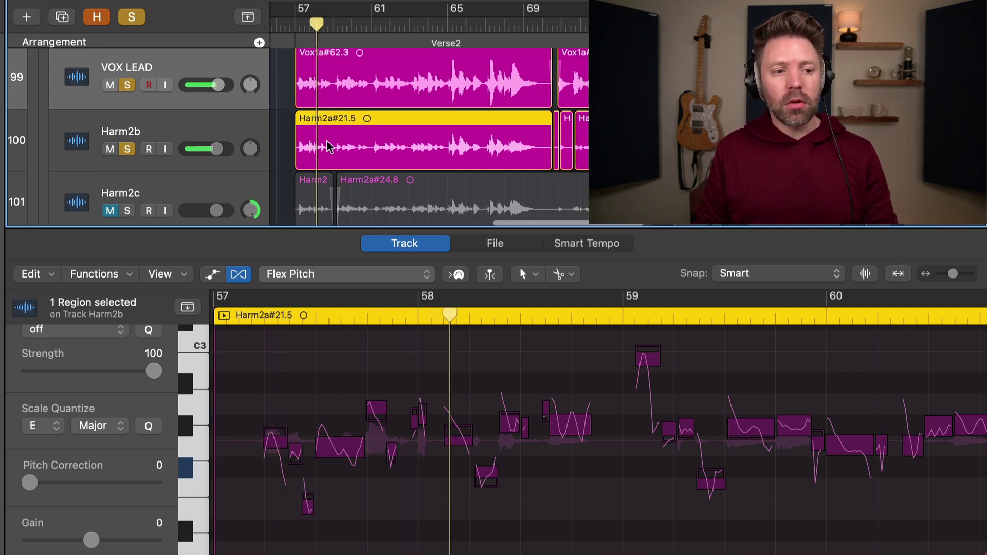
Step: Listen to the lead and Harm2b through about bar 61 while following the Harm2a#21.5 notes in the pitch editor
{"action": "scroll", "coordinate": [329, 147], "scroll_direction": "down", "scroll_amount": 1}
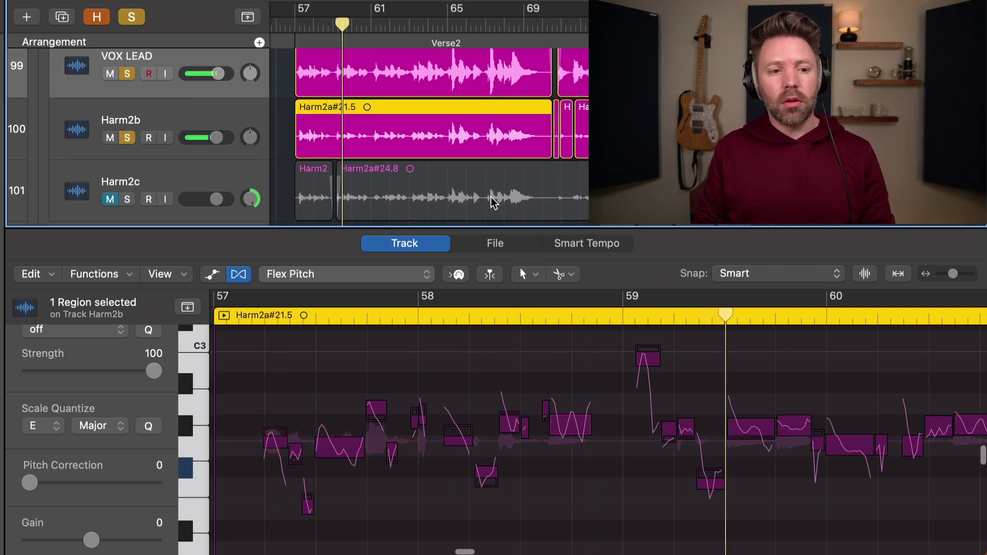
{"action": "key", "text": "super+Right"}
{"action": "key", "text": "super+Right"}
{"action": "key", "text": "super+Right"}
{"action": "key", "text": "super+Right"}
{"action": "key", "text": "super+Right"}
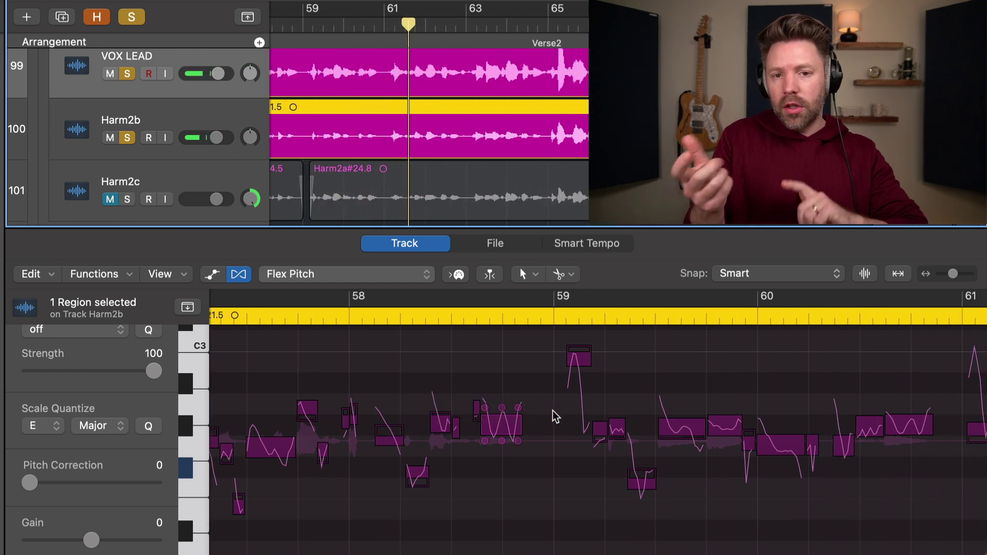
{"action": "scroll", "coordinate": [553, 412], "scroll_direction": "left", "scroll_amount": 1}
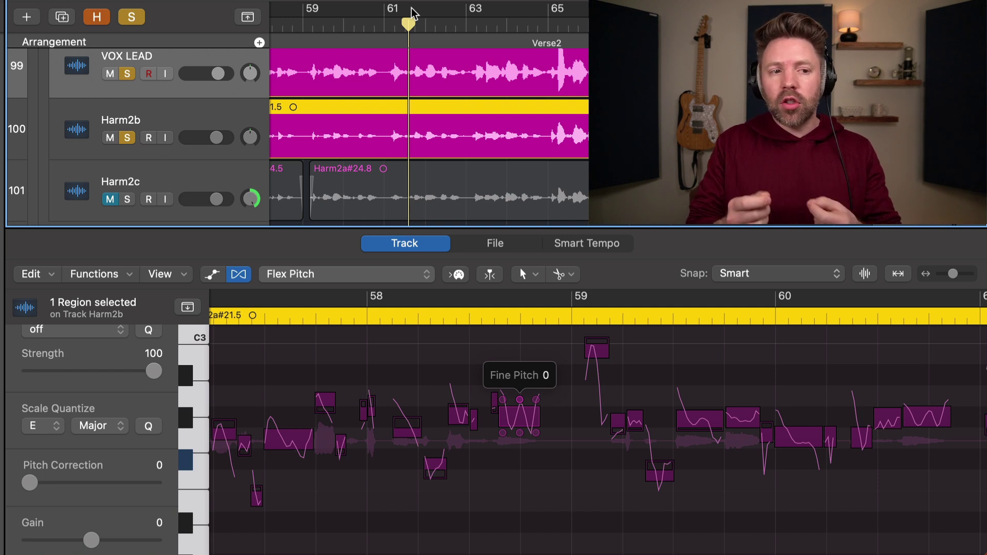
Step: Place the playhead just before bar 57, at the start of Verse2
{"action": "key", "text": "super+Right"}
{"action": "key", "text": "super+Right"}
{"action": "scroll", "coordinate": [374, 108], "scroll_direction": "left", "scroll_amount": 10}
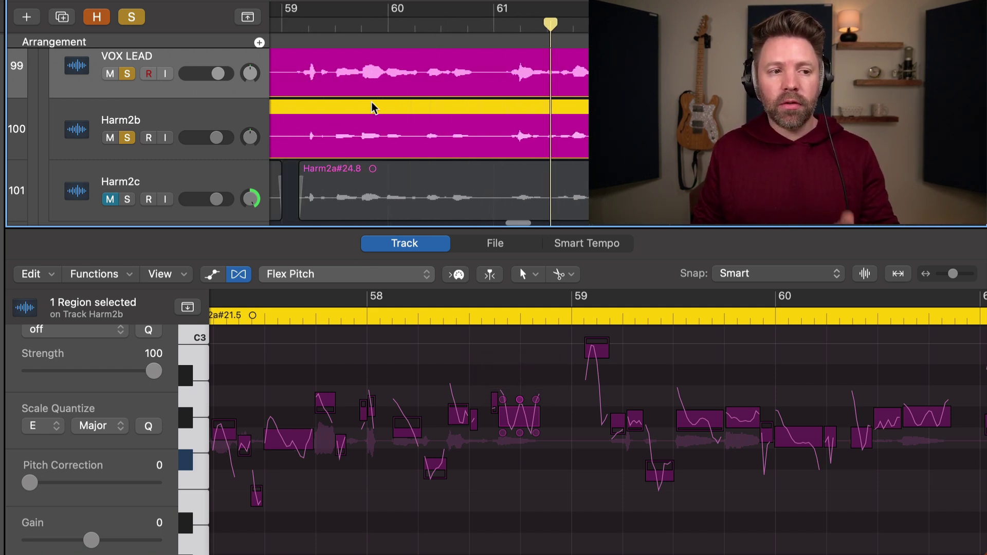
{"action": "left_click", "coordinate": [391, 25]}
{"action": "scroll", "coordinate": [397, 61], "scroll_direction": "right", "scroll_amount": 2}
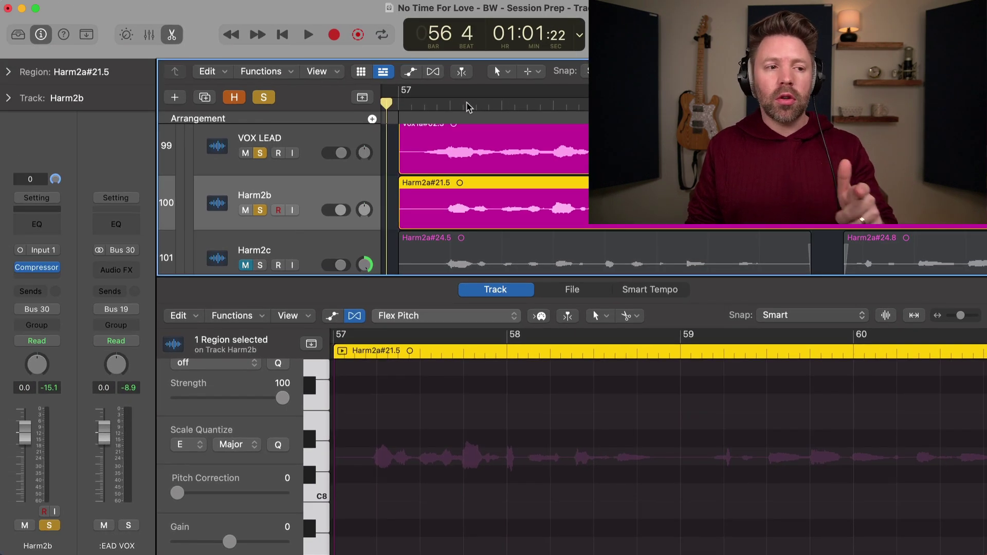
Step: Turn off Flex on the Harm2b track and hide the Flex display in the tracks area
{"action": "left_click", "coordinate": [433, 72]}
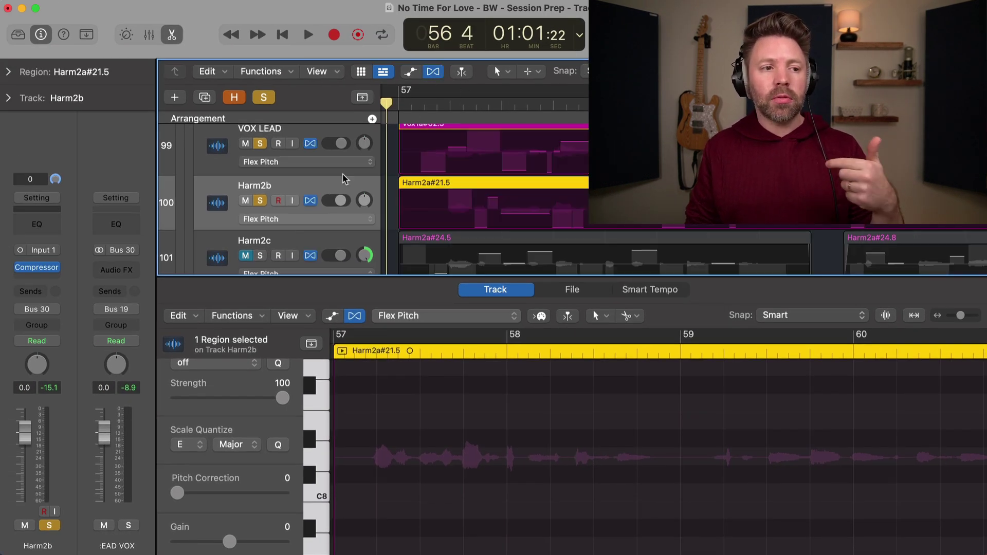
{"action": "left_click", "coordinate": [310, 201]}
{"action": "left_click", "coordinate": [433, 71]}
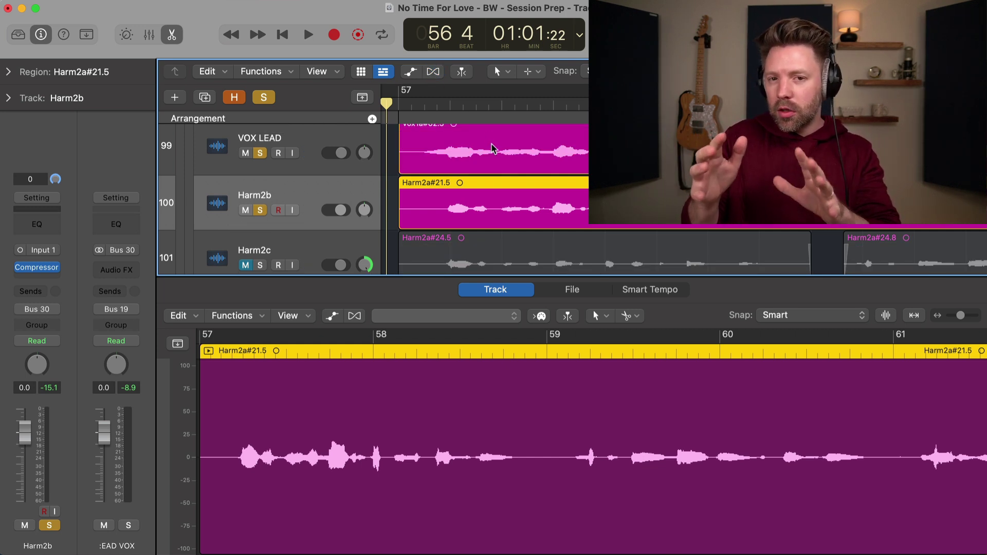
Step: Play the lead with the unflexed Harm2b from bar 57, and compare the two regions' note onsets near 58 2
{"action": "key", "text": "space"}
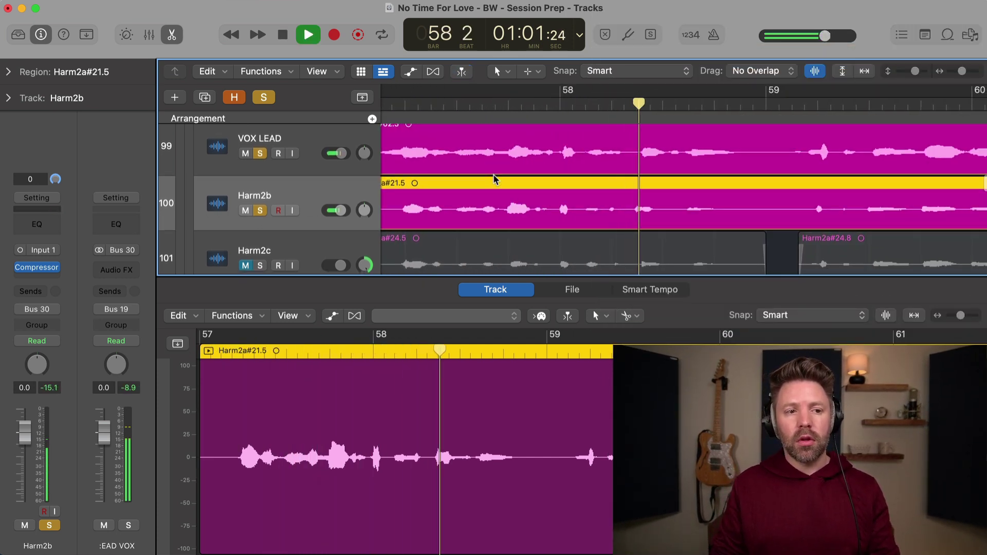
{"action": "key", "text": "space"}
{"action": "left_click", "coordinate": [640, 103]}
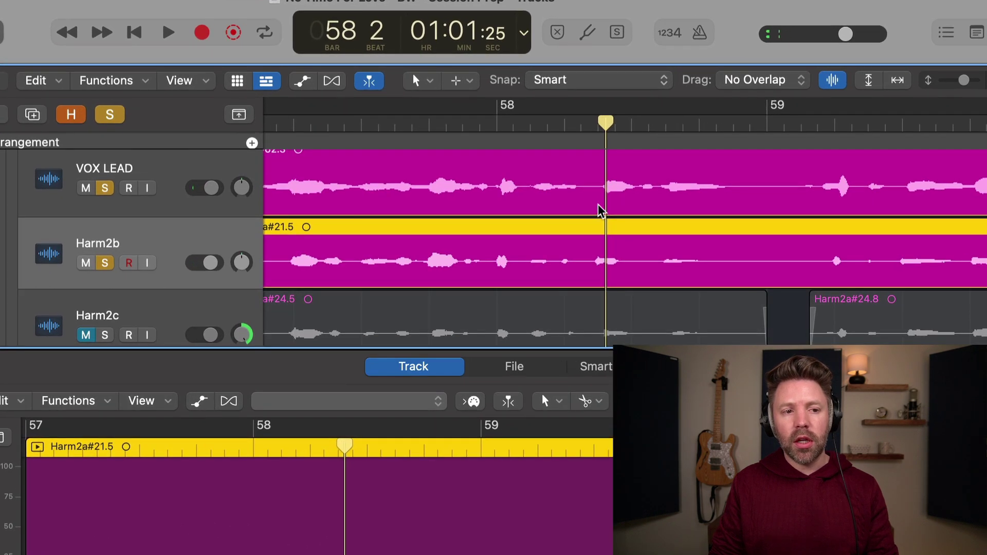
{"action": "left_click", "coordinate": [628, 178]}
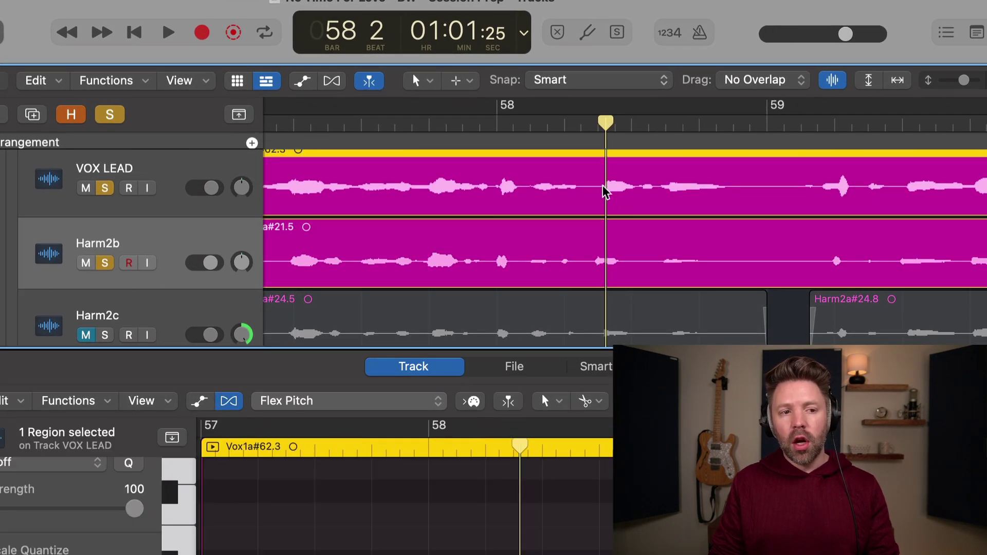
{"action": "left_click", "coordinate": [619, 234]}
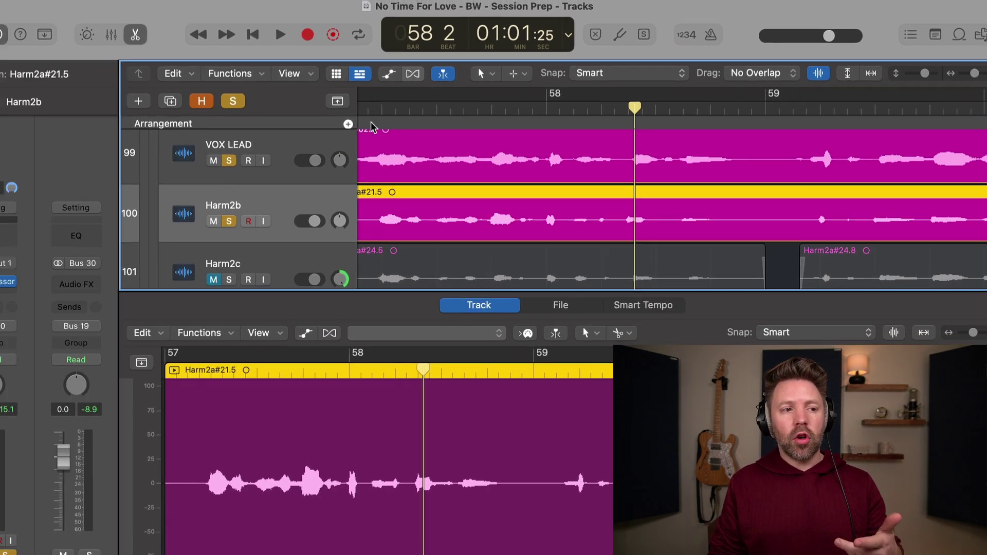
Step: Turn Flex Pitch back on for Harm2b and hide the Flex display in the tracks area
{"action": "left_click", "coordinate": [331, 81]}
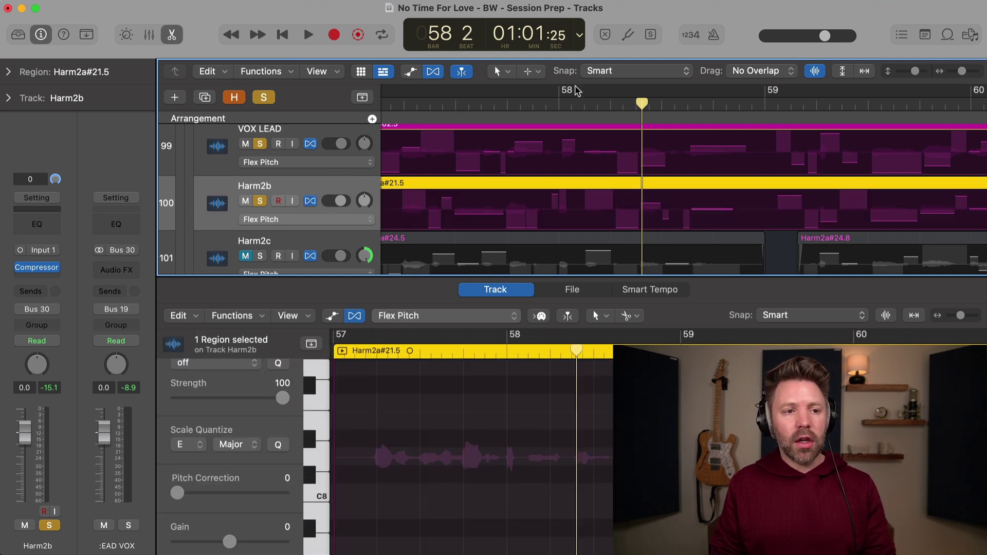
{"action": "left_click", "coordinate": [433, 72]}
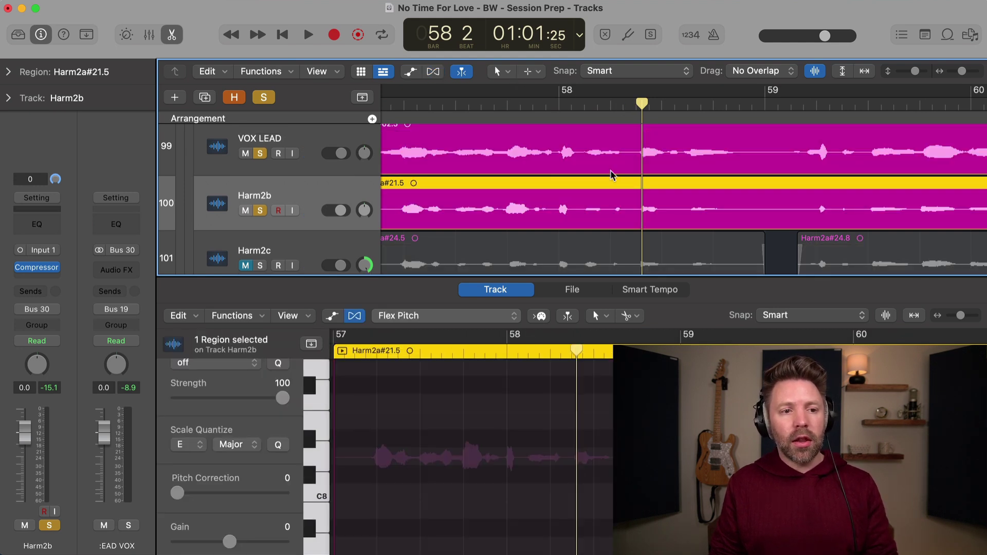
Step: Play the lead and Harm2b together from bar 57 to about 58 4 to check their timing
{"action": "key", "text": "super+Right"}
{"action": "key", "text": "super+Right"}
{"action": "key", "text": "super+Right"}
{"action": "key", "text": "super+Right"}
{"action": "key", "text": "super+Right"}
{"action": "key", "text": "super+Right"}
{"action": "key", "text": "super+Right"}
{"action": "key", "text": "super+Right"}
{"action": "key", "text": "super+Left"}
{"action": "key", "text": "super+Left"}
{"action": "key", "text": "super+Left"}
{"action": "key", "text": "super+Left"}
{"action": "key", "text": "super+Left"}
{"action": "key", "text": "super+Left"}
{"action": "key", "text": "super+Left"}
{"action": "key", "text": "super+Left"}
{"action": "key", "text": "super+Left"}
{"action": "key", "text": "super+Left"}
{"action": "key", "text": "super+Left"}
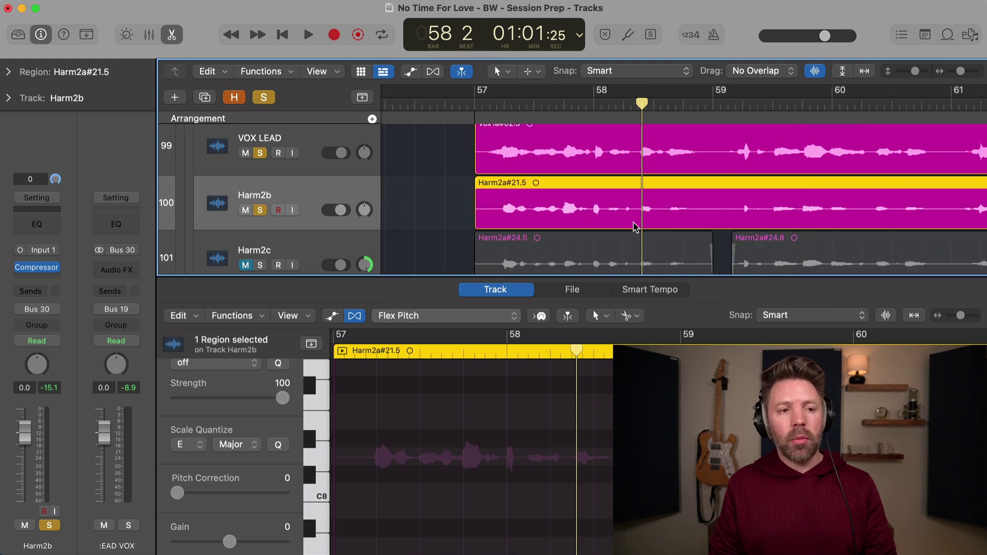
{"action": "left_click", "coordinate": [476, 107]}
{"action": "key", "text": "space"}
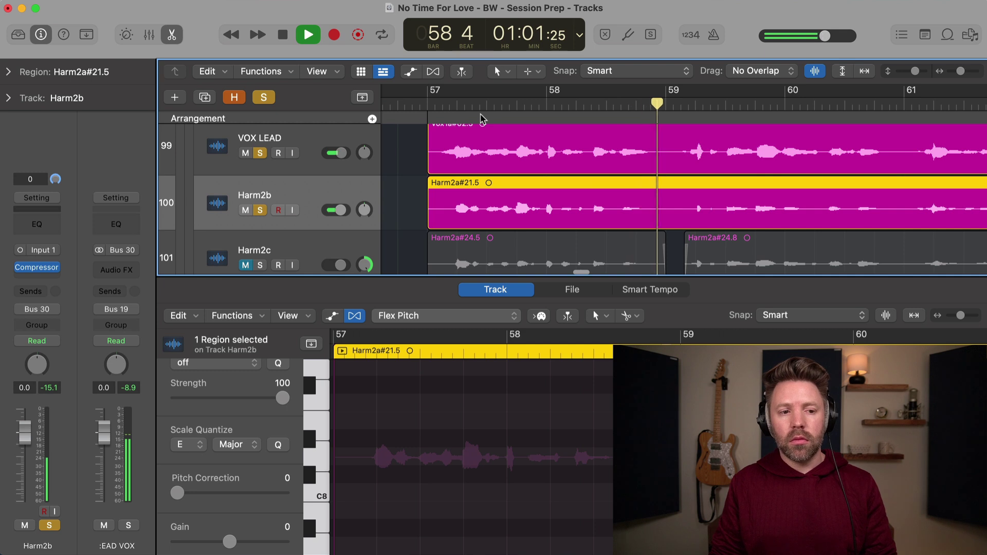
{"action": "key", "text": "space"}
Step: Place the playhead at the lead's note onset near 58 3 3 and show the Vox1a#62.3 region in the pitch editor
{"action": "scroll", "coordinate": [586, 375], "scroll_direction": "down", "scroll_amount": 10}
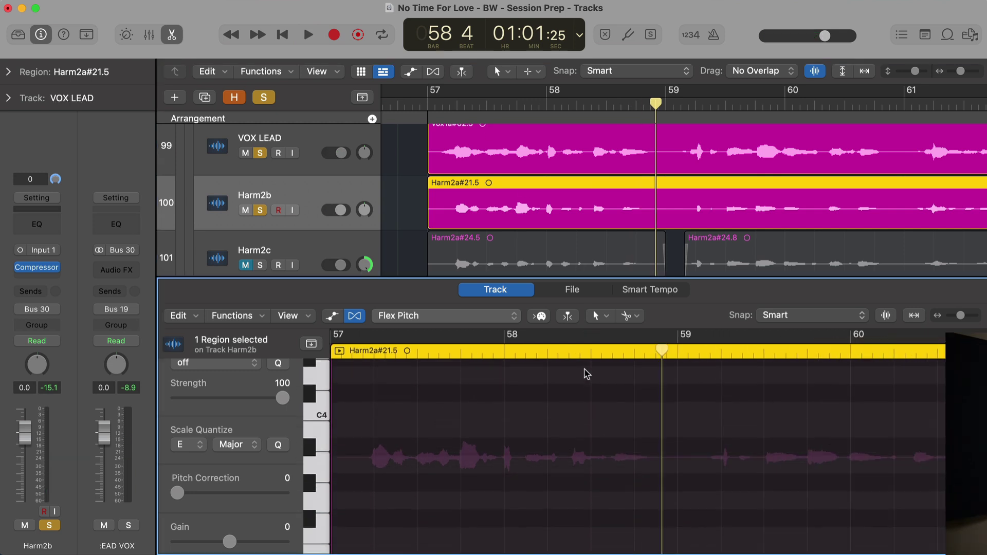
{"action": "scroll", "coordinate": [588, 375], "scroll_direction": "down", "scroll_amount": 5}
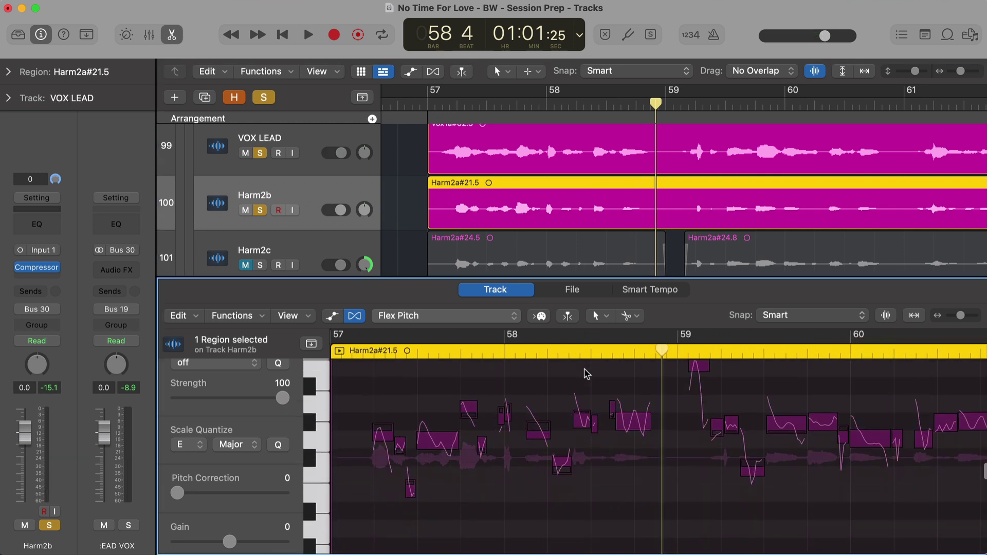
{"action": "left_click", "coordinate": [612, 351]}
{"action": "scroll", "coordinate": [603, 114], "scroll_direction": "up", "scroll_amount": 5}
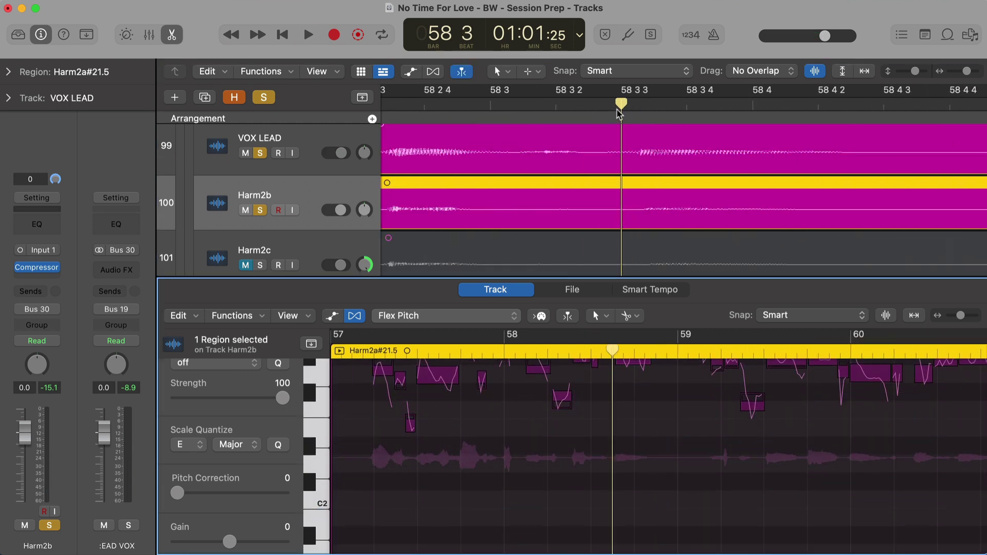
{"action": "left_click", "coordinate": [638, 105]}
{"action": "left_click", "coordinate": [637, 110]}
{"action": "left_click", "coordinate": [637, 148]}
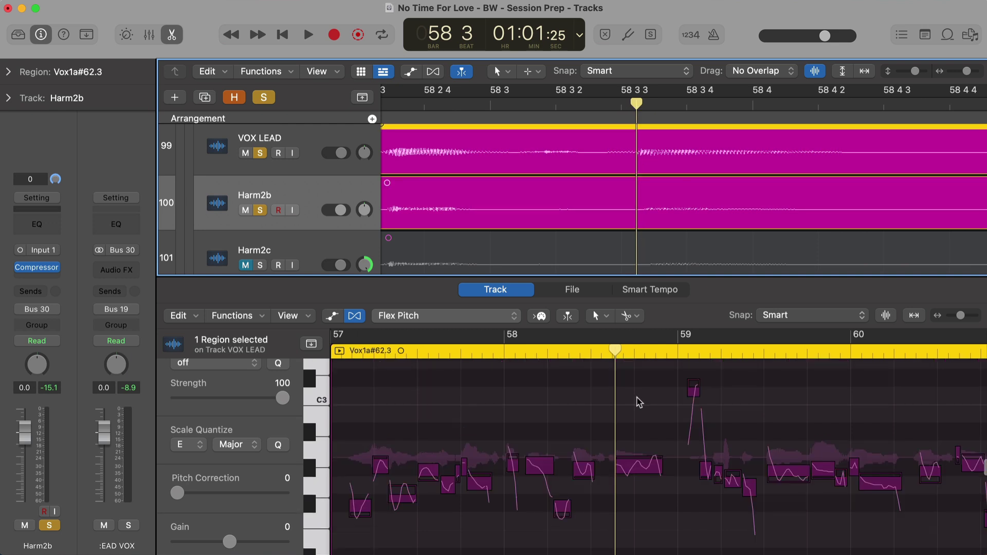
Step: Slide the lead's G#2 note near 58 3 3 back and forth in time, leaving its start slightly later
{"action": "scroll", "coordinate": [623, 449], "scroll_direction": "up", "scroll_amount": 5}
{"action": "scroll", "coordinate": [625, 458], "scroll_direction": "up", "scroll_amount": 3}
{"action": "left_click", "coordinate": [627, 467]}
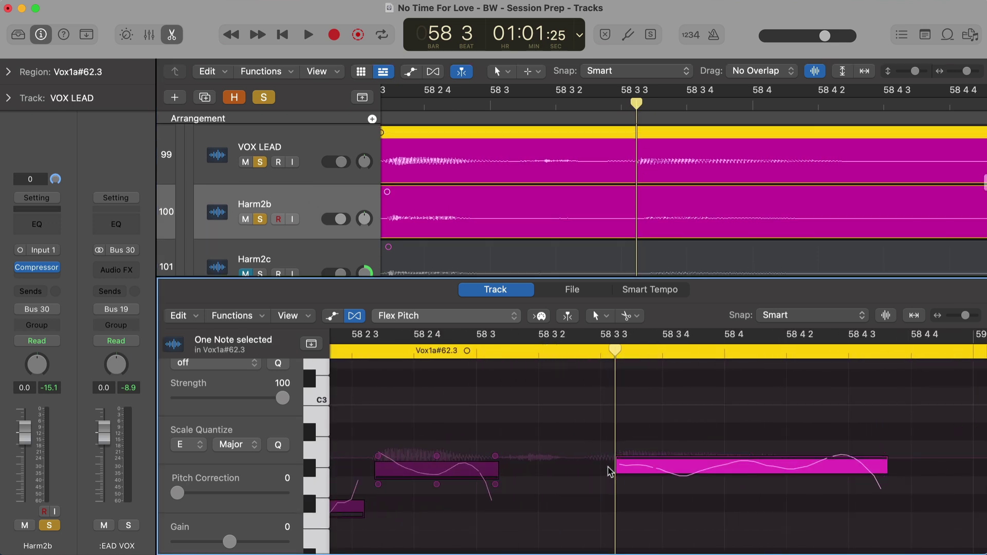
{"action": "left_click_drag", "start_coordinate": [619, 469], "coordinate": [582, 469]}
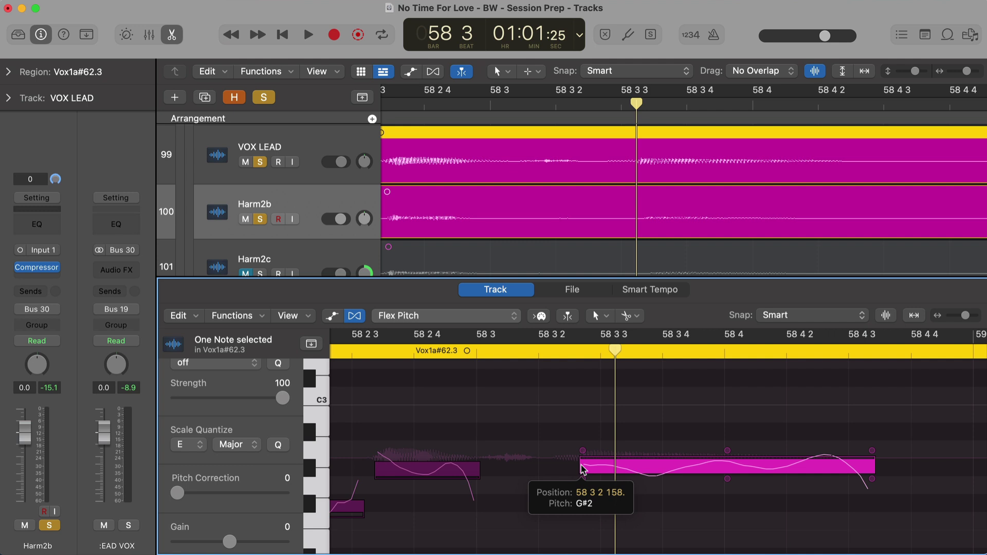
Step: Try shifting the matching Harm2b note near 58 3 3 slightly in time, and undo the move
{"action": "left_click", "coordinate": [646, 236]}
{"action": "left_click_drag", "start_coordinate": [629, 478], "coordinate": [649, 477]}
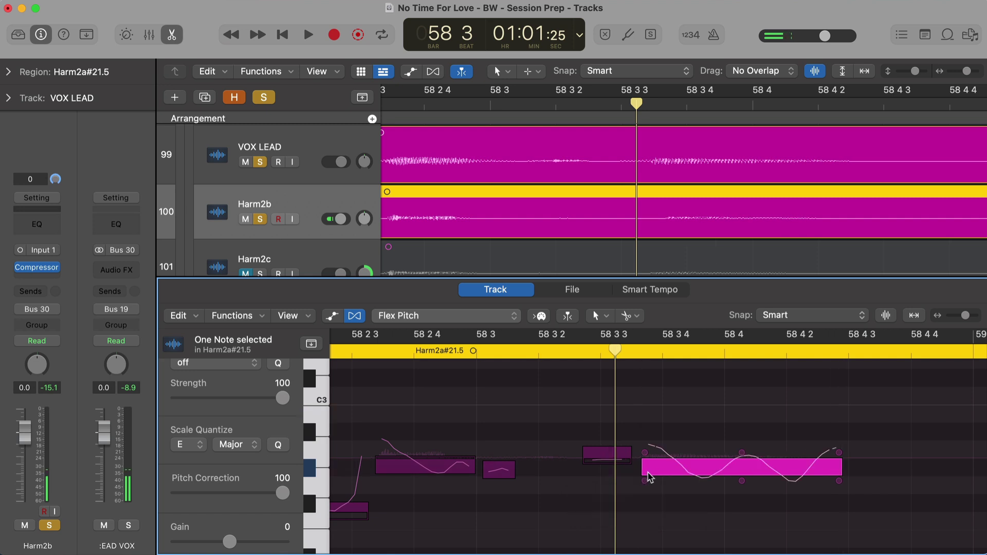
{"action": "key", "text": "super+z"}
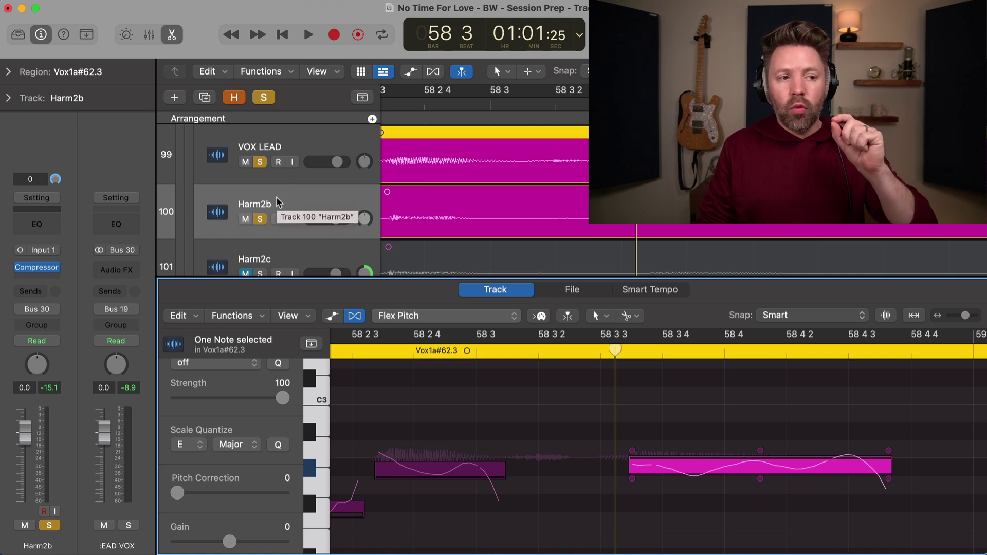
Step: Take VOX LEAD out of solo and solo Harm2c alongside Harm2b
{"action": "left_click", "coordinate": [258, 162]}
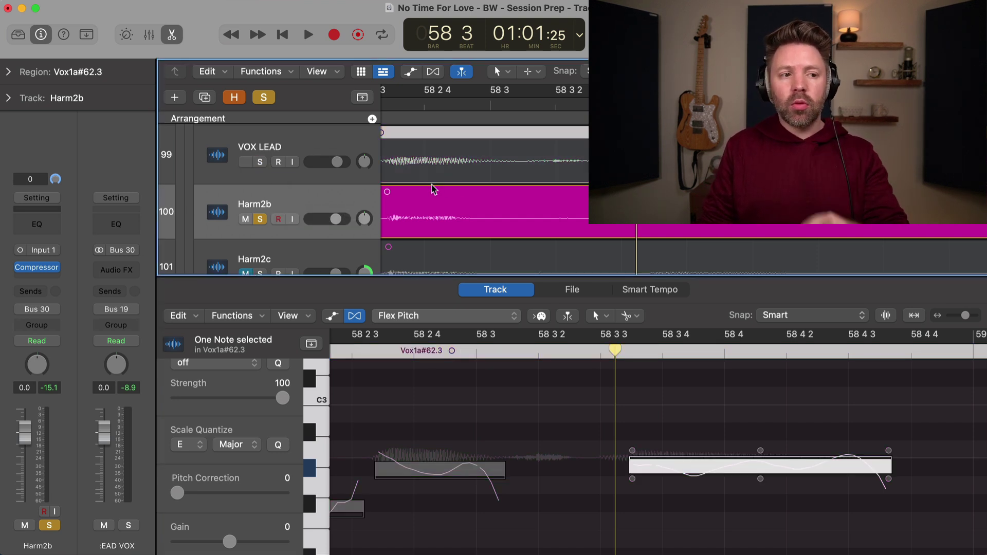
{"action": "key", "text": "super+Left"}
{"action": "key", "text": "super+Left"}
{"action": "key", "text": "super+Left"}
{"action": "key", "text": "super+Left"}
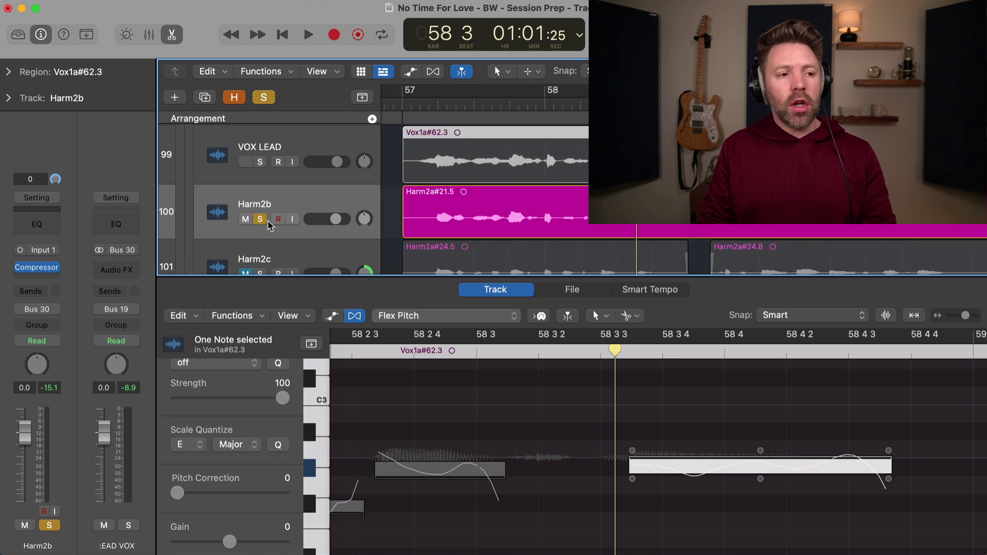
{"action": "scroll", "coordinate": [267, 230], "scroll_direction": "down", "scroll_amount": 2}
{"action": "left_click", "coordinate": [261, 238]}
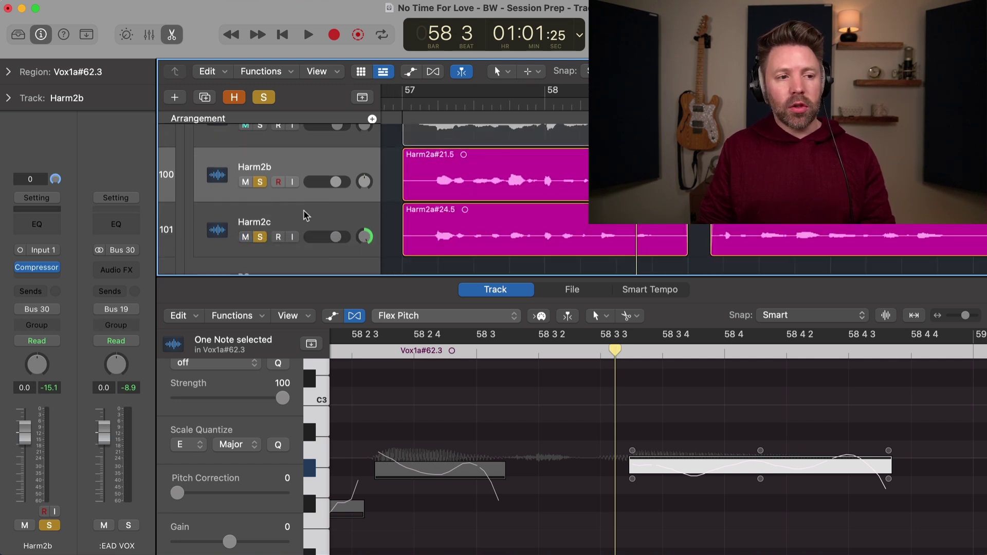
Step: Reset the Harm2c pan to center and play both harmonies from bar 57 to about bar 60
{"action": "left_click", "coordinate": [364, 235], "text": "alt"}
{"action": "left_click", "coordinate": [403, 106]}
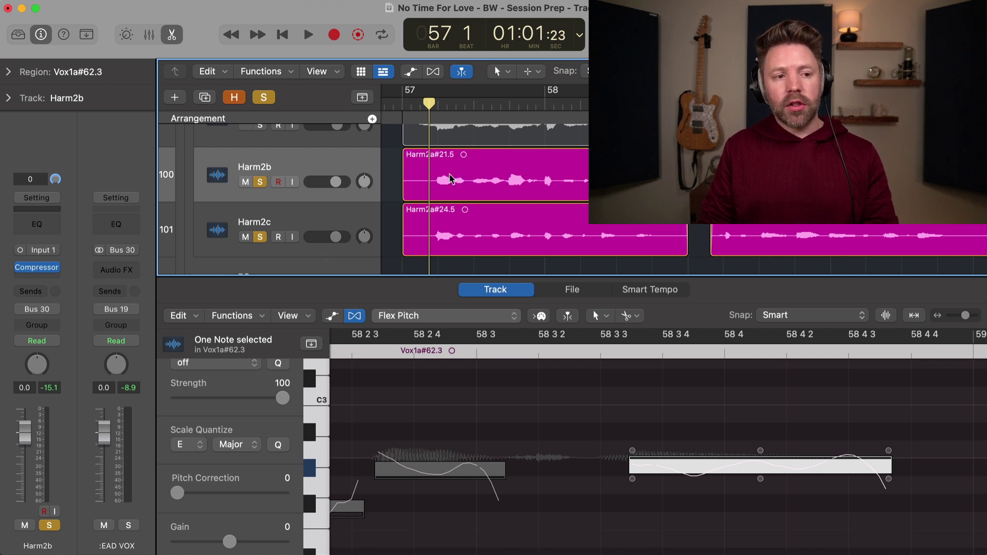
{"action": "key", "text": "space"}
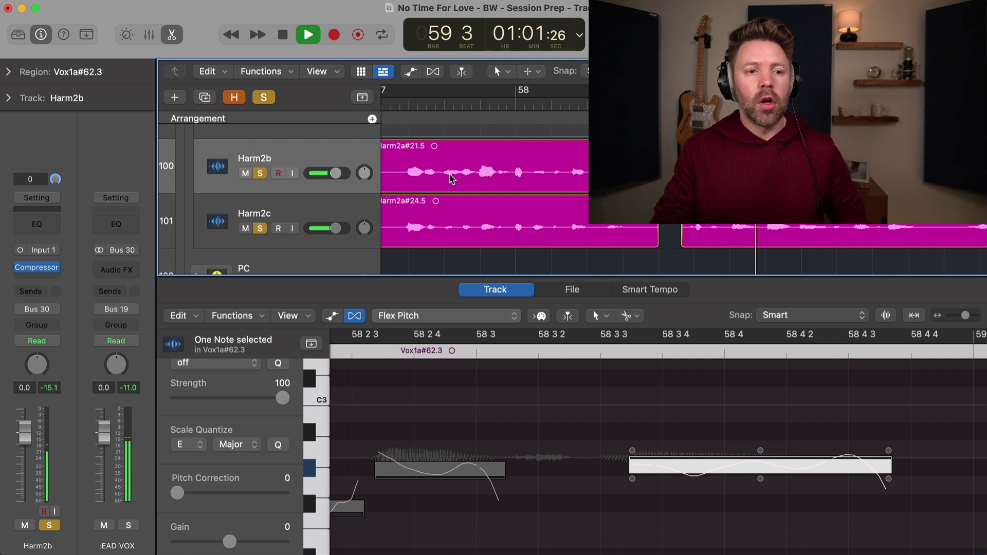
{"action": "key", "text": "space"}
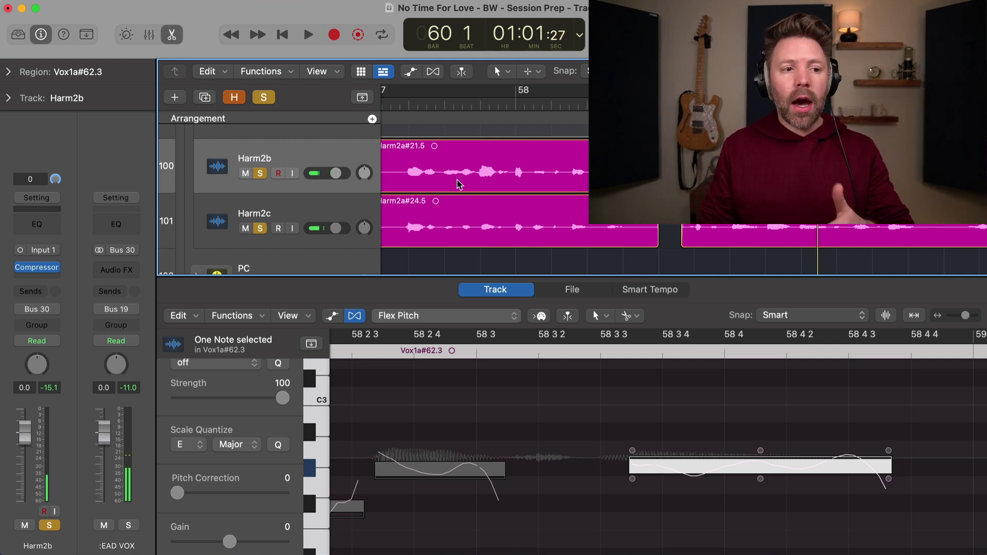
Step: Show Harm2c's Harm2a#24.5 region in the pitch editor, and pan Harm2b left to -64 and Harm2c to the right
{"action": "left_click", "coordinate": [481, 209]}
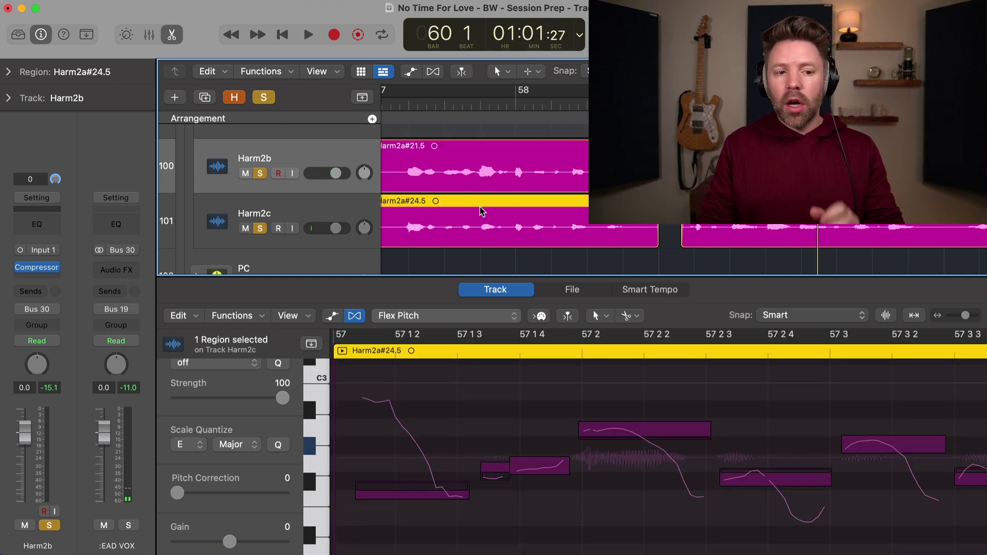
{"action": "scroll", "coordinate": [539, 414], "scroll_direction": "down", "scroll_amount": 3}
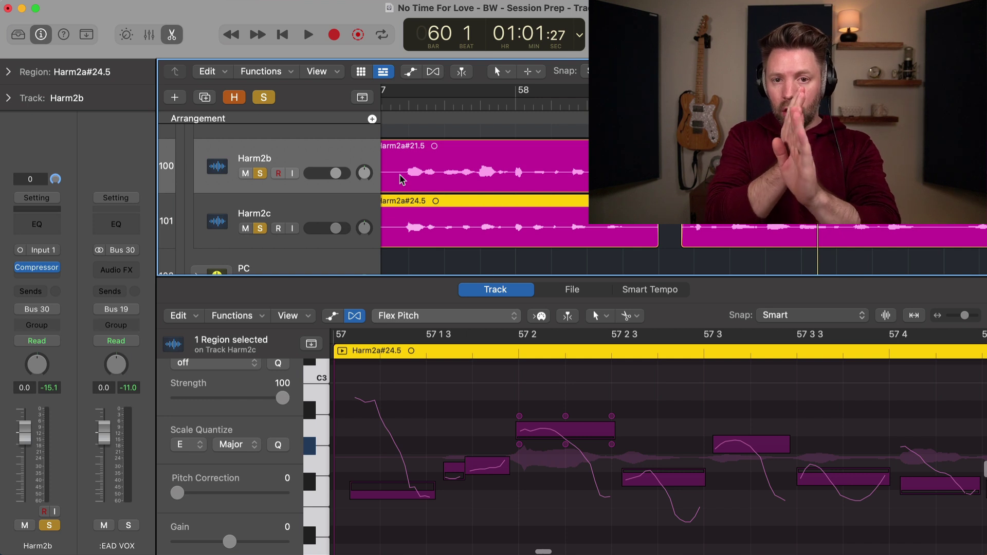
{"action": "left_click_drag", "start_coordinate": [364, 173], "coordinate": [364, 206]}
{"action": "scroll", "coordinate": [459, 132], "scroll_direction": "left", "scroll_amount": 5}
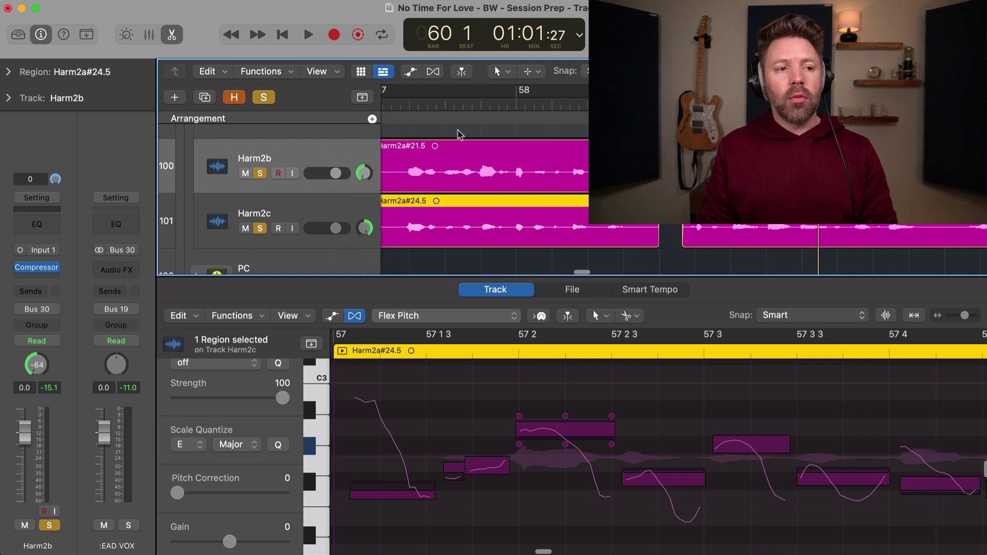
Step: Play the two panned harmonies from bar 57 to about 58 4, and bring VOX LEAD back into solo
{"action": "left_click", "coordinate": [523, 104]}
{"action": "key", "text": "space"}
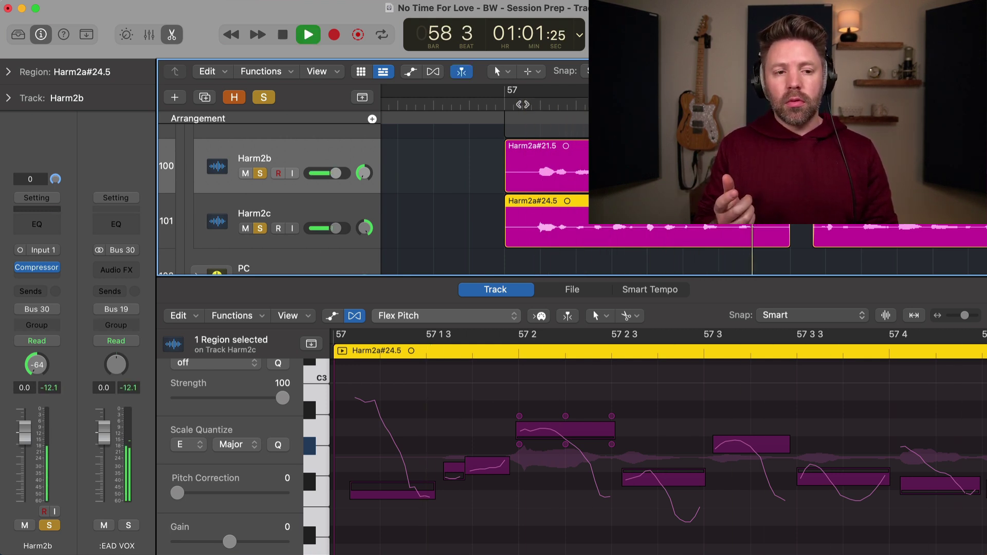
{"action": "key", "text": "space"}
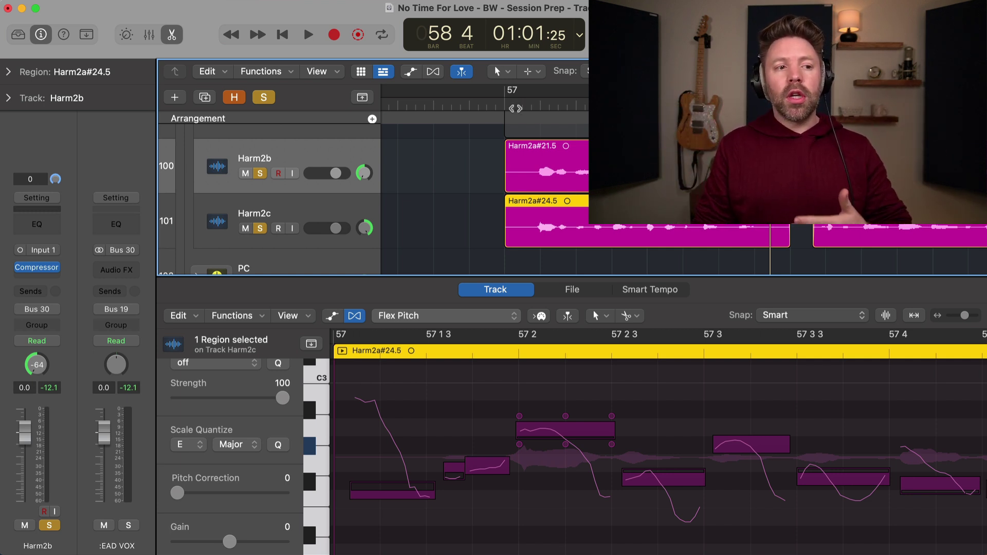
{"action": "scroll", "coordinate": [479, 152], "scroll_direction": "up", "scroll_amount": 2}
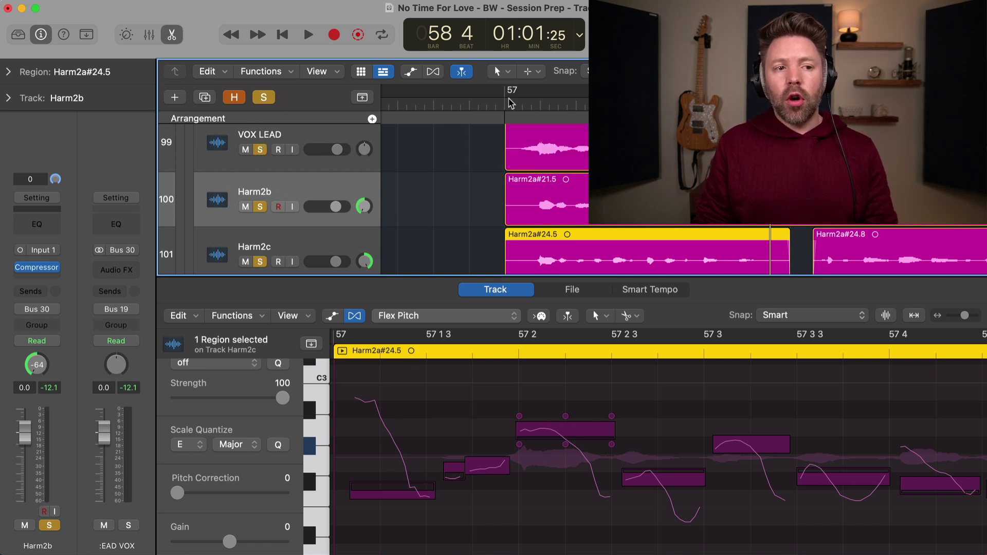
Step: Move the playhead back to bar 57 to hear the lead with both panned harmonies
{"action": "left_click", "coordinate": [513, 102]}
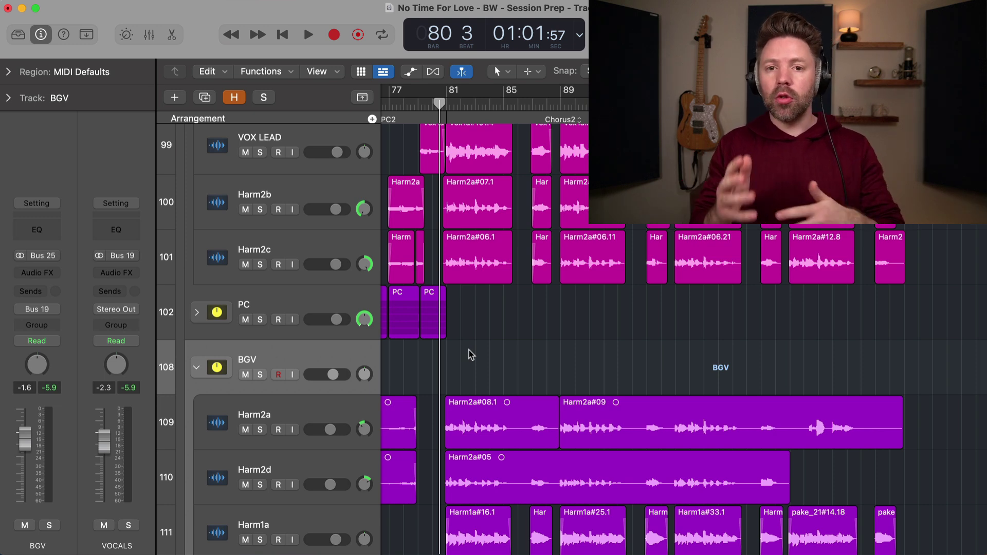
Step: Look through the background vocal tracks in the BGV stack, from Harm2a down to REB HARM R
{"action": "scroll", "coordinate": [461, 367], "scroll_direction": "down", "scroll_amount": 1}
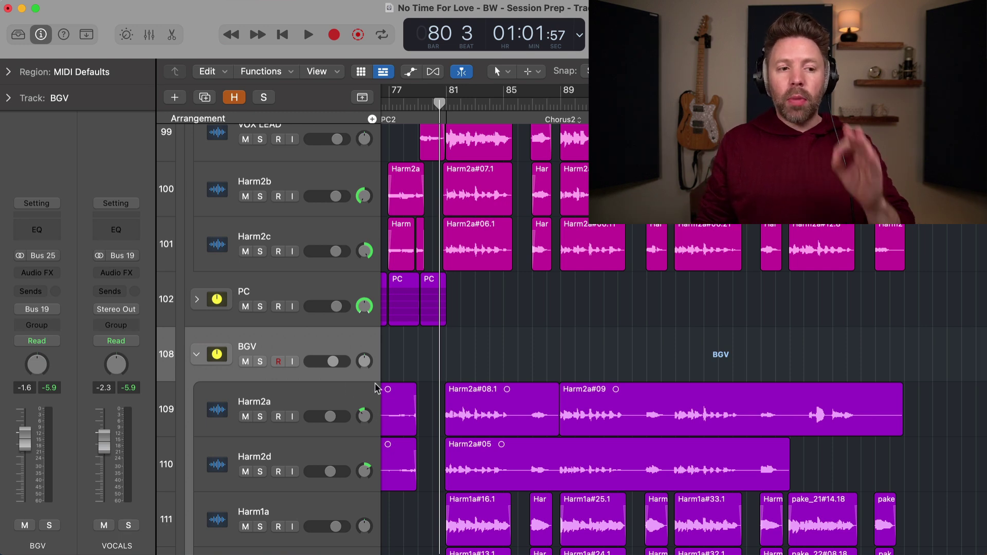
{"action": "scroll", "coordinate": [474, 388], "scroll_direction": "down", "scroll_amount": 2}
{"action": "scroll", "coordinate": [470, 378], "scroll_direction": "up", "scroll_amount": 3}
{"action": "scroll", "coordinate": [470, 378], "scroll_direction": "up", "scroll_amount": 2}
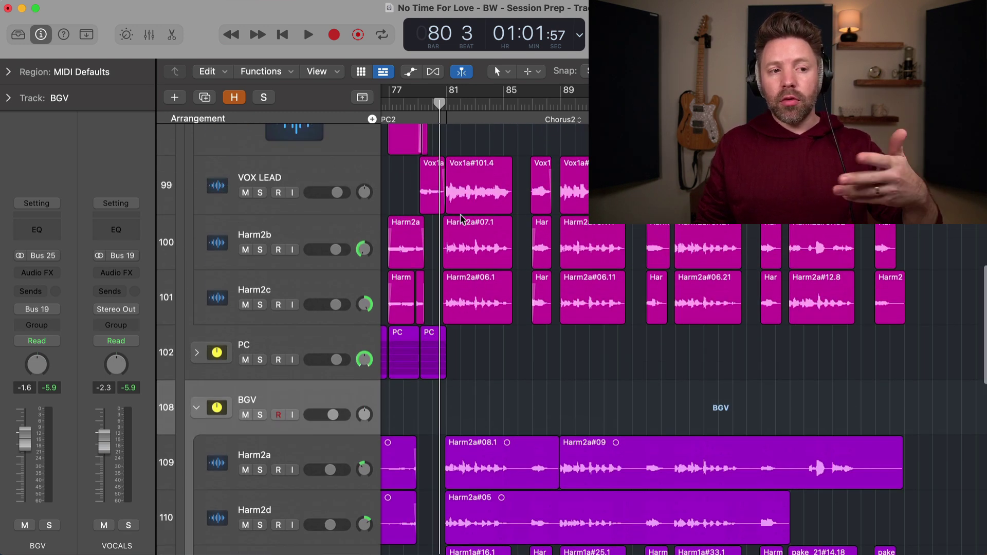
{"action": "scroll", "coordinate": [583, 324], "scroll_direction": "down", "scroll_amount": 6}
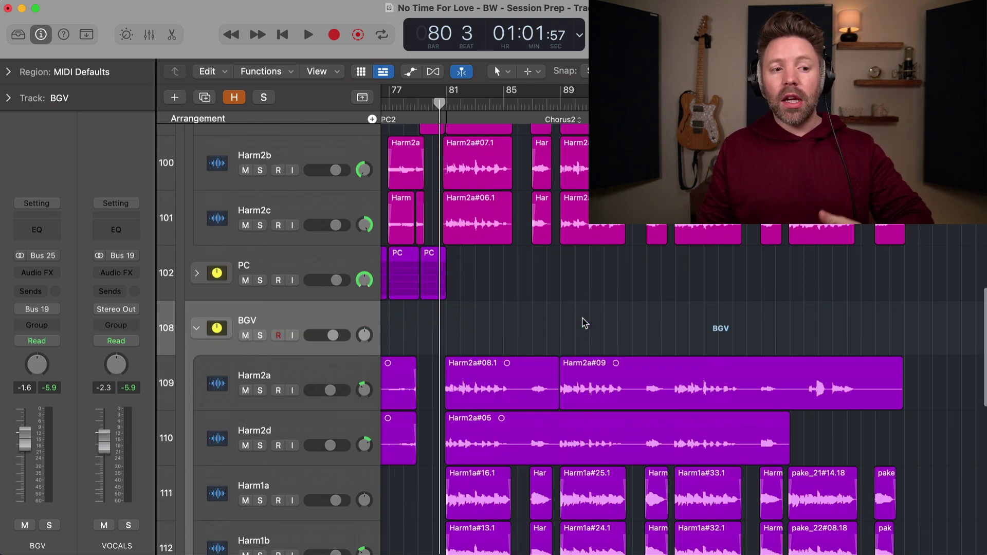
{"action": "scroll", "coordinate": [583, 321], "scroll_direction": "down", "scroll_amount": 5}
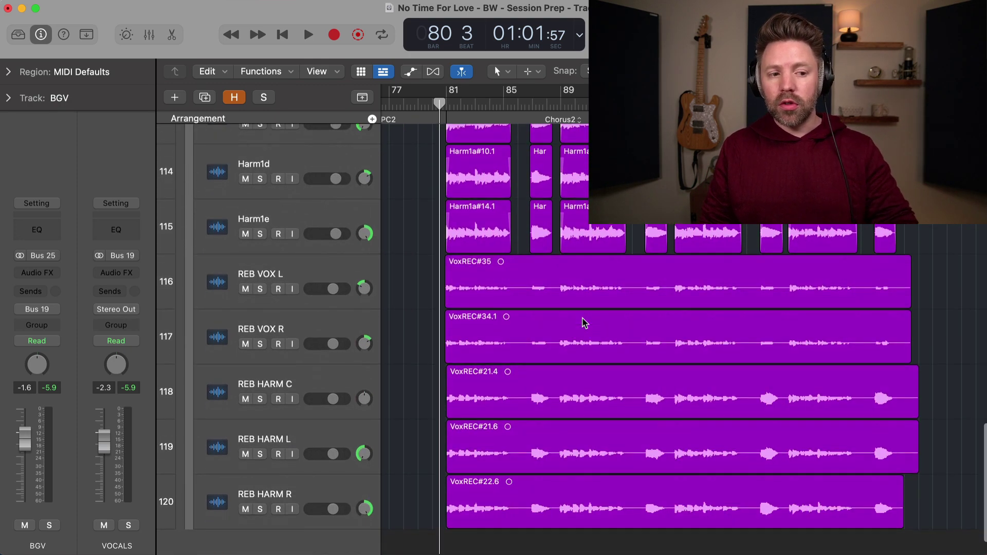
{"action": "scroll", "coordinate": [561, 315], "scroll_direction": "up", "scroll_amount": 7}
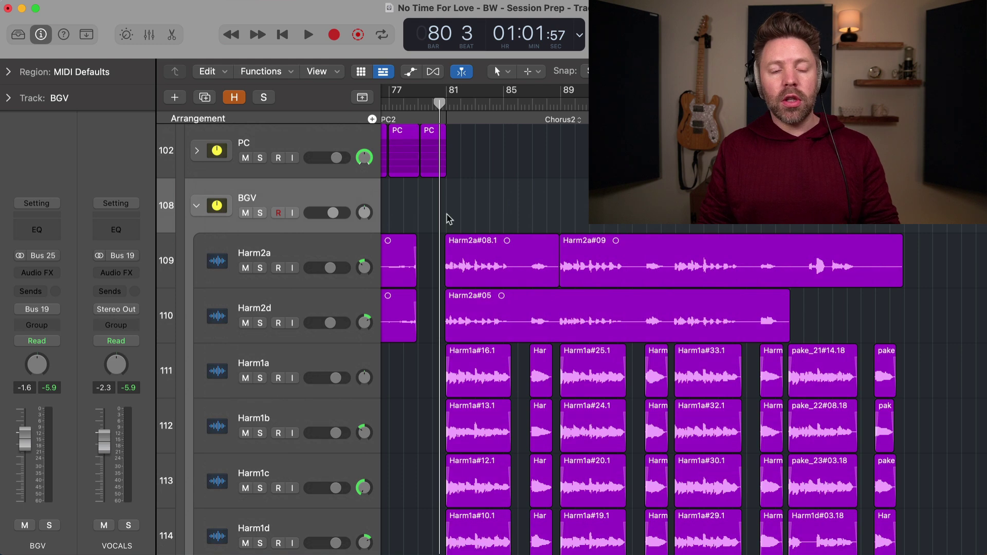
{"action": "scroll", "coordinate": [434, 215], "scroll_direction": "up", "scroll_amount": 1}
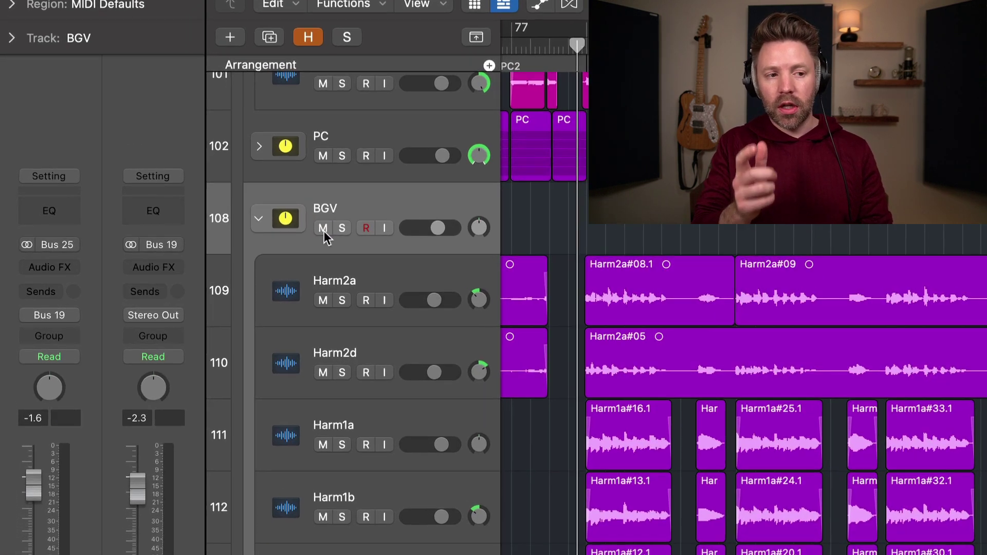
Step: Play Chorus2 from about 80 3 to 92 2, muting and unmuting the BGV stack twice to compare the mix
{"action": "key", "text": "space"}
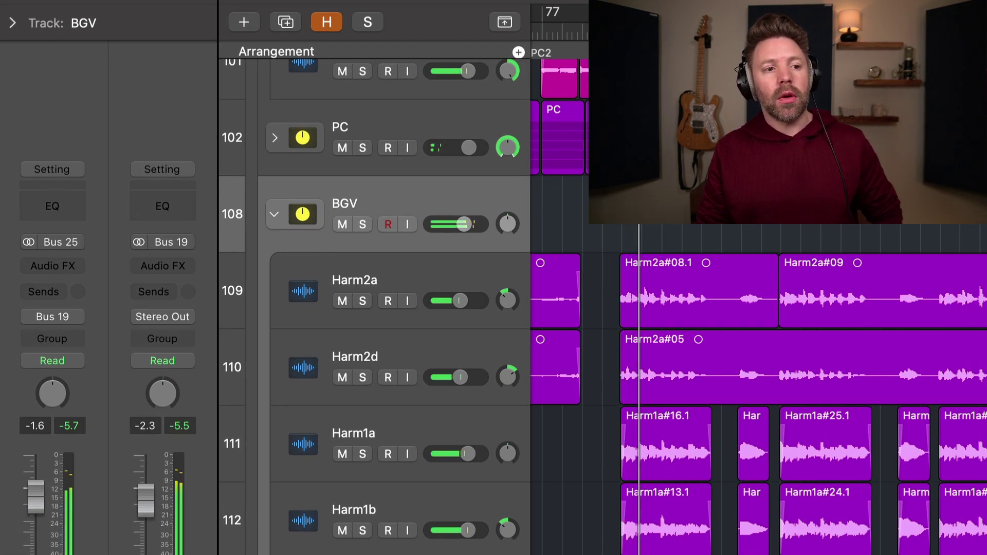
{"action": "scroll", "coordinate": [474, 263], "scroll_direction": "up", "scroll_amount": 1}
{"action": "left_click", "coordinate": [343, 240]}
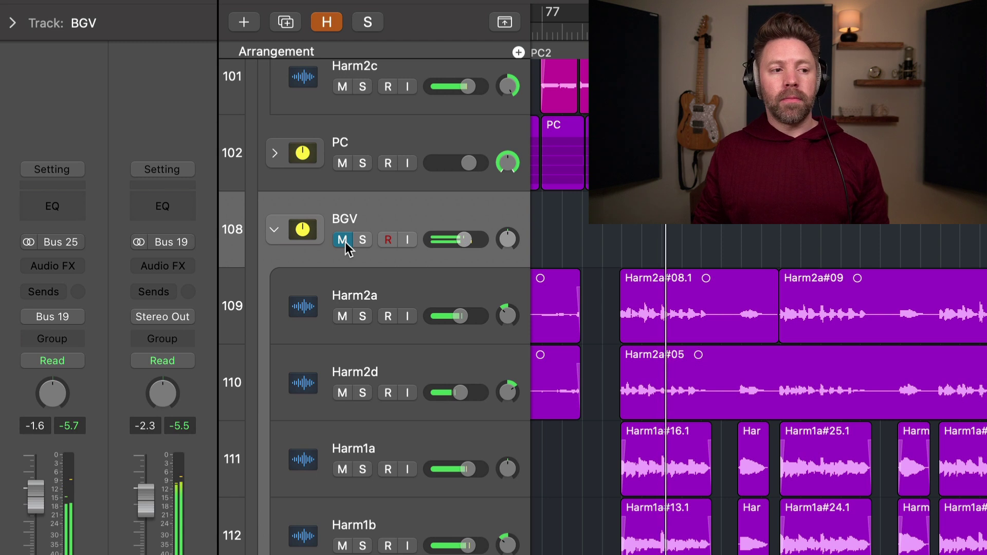
{"action": "left_click", "coordinate": [345, 240]}
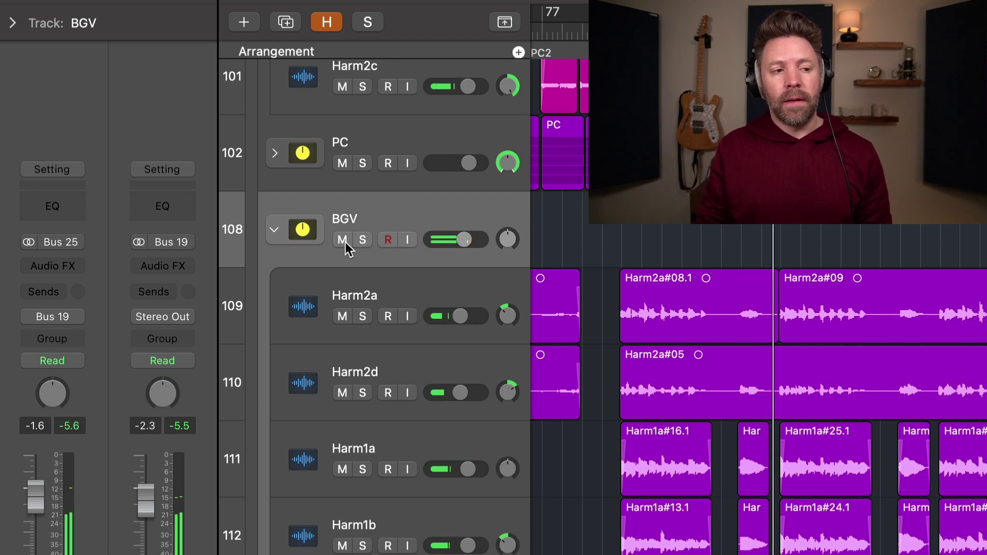
{"action": "left_click", "coordinate": [343, 240]}
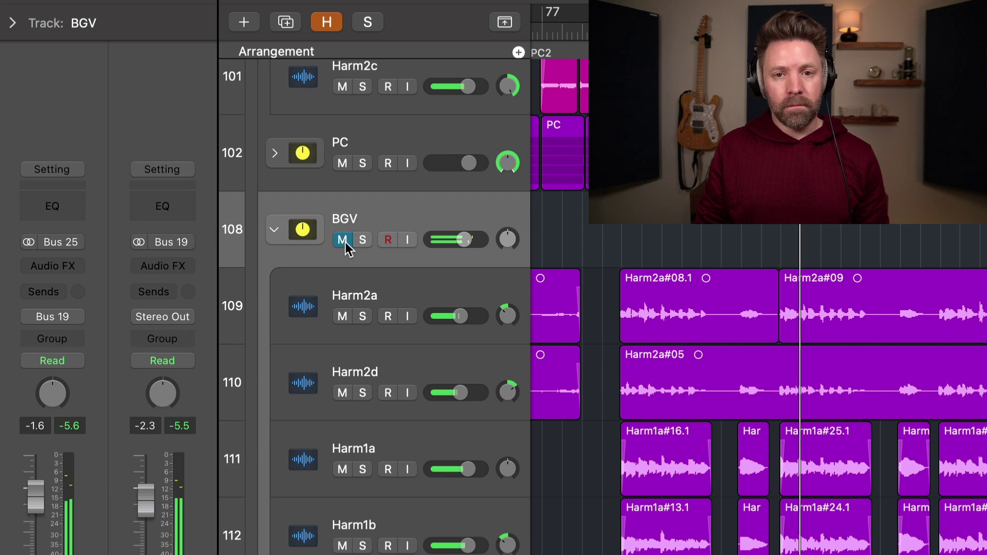
{"action": "left_click", "coordinate": [343, 240]}
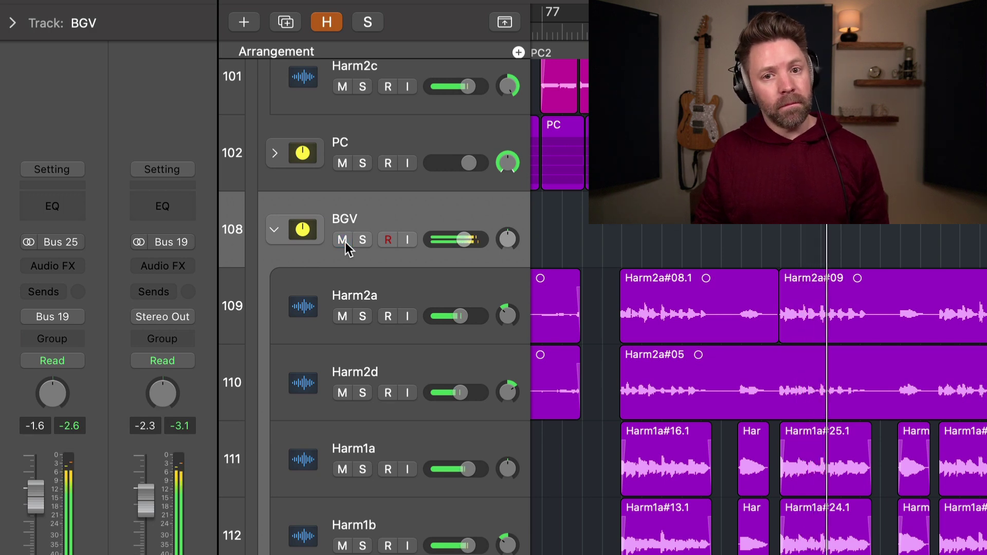
{"action": "key", "text": "space"}
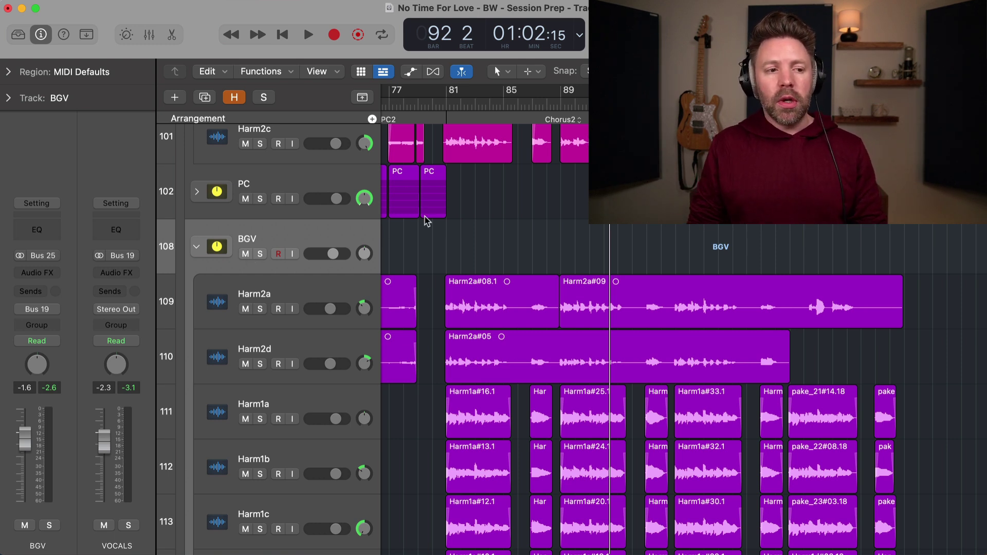
Step: Set the playhead to bar 81 and review the Harm1 and REB tracks stacked under BGV
{"action": "left_click", "coordinate": [446, 104]}
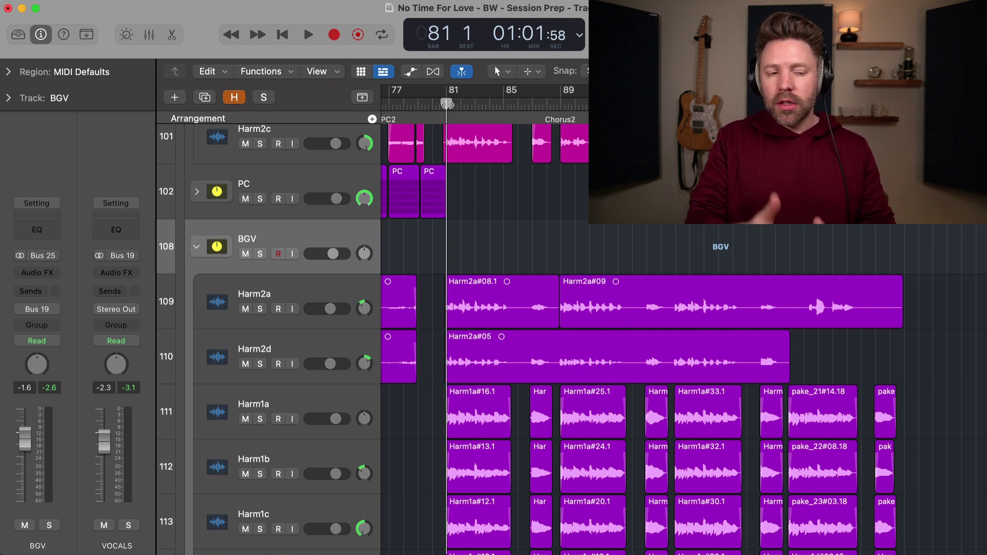
{"action": "scroll", "coordinate": [662, 288], "scroll_direction": "down", "scroll_amount": 10}
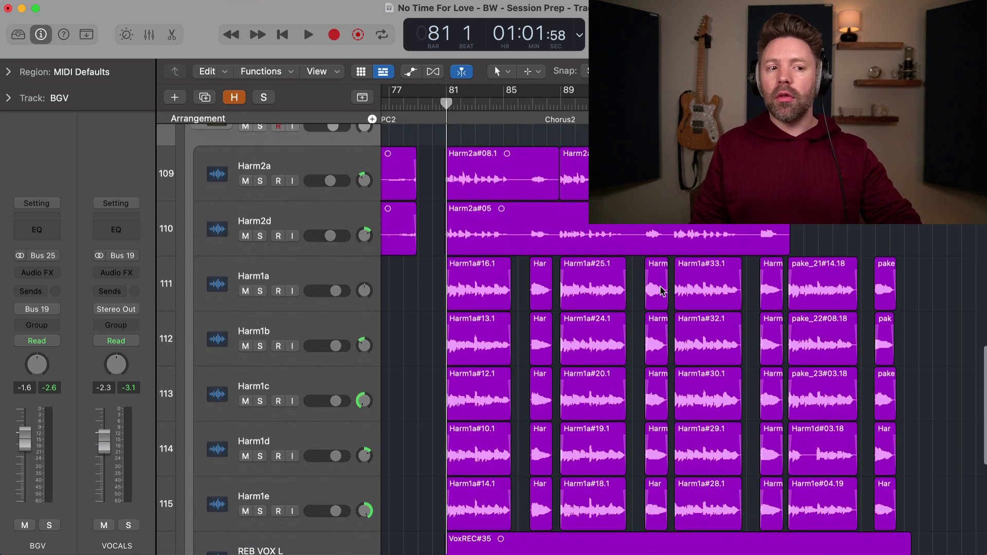
{"action": "scroll", "coordinate": [661, 289], "scroll_direction": "down", "scroll_amount": 3}
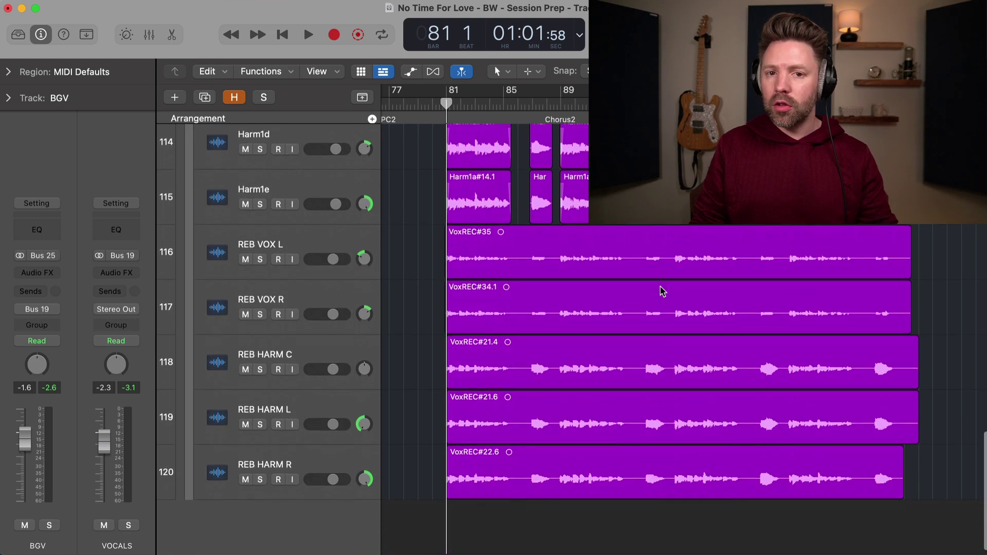
{"action": "scroll", "coordinate": [662, 289], "scroll_direction": "up", "scroll_amount": 6}
{"action": "scroll", "coordinate": [661, 288], "scroll_direction": "up", "scroll_amount": 3}
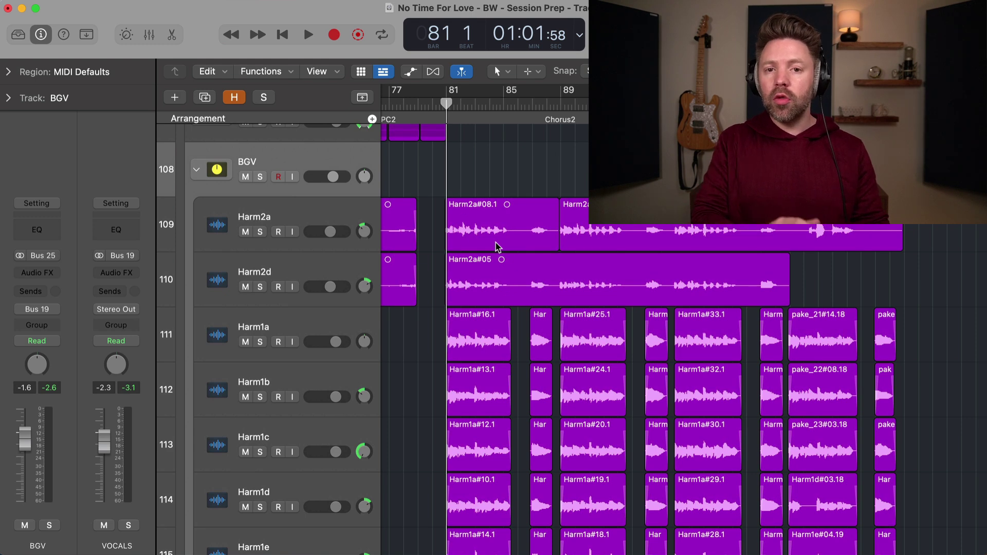
Step: Select the Harm2a track in the BGV stack and show its Pitch Correction plug-in clear of the track controls
{"action": "left_click", "coordinate": [328, 211]}
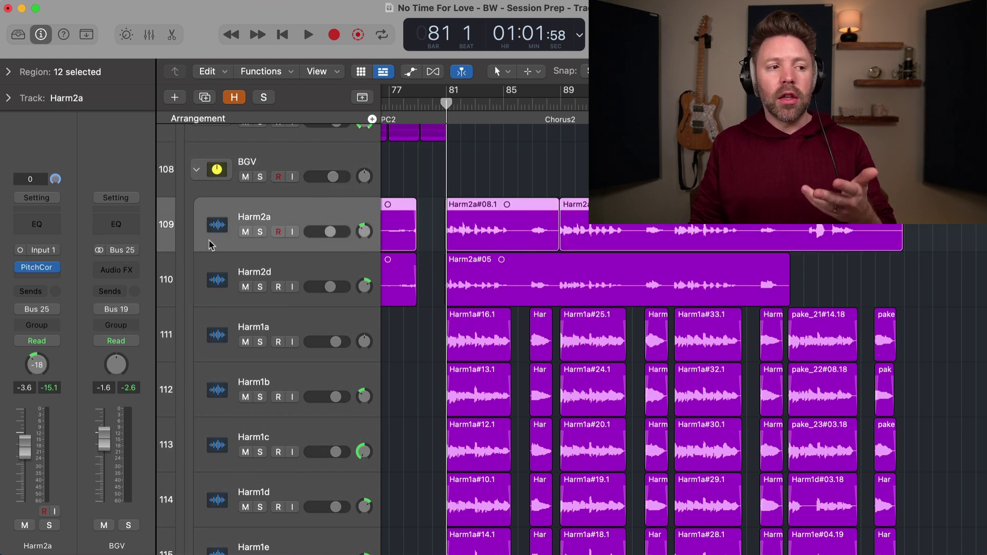
{"action": "left_click", "coordinate": [38, 268]}
{"action": "left_click_drag", "start_coordinate": [508, 206], "coordinate": [442, 203]}
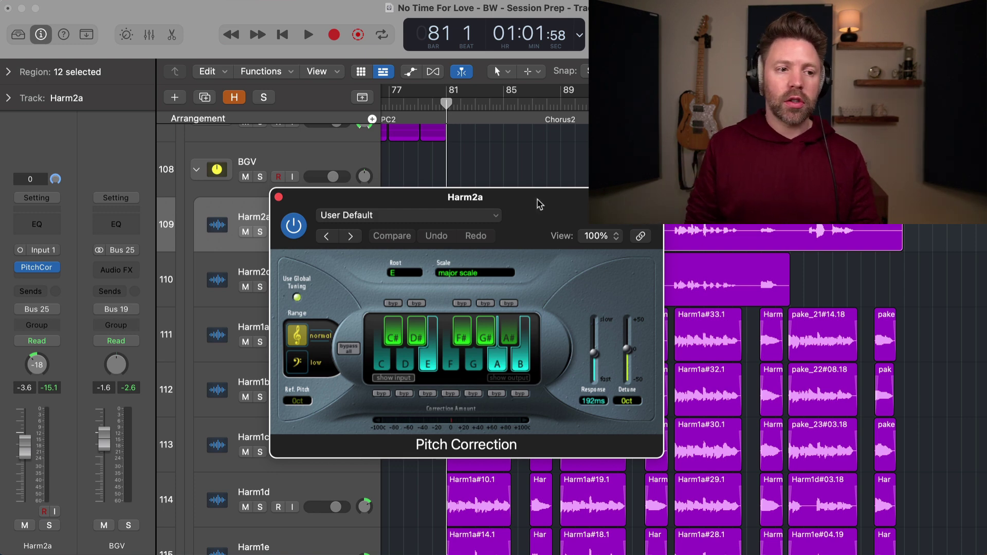
{"action": "left_click_drag", "start_coordinate": [501, 194], "coordinate": [812, 225]}
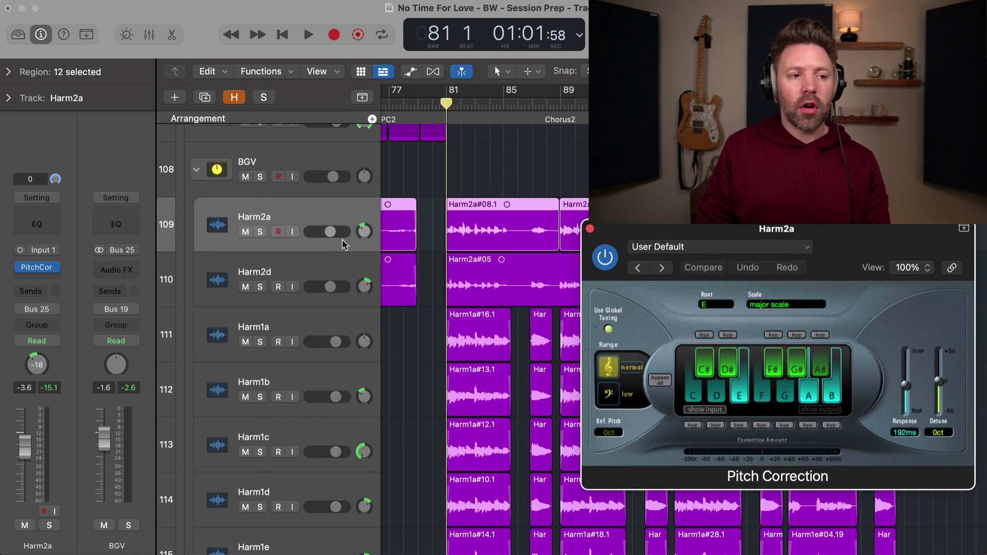
Step: Solo Harm2a, center its pan and raise its volume to 0.5 dB while playing from bar 81 to 83 3
{"action": "key", "text": "s"}
{"action": "left_click", "coordinate": [360, 237]}
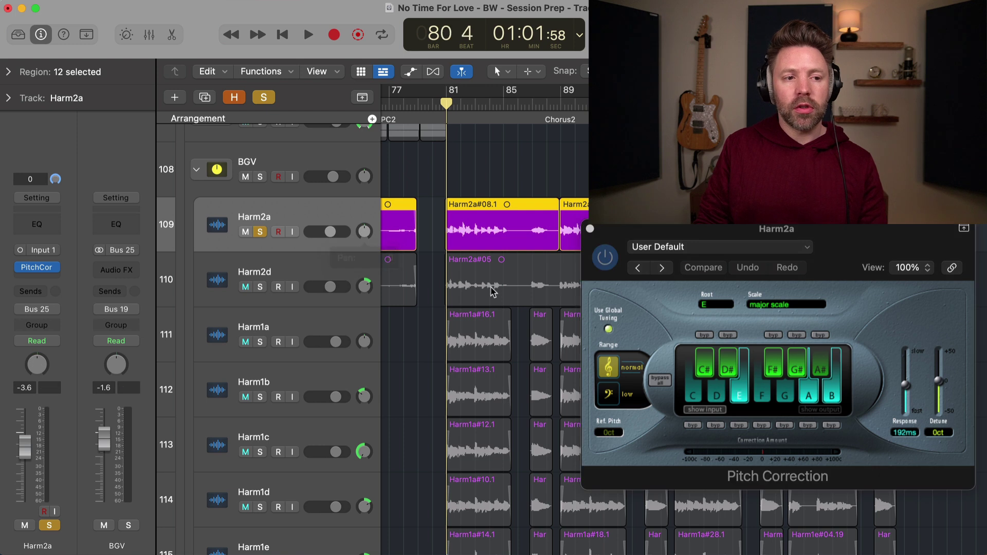
{"action": "key", "text": "space"}
{"action": "left_click_drag", "start_coordinate": [330, 231], "coordinate": [336, 232]}
{"action": "key", "text": "space"}
Step: Set Harm2a's Pitch Correction Response to 0 ms and play it from bar 81 to 83 2
{"action": "left_click_drag", "start_coordinate": [754, 232], "coordinate": [496, 242]}
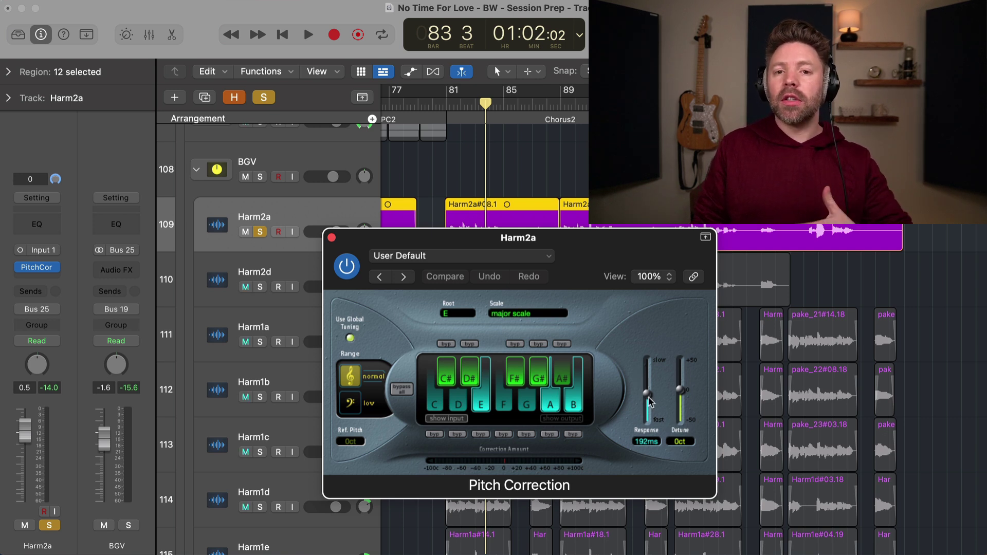
{"action": "left_click_drag", "start_coordinate": [648, 395], "coordinate": [651, 425]}
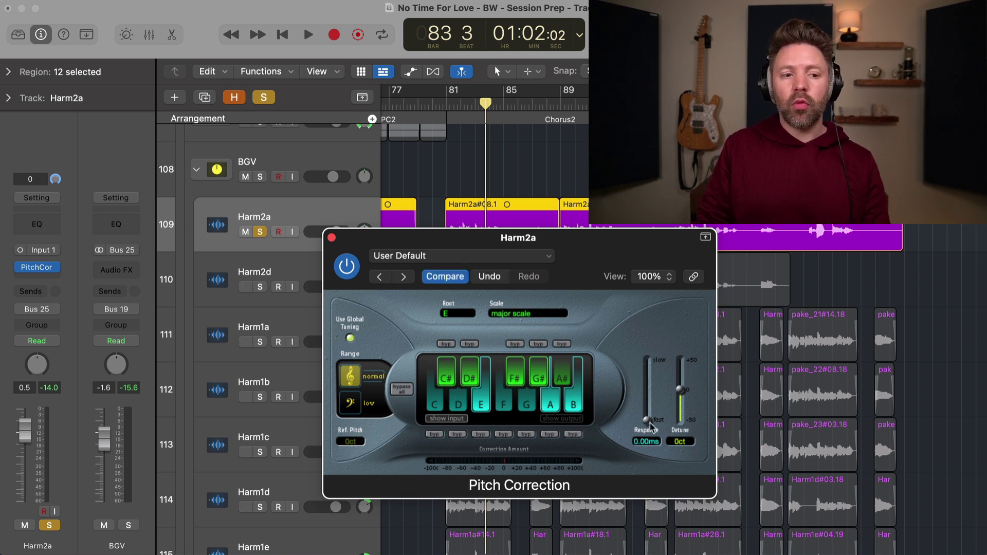
{"action": "left_click_drag", "start_coordinate": [535, 249], "coordinate": [535, 262]}
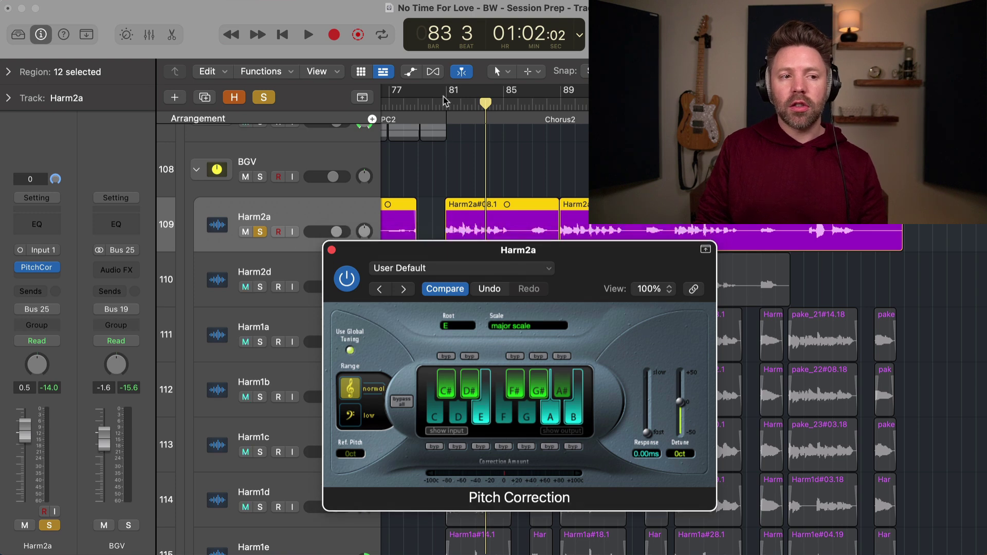
{"action": "left_click", "coordinate": [447, 106]}
{"action": "key", "text": "space"}
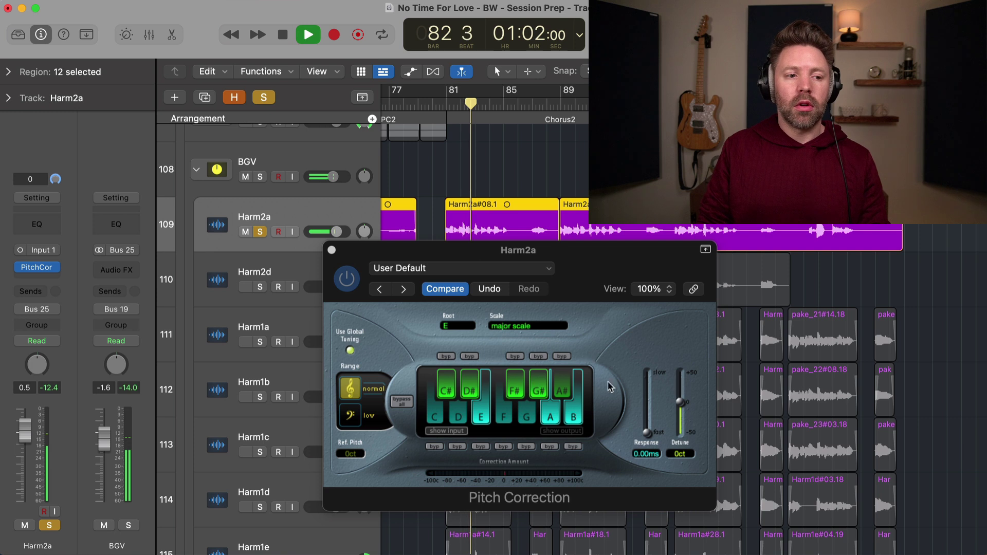
{"action": "key", "text": "space"}
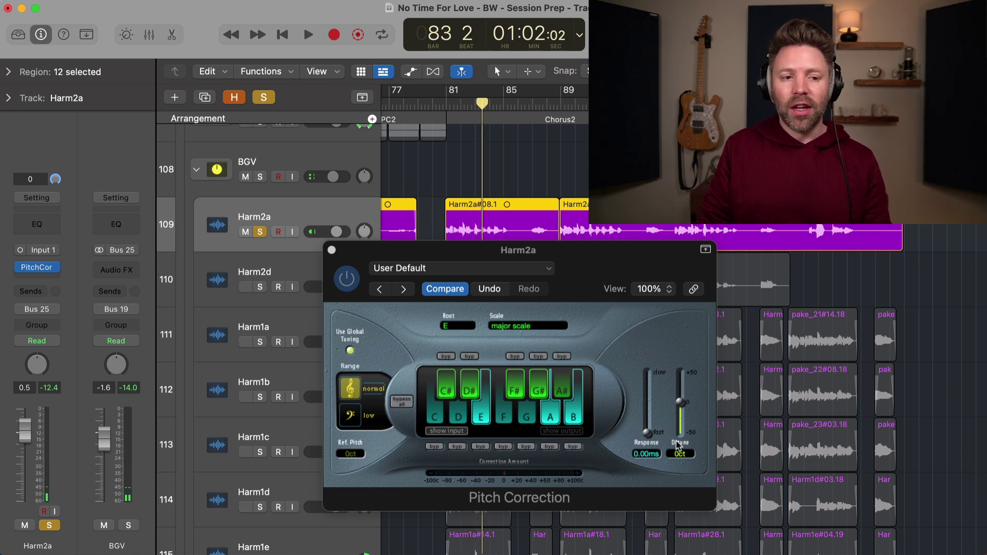
Step: Try Harm2a's Response at 200, 660 and 209 ms, set it to 122 ms while playing to 85 4, and close the plug-in
{"action": "left_click_drag", "start_coordinate": [645, 436], "coordinate": [645, 414]}
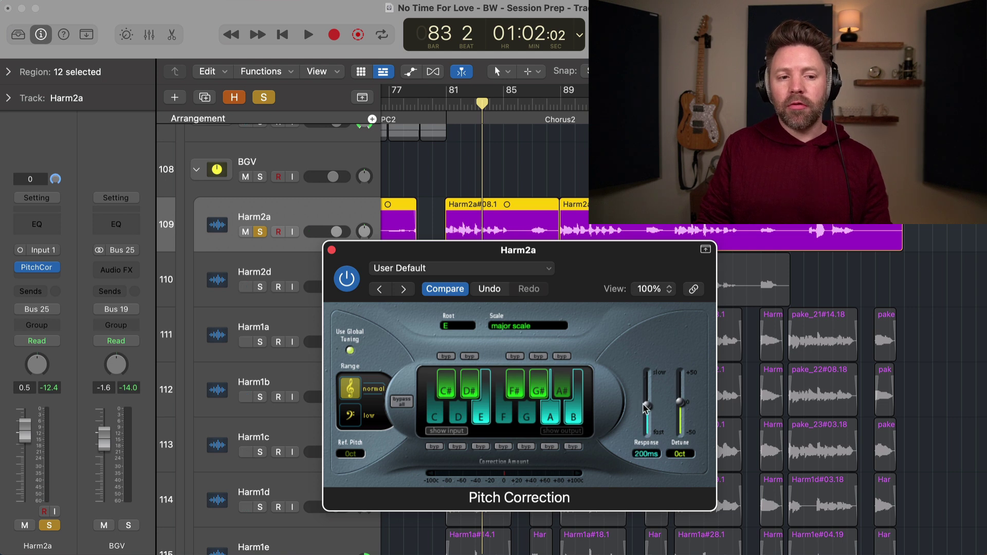
{"action": "left_click_drag", "start_coordinate": [645, 416], "coordinate": [641, 366]}
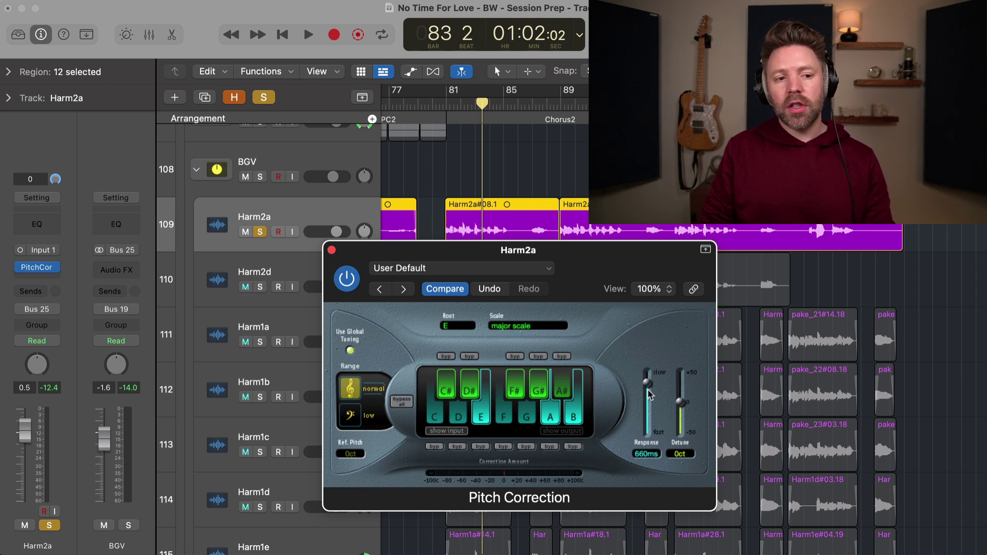
{"action": "left_click_drag", "start_coordinate": [649, 408], "coordinate": [647, 409]}
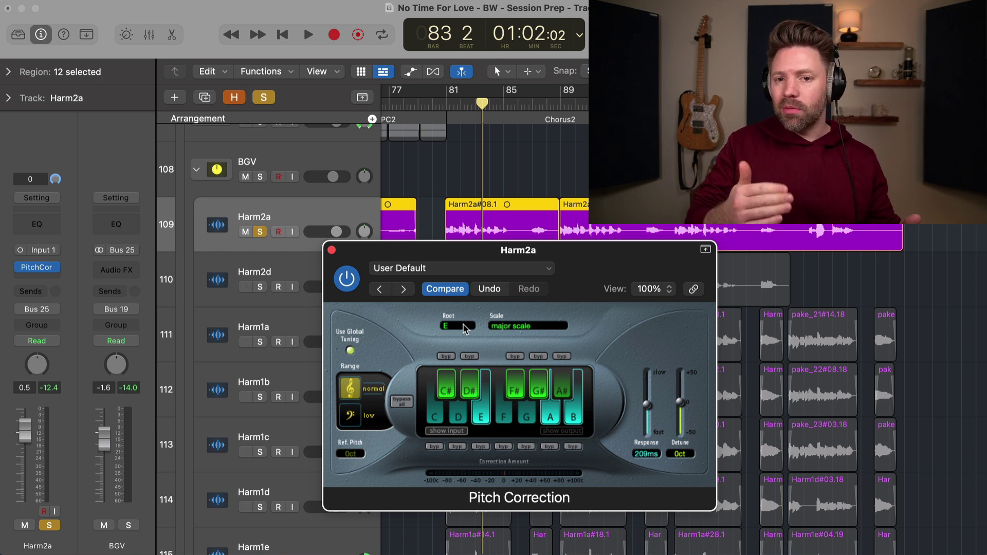
{"action": "key", "text": "space"}
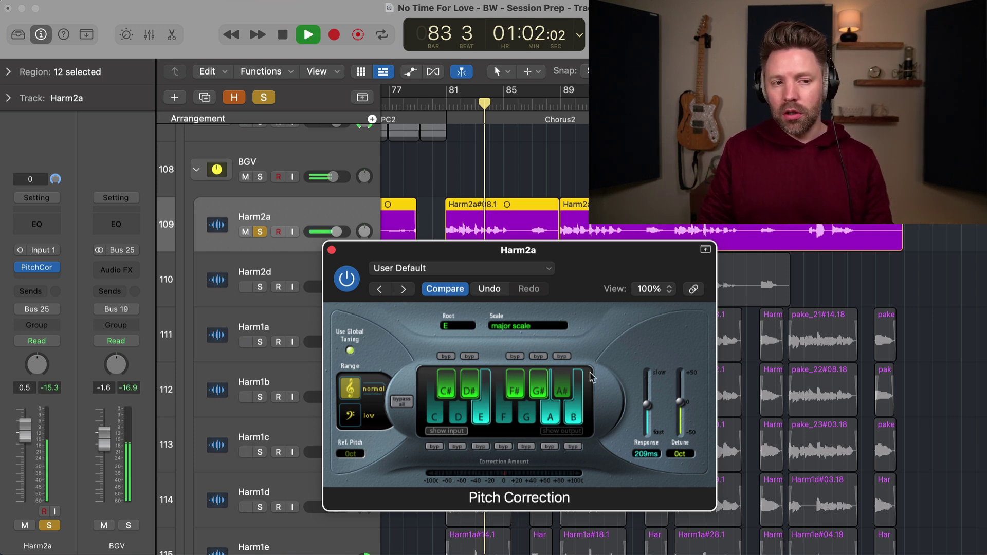
{"action": "left_click_drag", "start_coordinate": [648, 405], "coordinate": [651, 418]}
{"action": "key", "text": "space"}
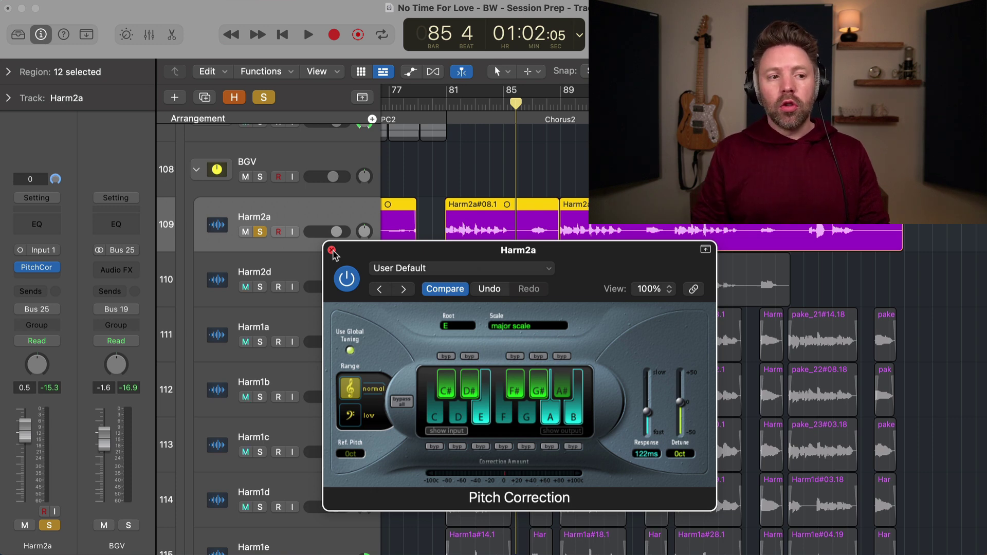
{"action": "left_click", "coordinate": [332, 252]}
Step: Show the mixer and inspect the Pitch Correction settings on Harm2d and Harm1a
{"action": "key", "text": "x"}
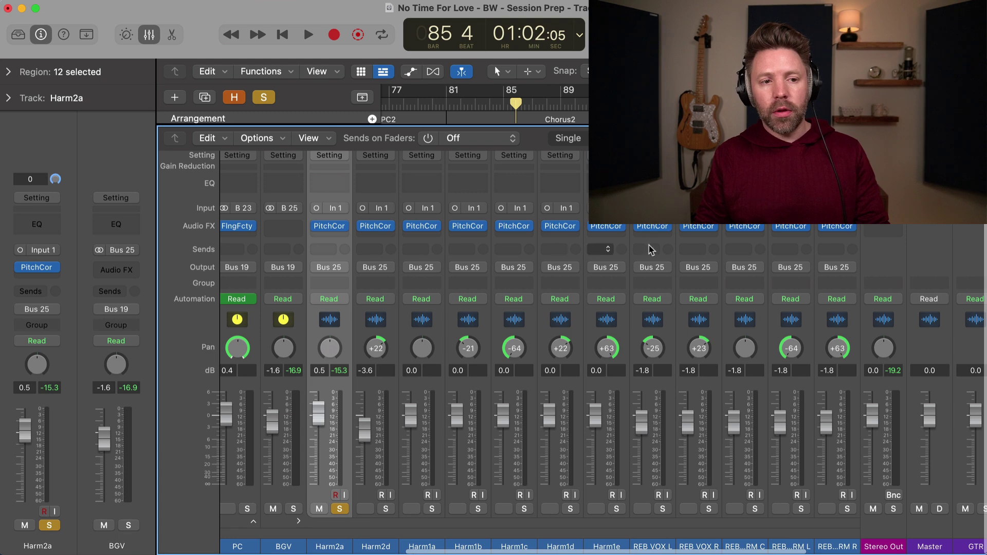
{"action": "left_click", "coordinate": [378, 227]}
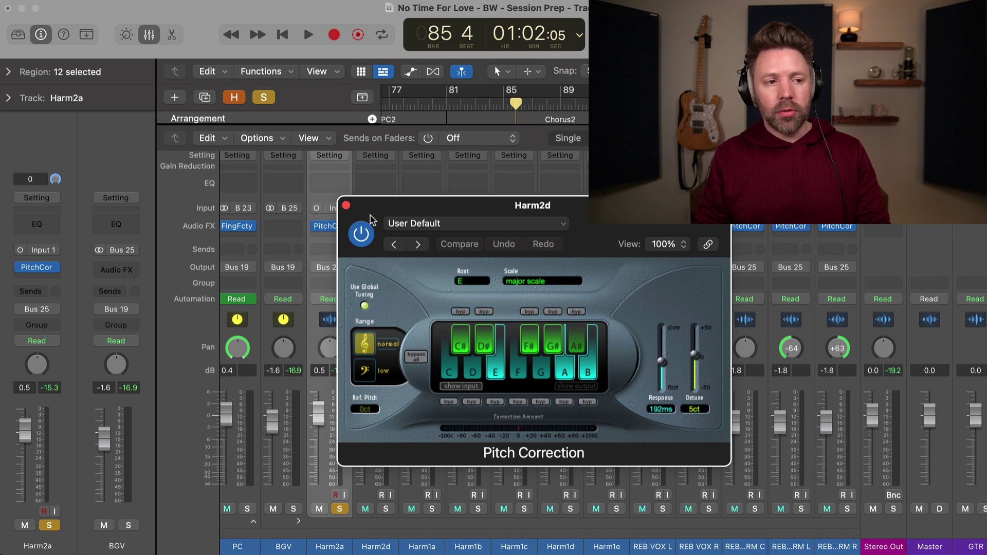
{"action": "left_click", "coordinate": [346, 205]}
{"action": "left_click", "coordinate": [419, 226]}
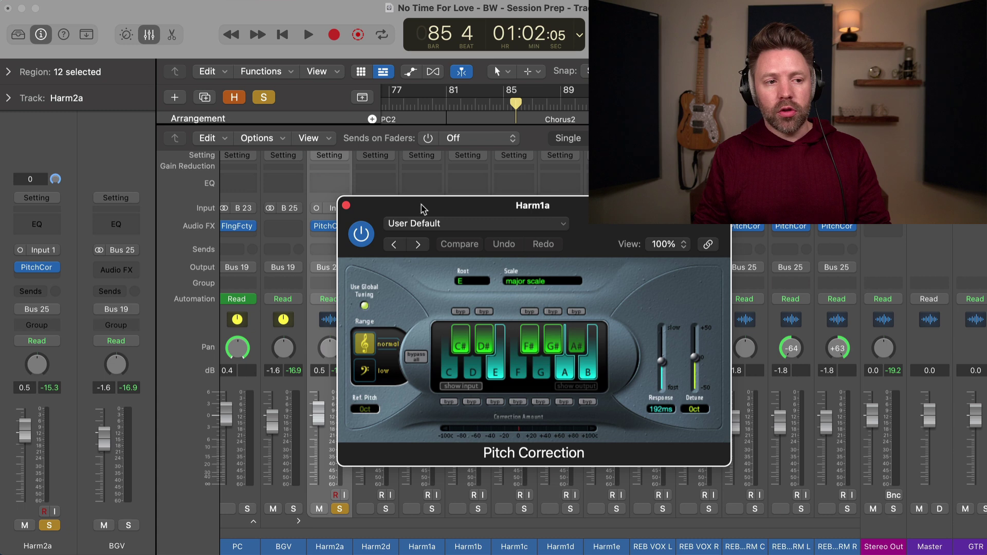
{"action": "left_click", "coordinate": [346, 205]}
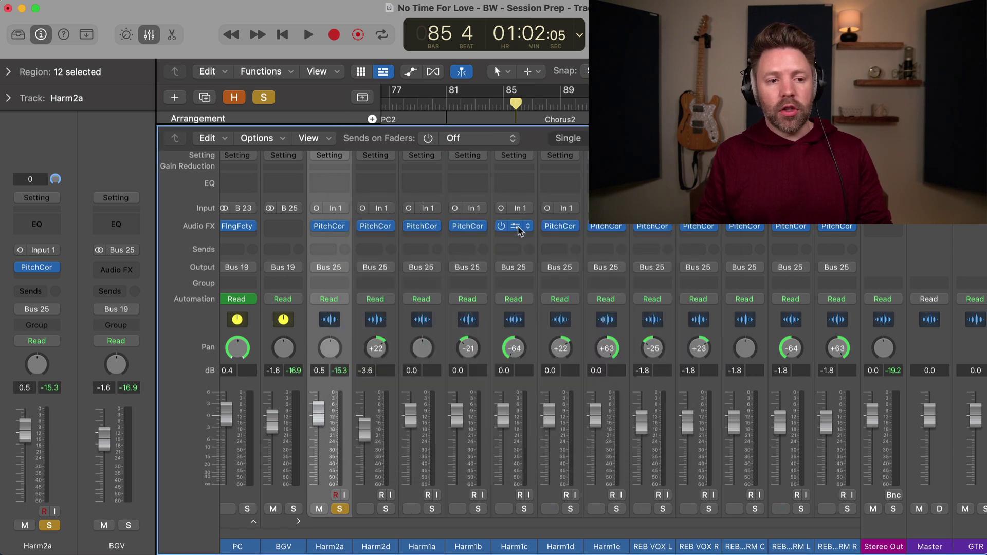
Step: Open Pitch Correction on Harm1c, try Detune at 50 ct and bring it back down
{"action": "left_click", "coordinate": [516, 226]}
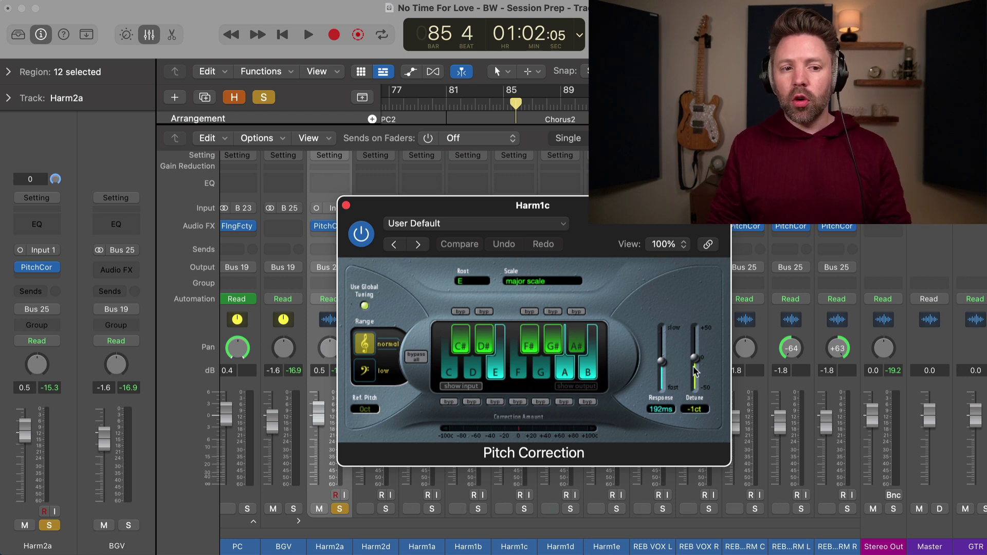
{"action": "left_click_drag", "start_coordinate": [695, 360], "coordinate": [697, 349]}
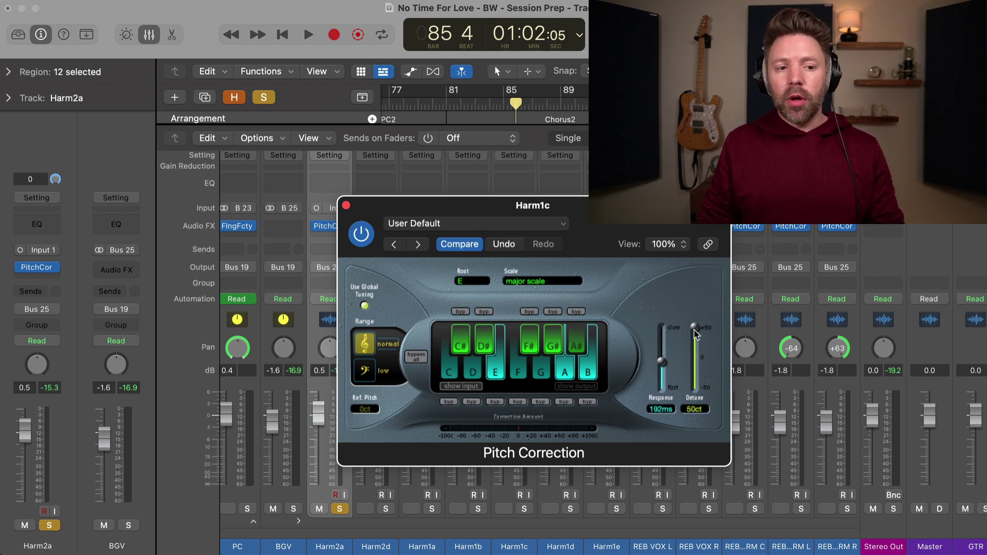
{"action": "mouse_move", "coordinate": [695, 328]}
{"action": "left_mouse_down"}
{"action": "mouse_move", "coordinate": [695, 367]}
{"action": "mouse_move", "coordinate": [695, 340]}
{"action": "left_mouse_up"}
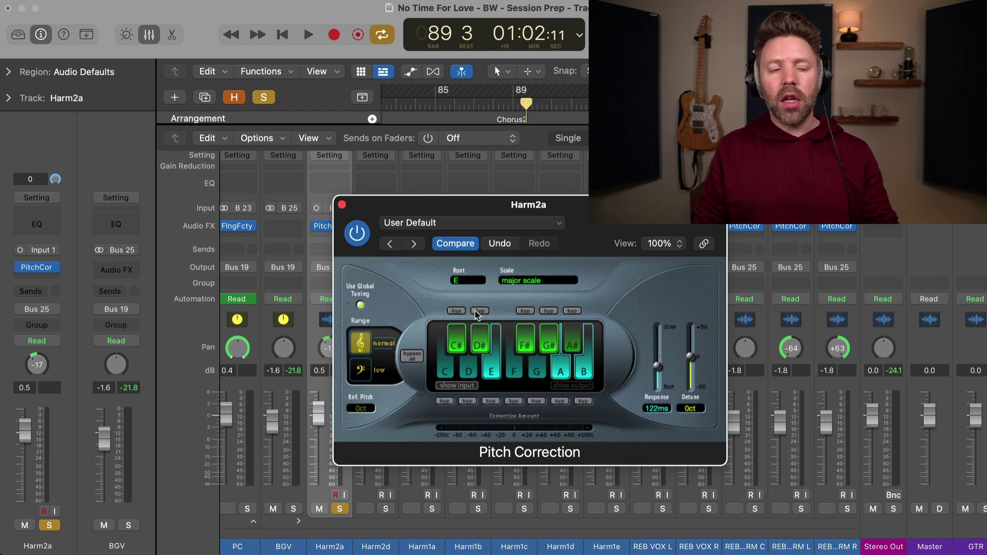
Step: Close Harm2a's Pitch Correction, return from the mixer to the tracks, and solo Harm2d and Harm2a
{"action": "left_click", "coordinate": [342, 204]}
{"action": "key", "text": "x"}
{"action": "scroll", "coordinate": [469, 209], "scroll_direction": "up", "scroll_amount": 3}
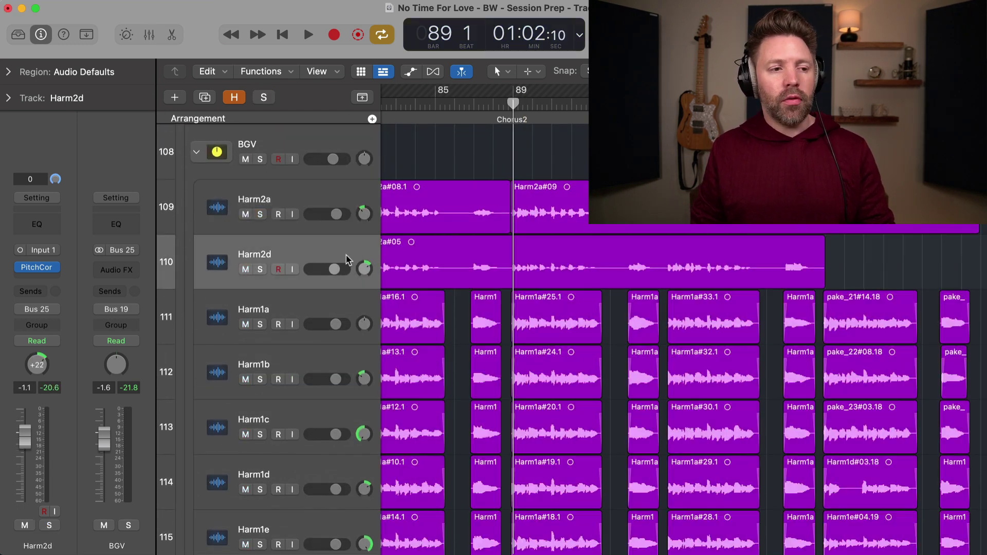
{"action": "left_click", "coordinate": [260, 270]}
{"action": "left_click", "coordinate": [259, 214]}
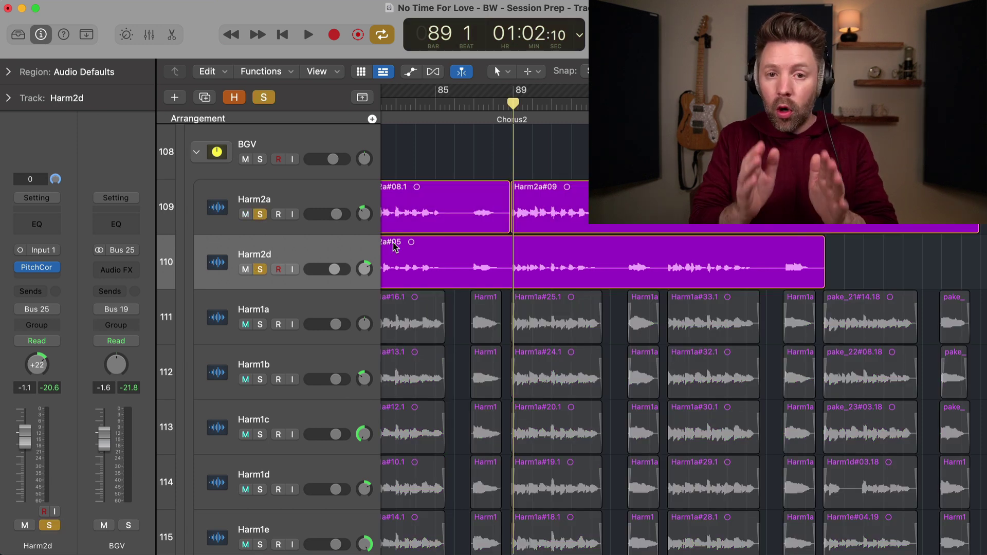
Step: Play the soloed Harm2a and Harm2d together from bar 89 and repeat the phrase ending around bar 91
{"action": "scroll", "coordinate": [516, 220], "scroll_direction": "up", "scroll_amount": 1}
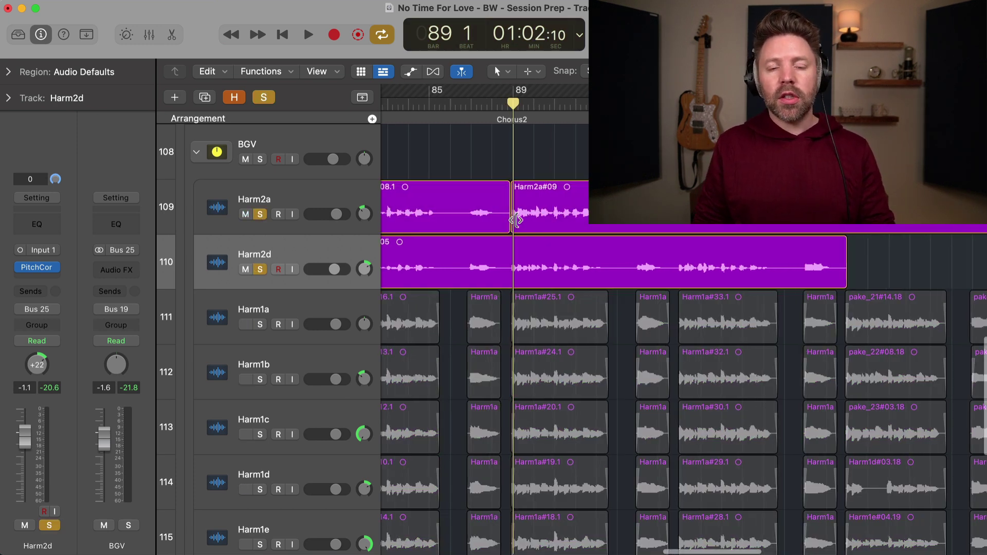
{"action": "scroll", "coordinate": [524, 241], "scroll_direction": "up", "scroll_amount": 3}
{"action": "key", "text": "space"}
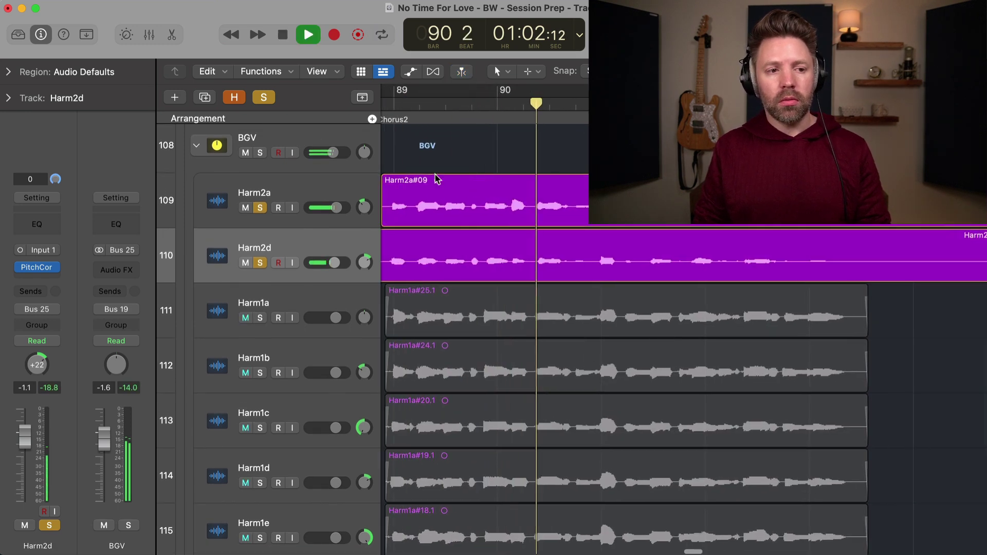
{"action": "scroll", "coordinate": [436, 179], "scroll_direction": "left", "scroll_amount": 3}
{"action": "key", "text": "space"}
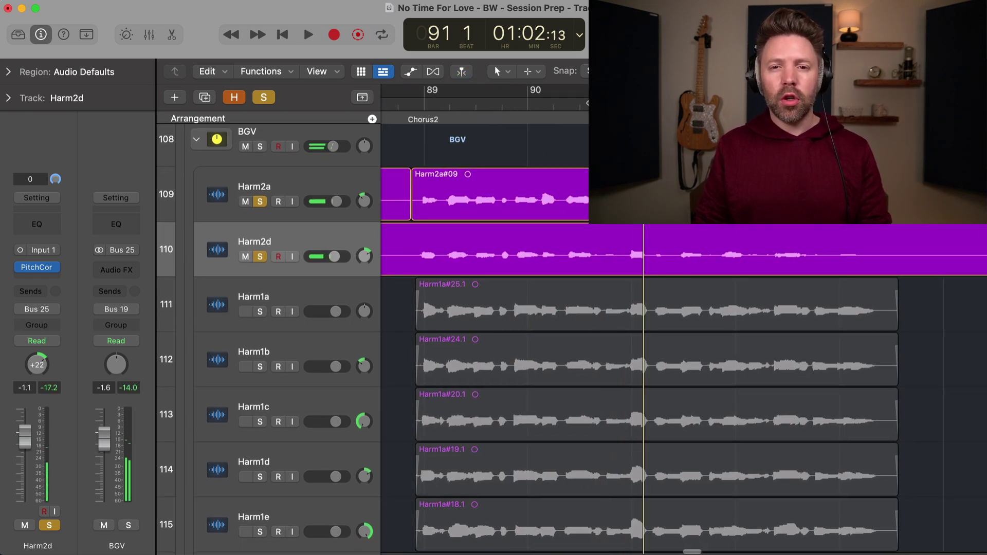
{"action": "key", "text": "space"}
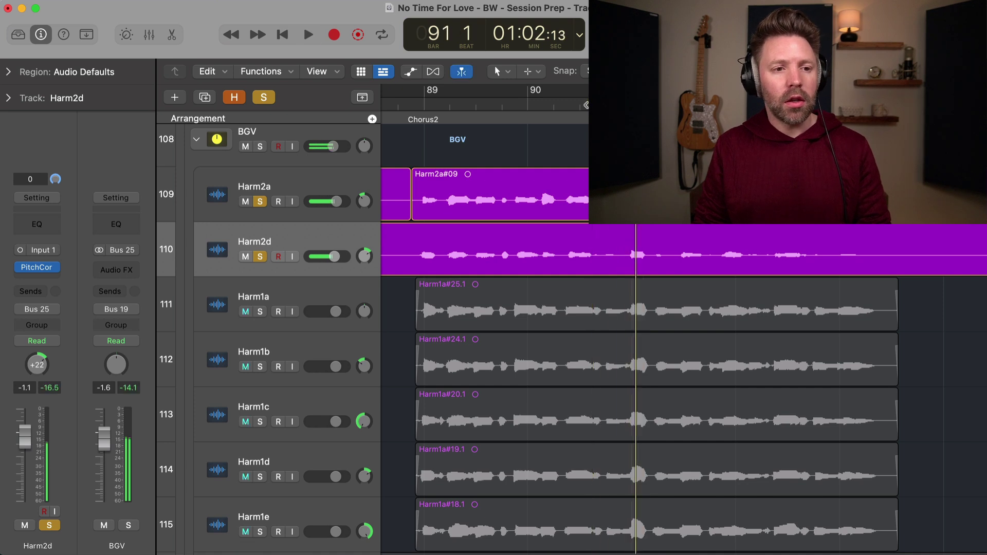
{"action": "key", "text": "space"}
{"action": "key", "text": "space"}
{"action": "key", "text": "space"}
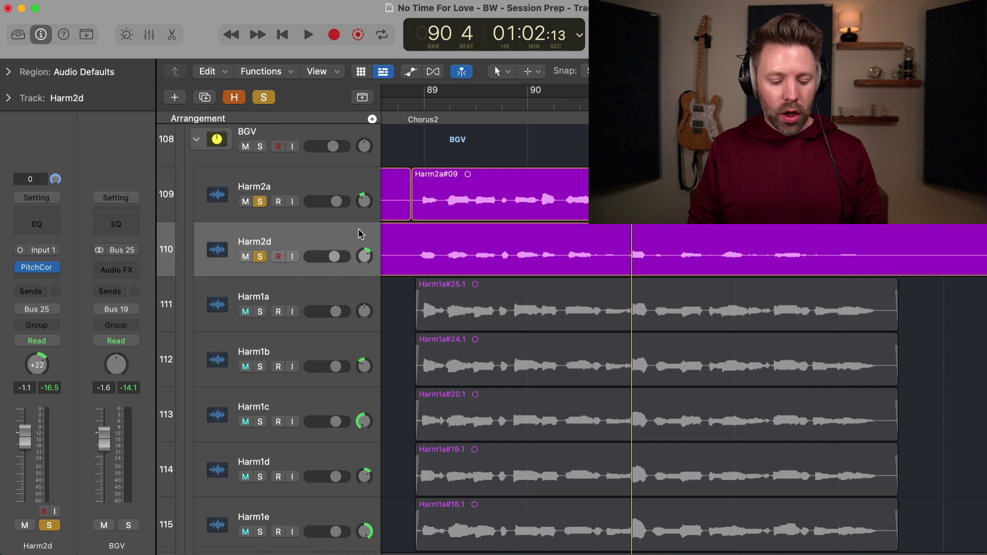
Step: Show Harm2d's Harm2a#05 region in Flex Pitch, play from 89 4 to 91, and select the low note just before bar 91
{"action": "key", "text": "e"}
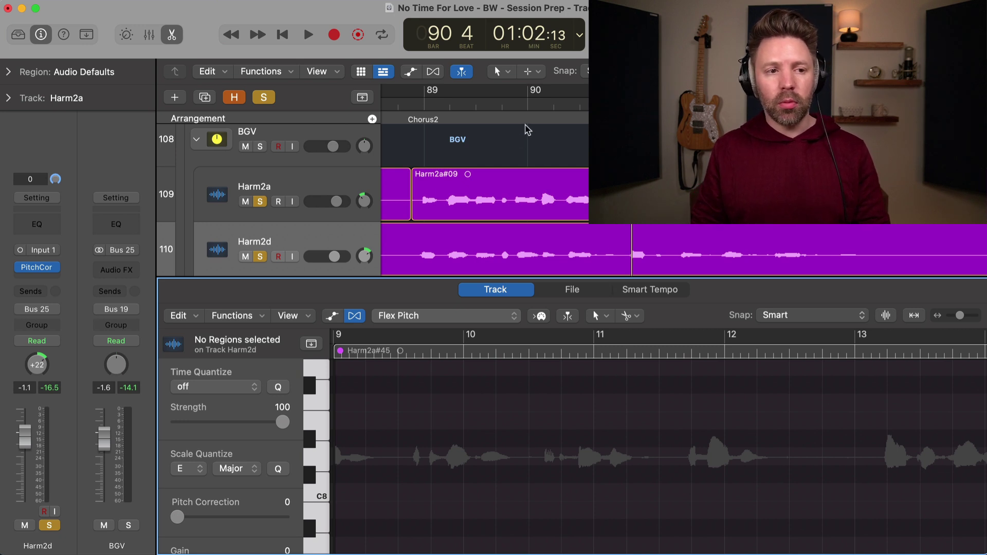
{"action": "left_click", "coordinate": [521, 104]}
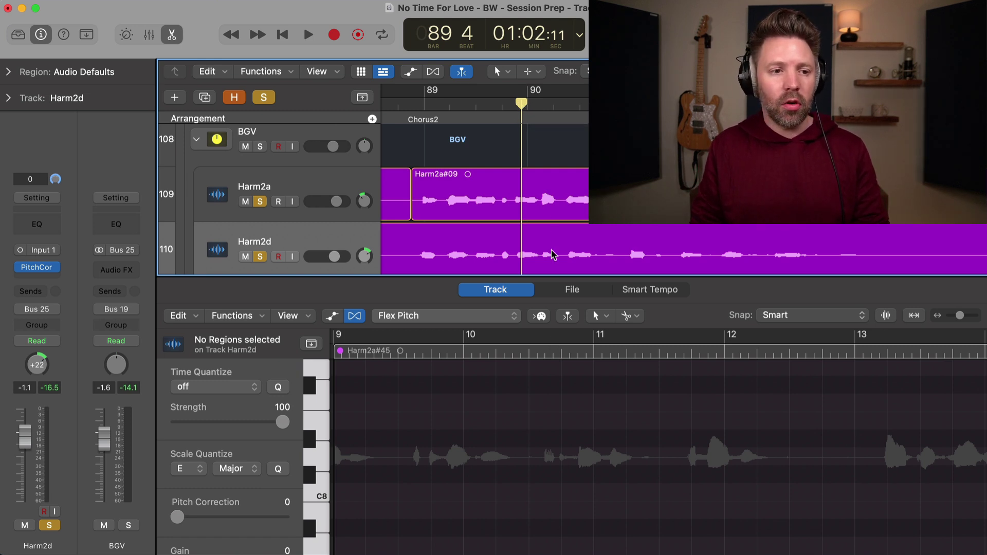
{"action": "left_click", "coordinate": [553, 254]}
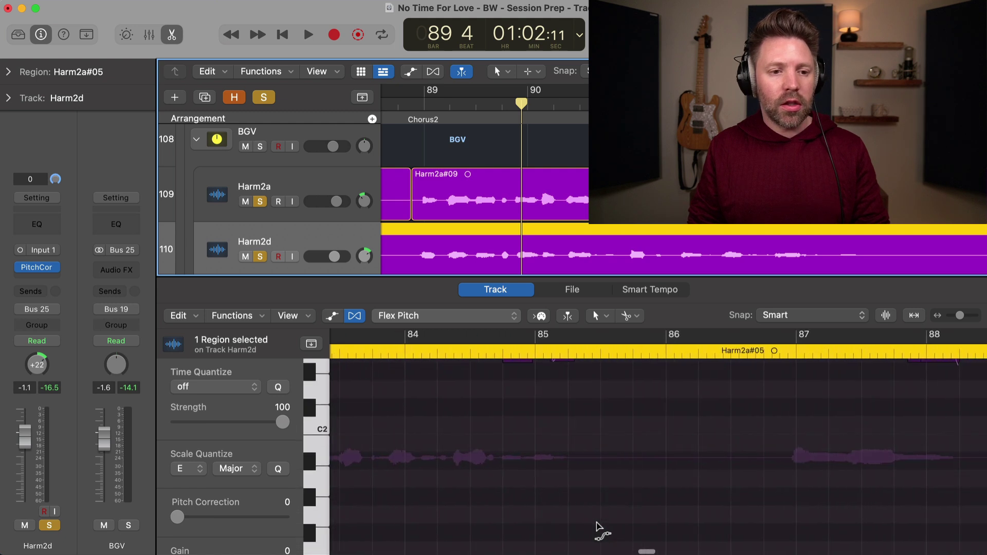
{"action": "key", "text": "space"}
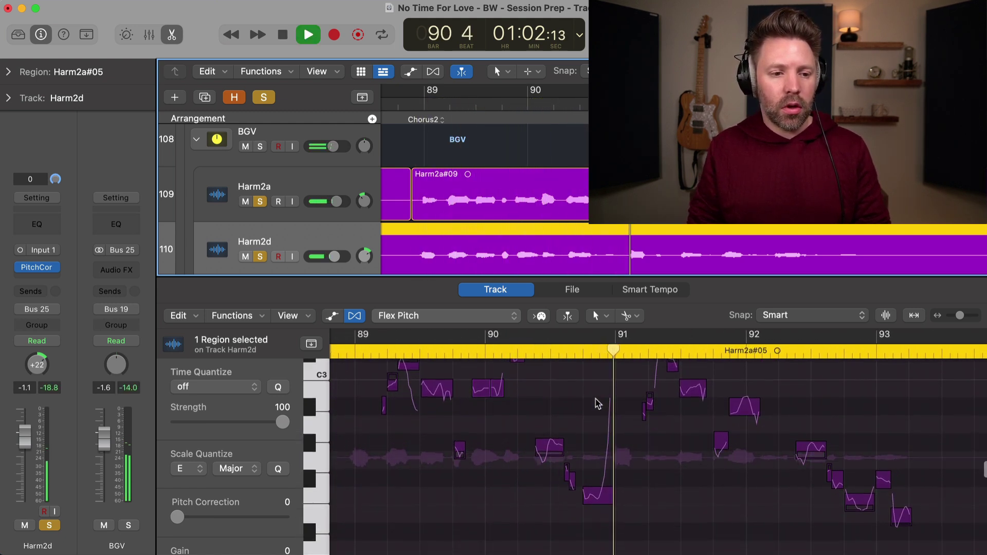
{"action": "key", "text": "space"}
{"action": "left_click", "coordinate": [597, 494]}
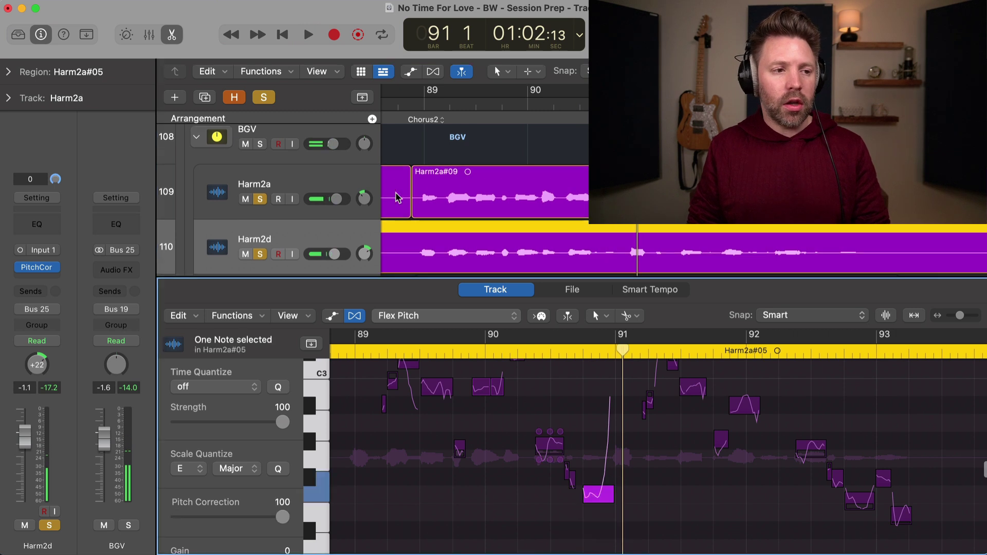
Step: Unsolo Harm2a and play Harm2d alone through the phrase ending at bar 91
{"action": "left_click", "coordinate": [260, 199]}
{"action": "double_click", "coordinate": [544, 352]}
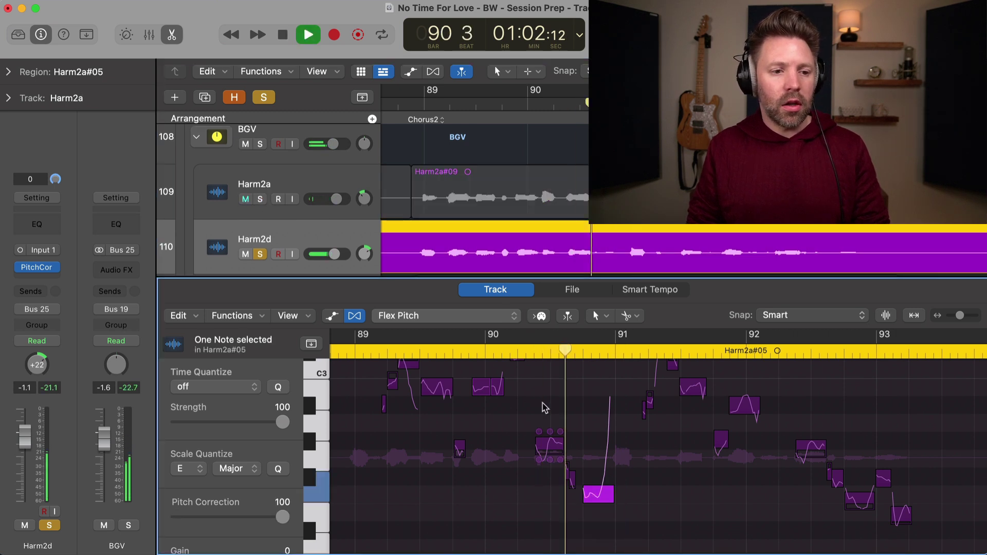
{"action": "key", "text": "space"}
Step: Try raising Harm2d's note just before bar 91 one semitone to F#2, play it, and undo the change
{"action": "mouse_move", "coordinate": [591, 495]}
{"action": "left_mouse_down"}
{"action": "mouse_move", "coordinate": [590, 506]}
{"action": "mouse_move", "coordinate": [589, 476]}
{"action": "left_mouse_up"}
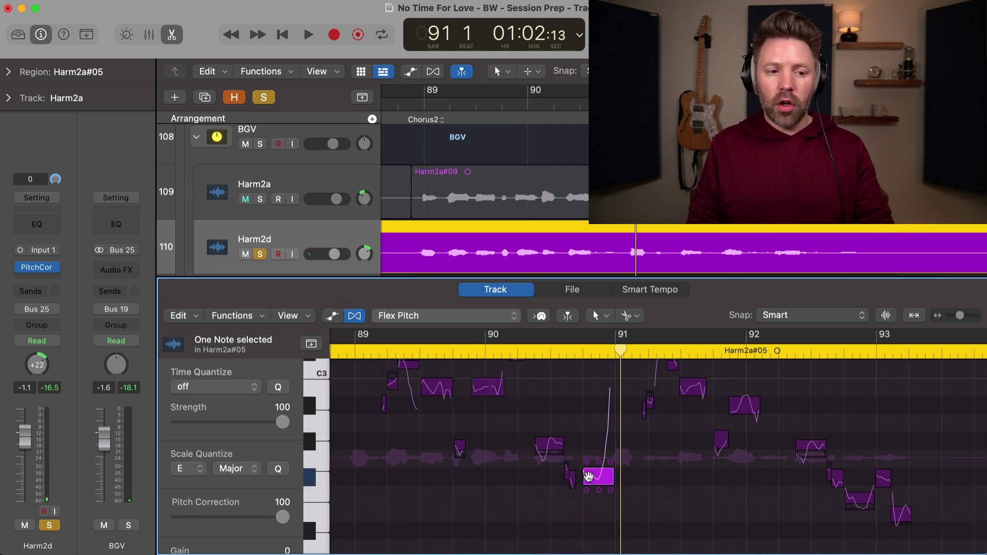
{"action": "left_click", "coordinate": [557, 354]}
{"action": "key", "text": "space"}
{"action": "key", "text": "space"}
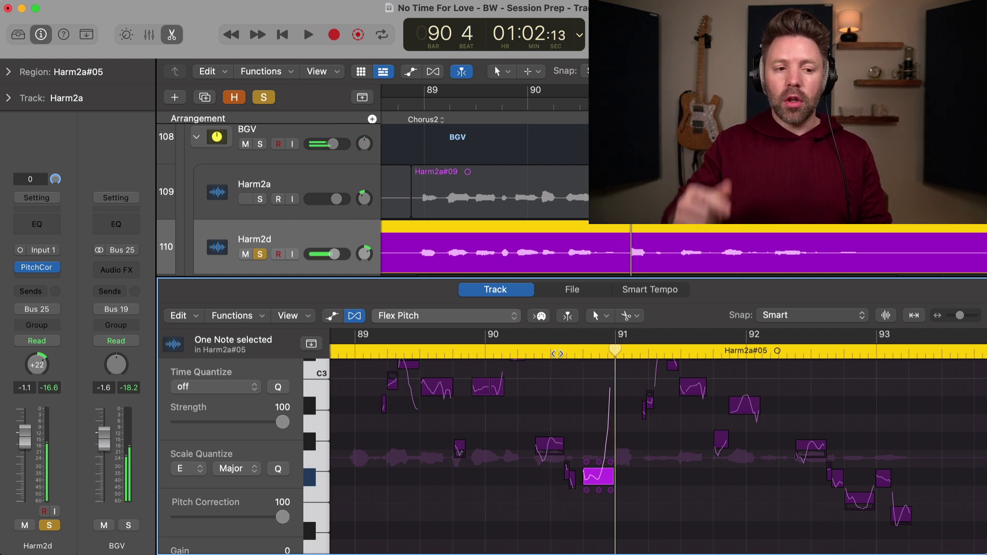
{"action": "key", "text": "super+z"}
Step: Lower Harm2d's selected note just before bar 91 to E2 and play it back on its own
{"action": "left_click", "coordinate": [554, 354]}
{"action": "key", "text": "space"}
{"action": "key", "text": "space"}
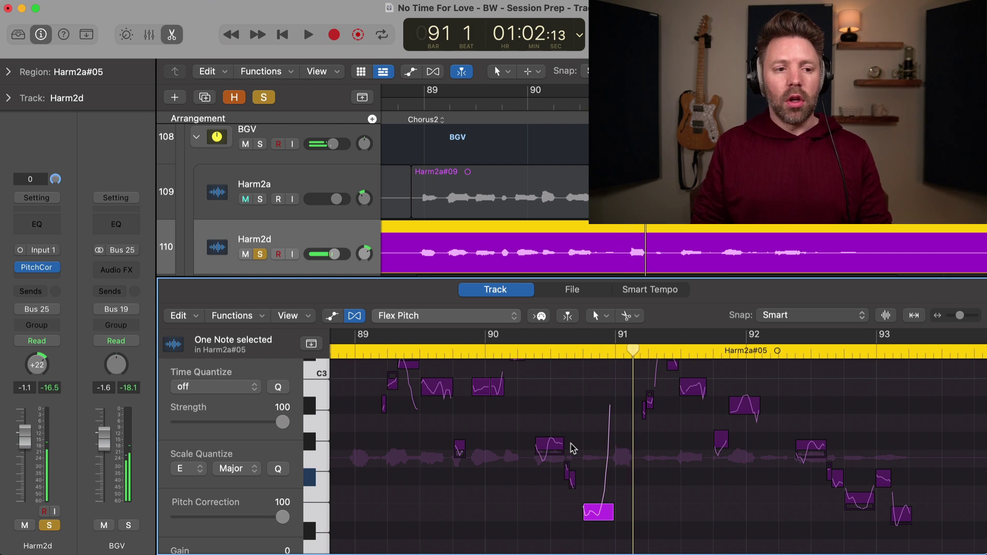
Step: Solo Harm2a again and play it together with Harm2d from bar 90 to 91 2
{"action": "left_click", "coordinate": [261, 200]}
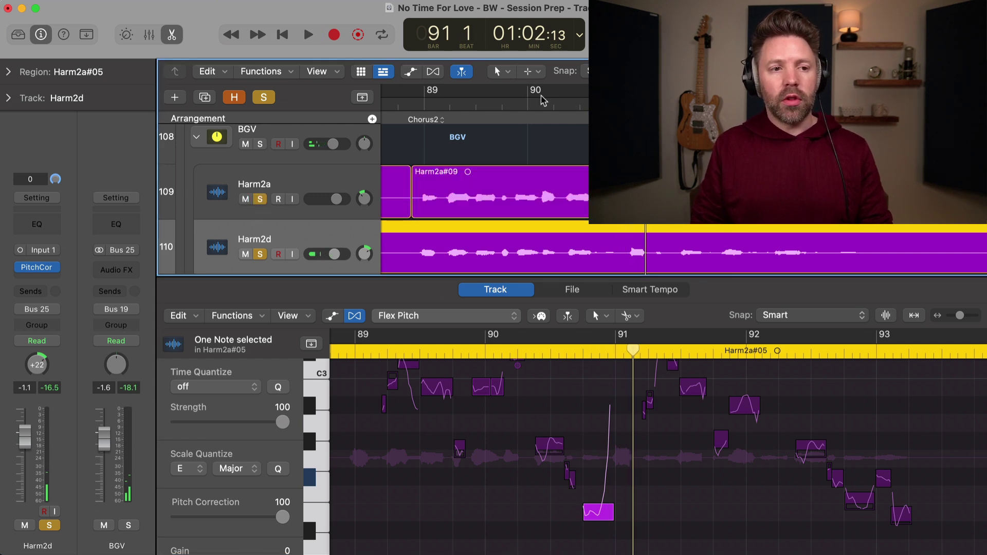
{"action": "left_click", "coordinate": [540, 104]}
{"action": "key", "text": "space"}
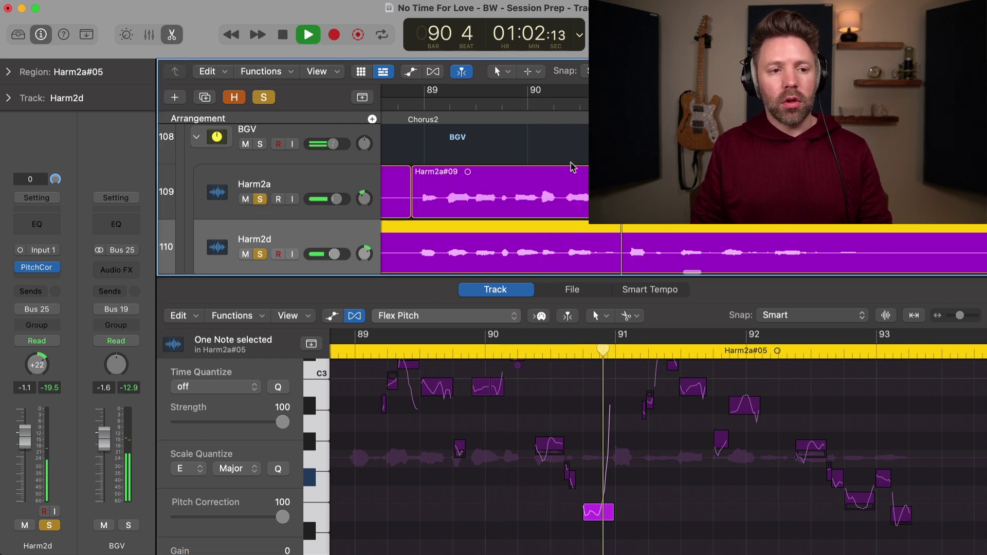
{"action": "key", "text": "space"}
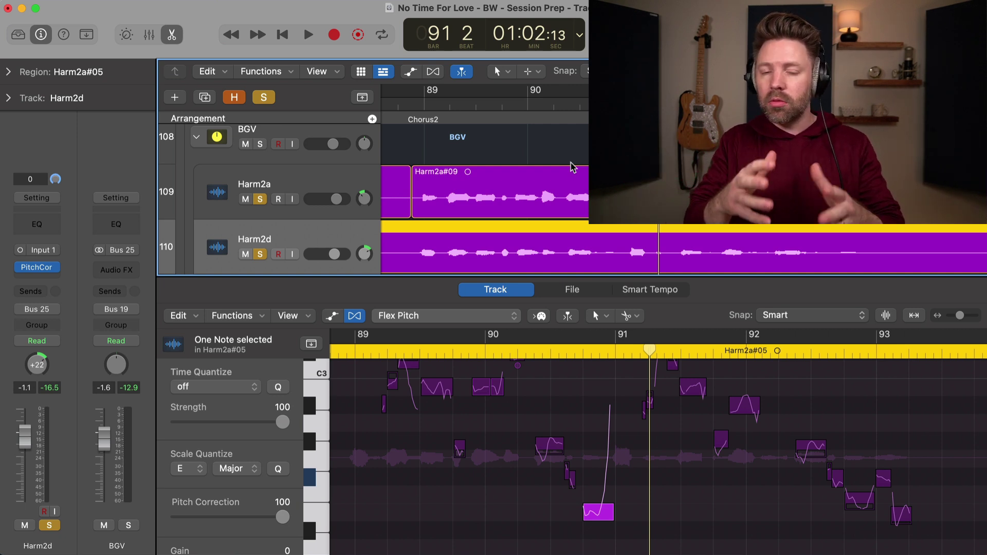
{"action": "key", "text": "super+Left"}
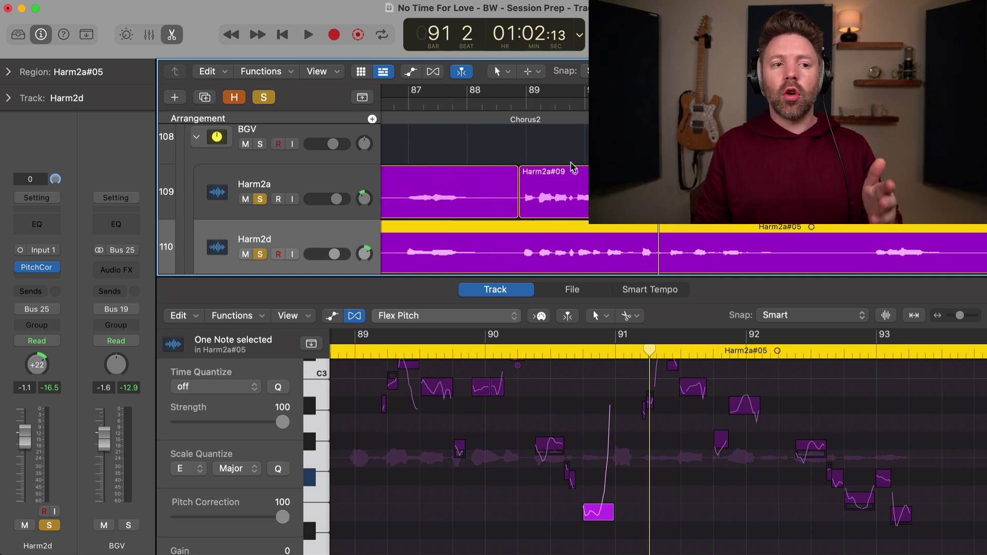